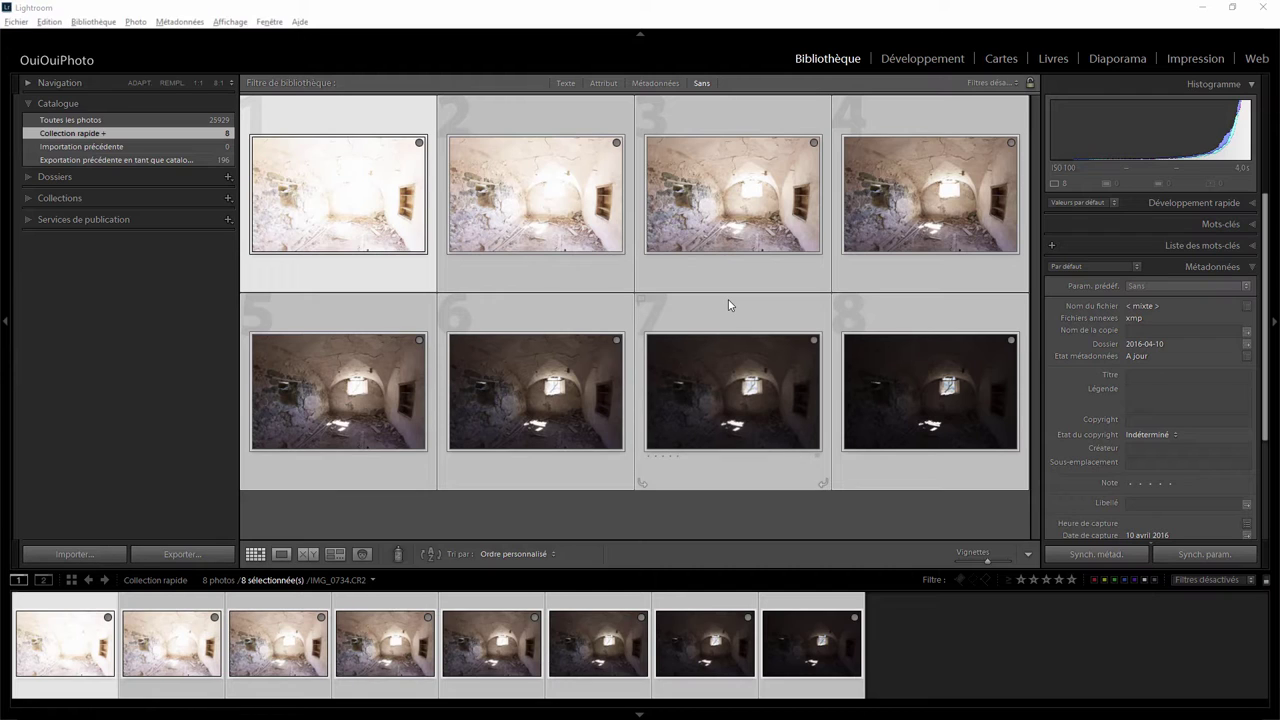
# View the darkest exposure at full size and step back and forth through the brackets
pyautogui.click(812, 605)
pyautogui.doubleClick(813, 603)
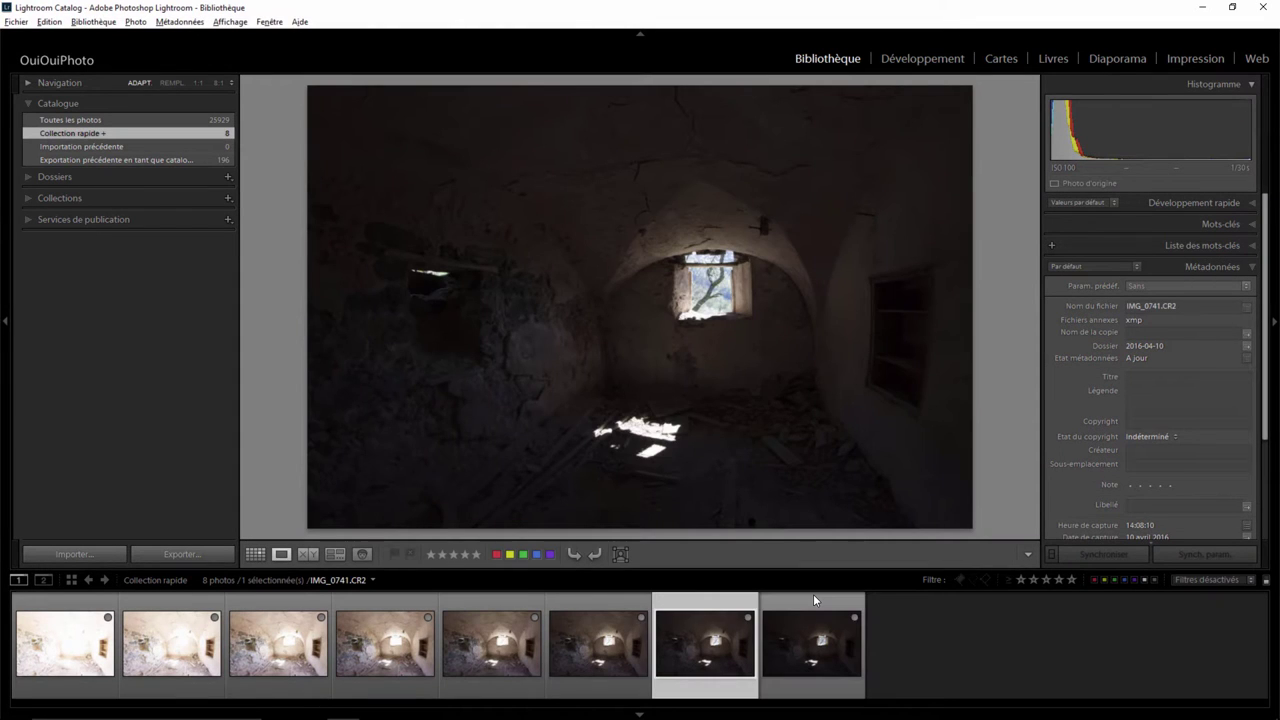
pyautogui.press('Left')
pyautogui.press('Left')
pyautogui.press('Left')
pyautogui.press('Left')
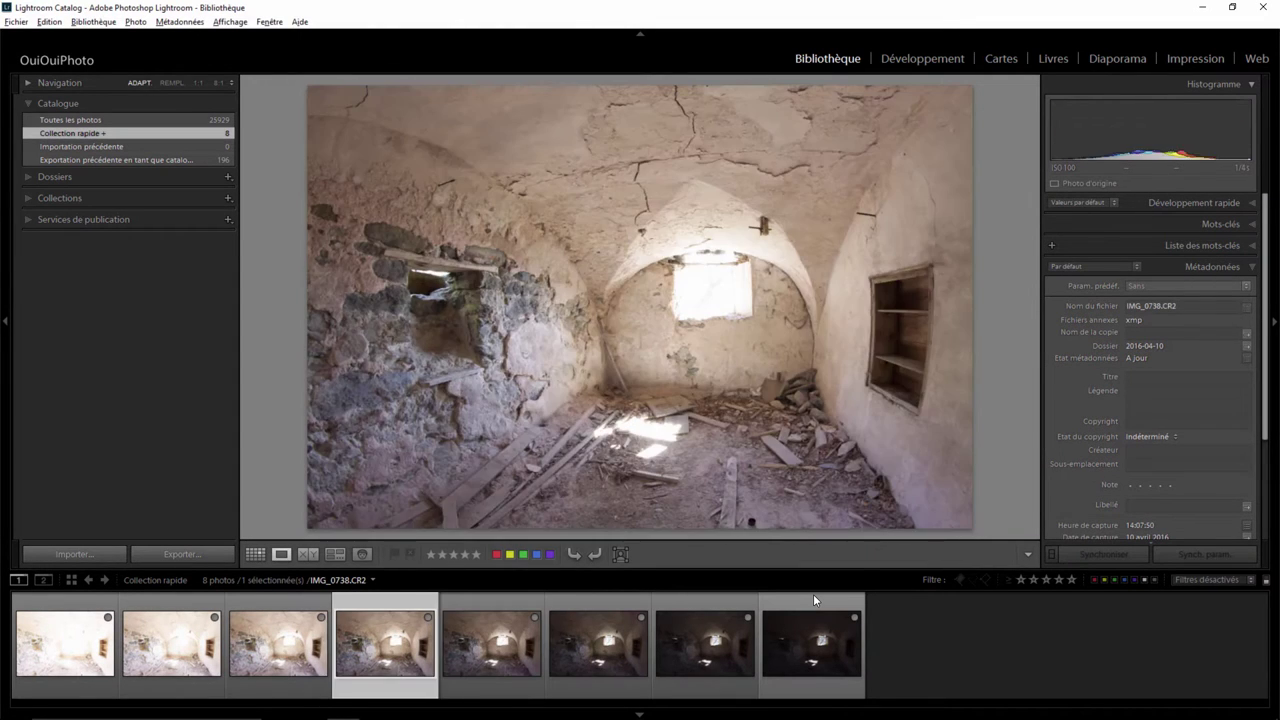
pyautogui.press('Left')
pyautogui.press('Left')
pyautogui.press('Left')
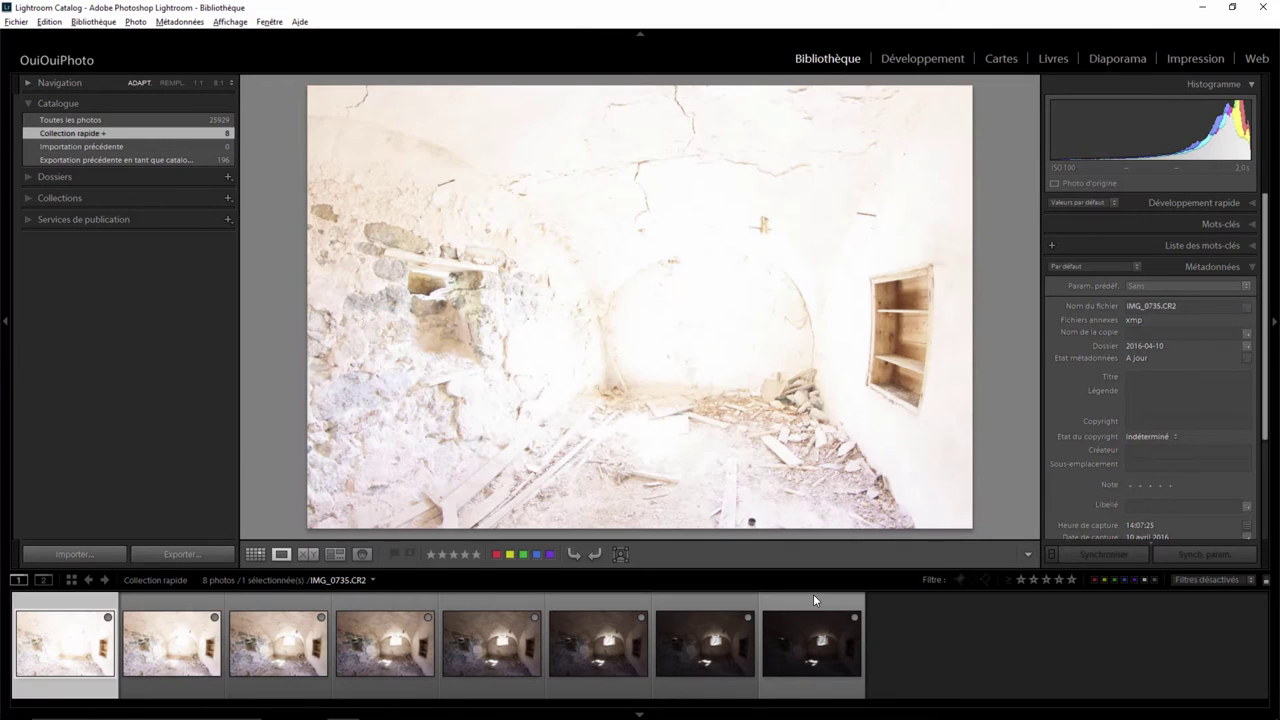
pyautogui.press('Right')
pyautogui.press('Right')
pyautogui.press('Right')
pyautogui.press('Right')
pyautogui.press('Right')
pyautogui.press('Right')
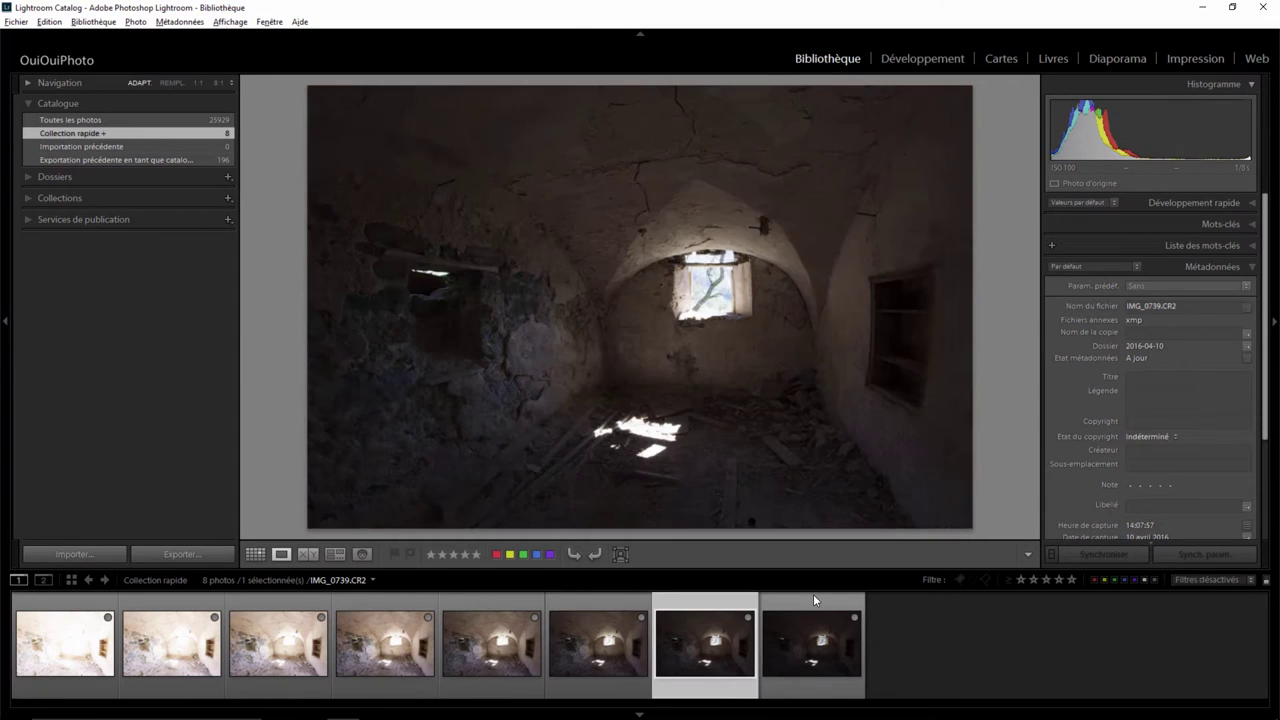
pyautogui.press('Right')
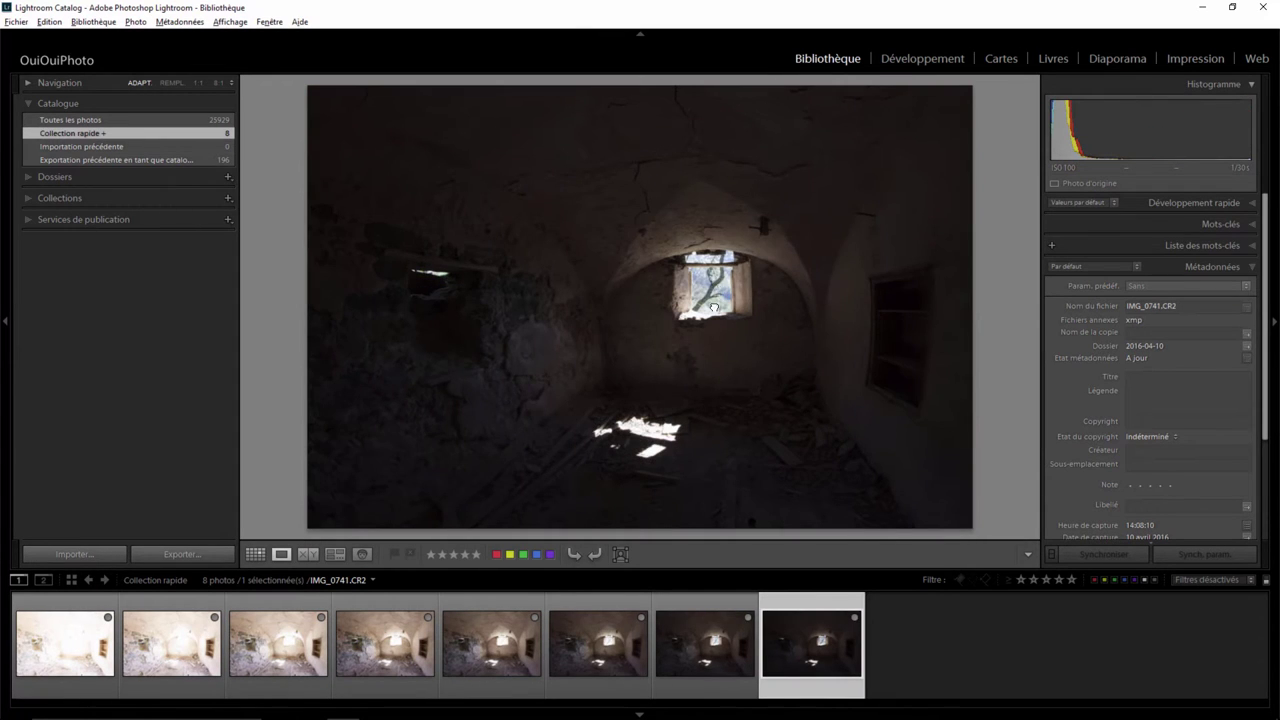
# Zoom in on the window and the wall shelves, then return to the grid of eight exposures
pyautogui.click(712, 305)
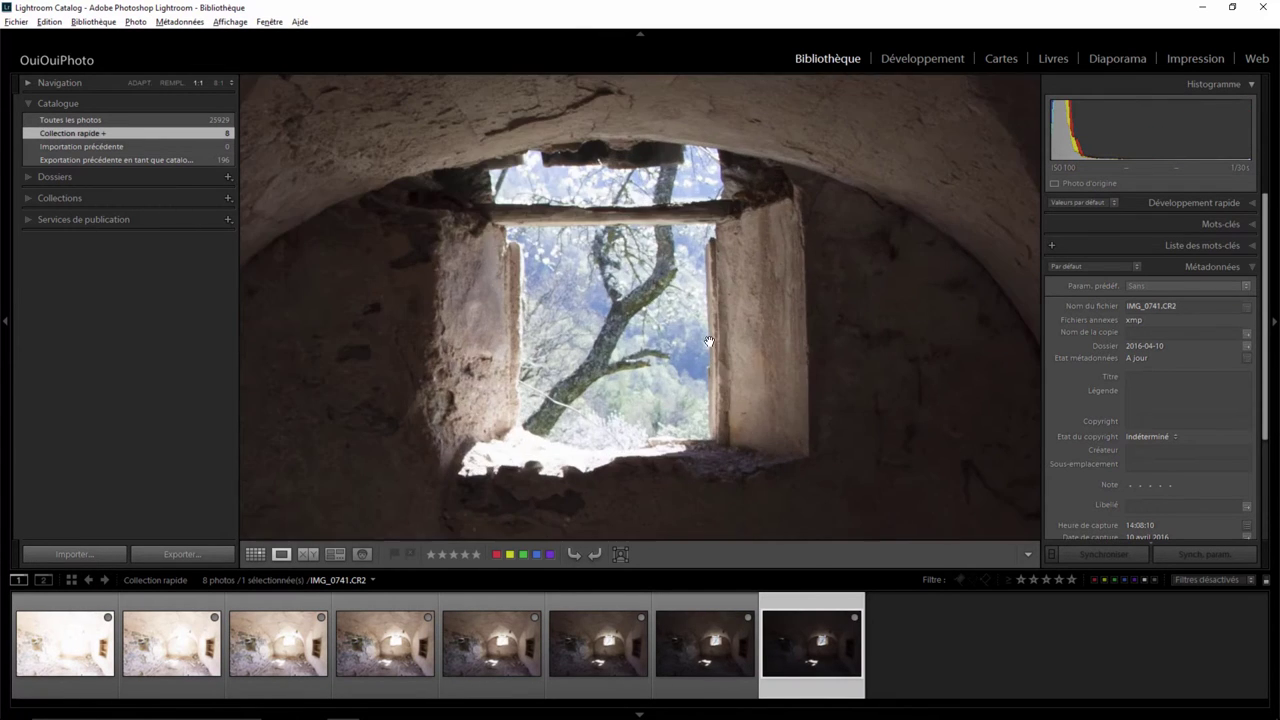
pyautogui.click(606, 362)
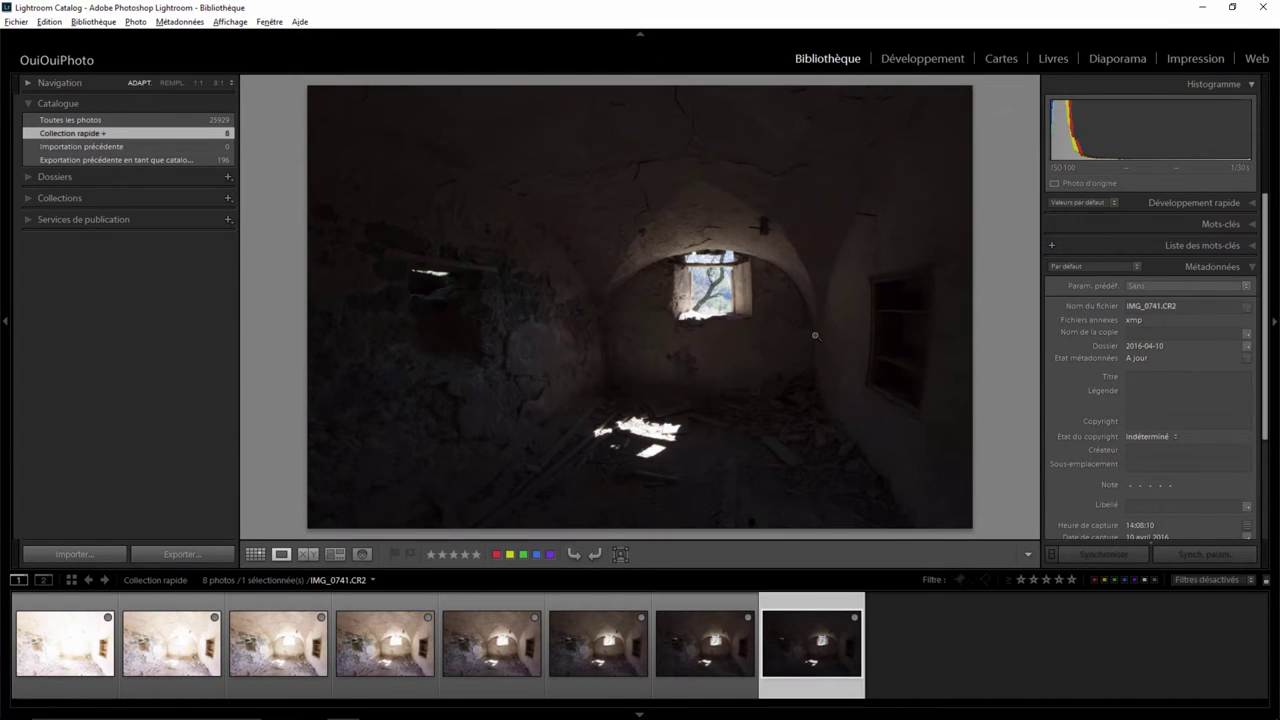
pyautogui.press('Left')
pyautogui.press('Left')
pyautogui.press('Left')
pyautogui.press('Left')
pyautogui.press('Left')
pyautogui.press('Left')
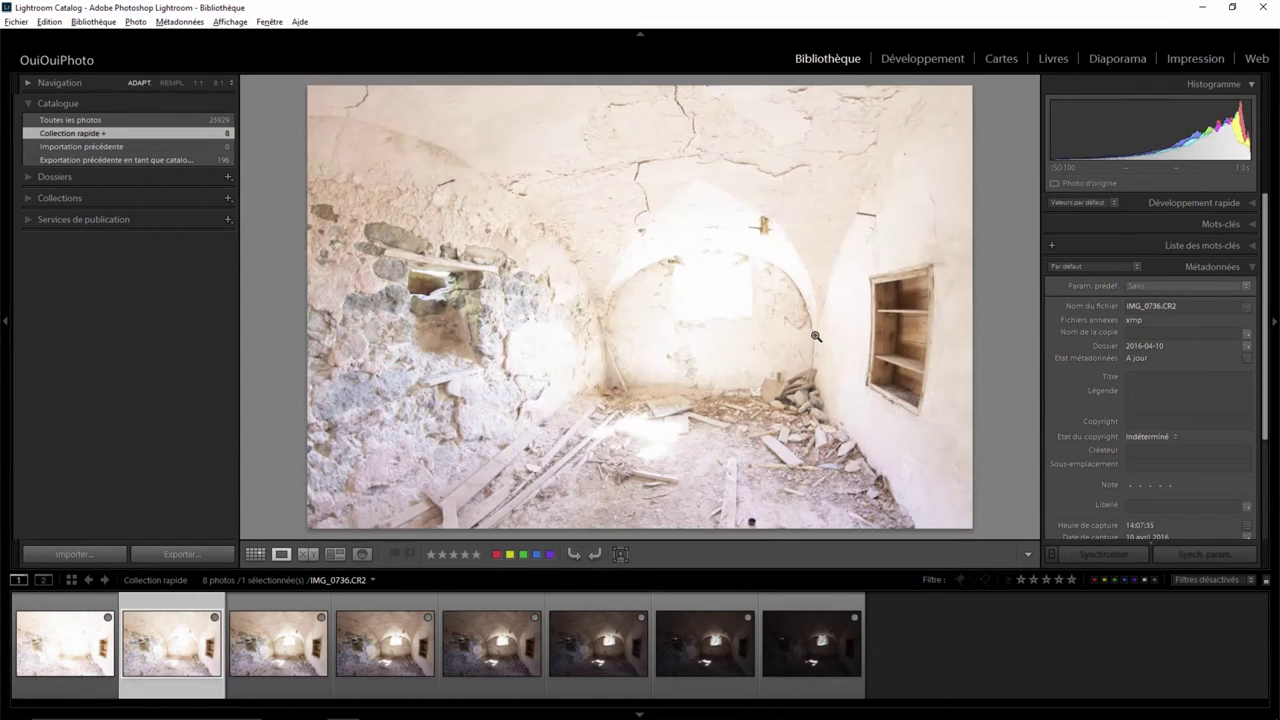
pyautogui.press('Left')
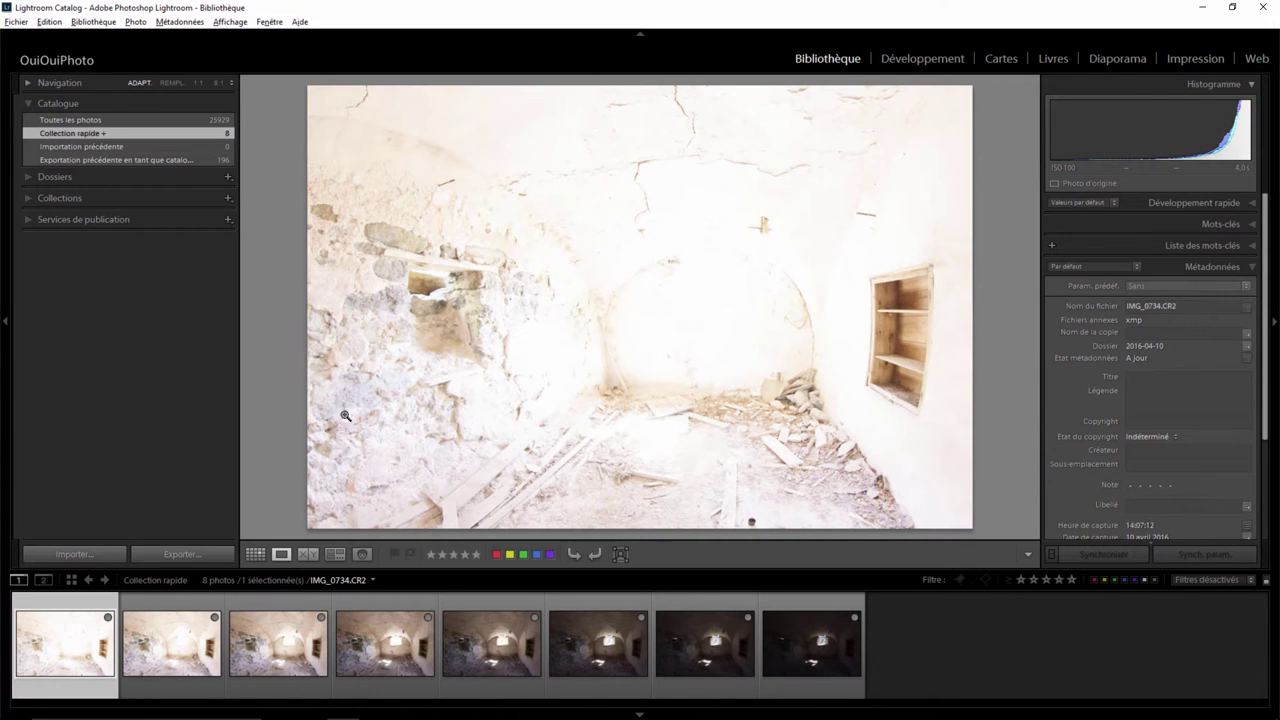
pyautogui.click(915, 337)
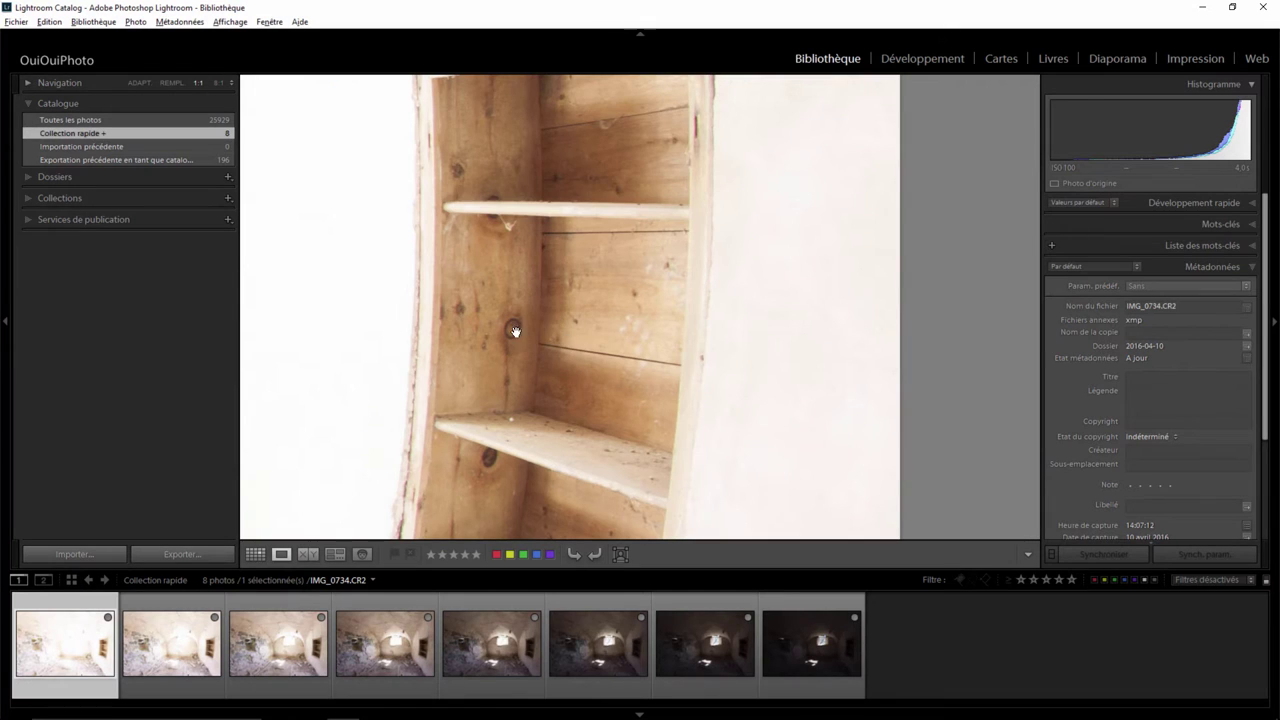
pyautogui.click(540, 346)
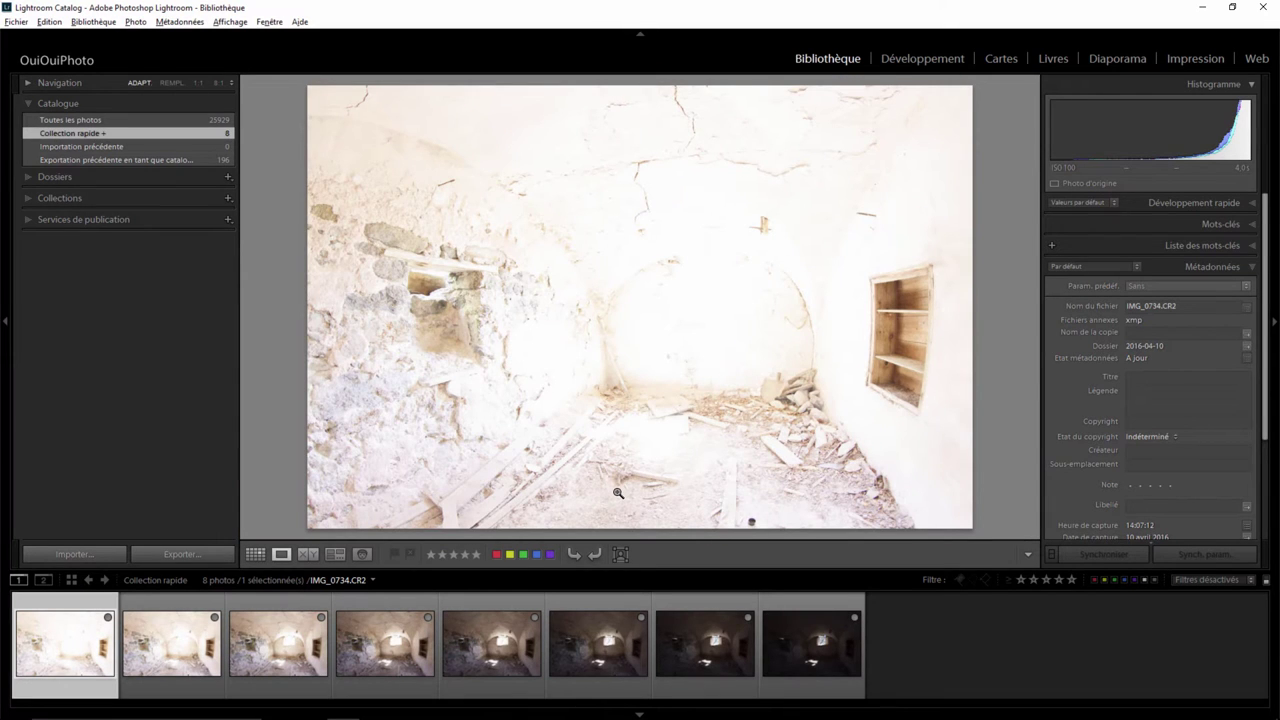
pyautogui.click(255, 554)
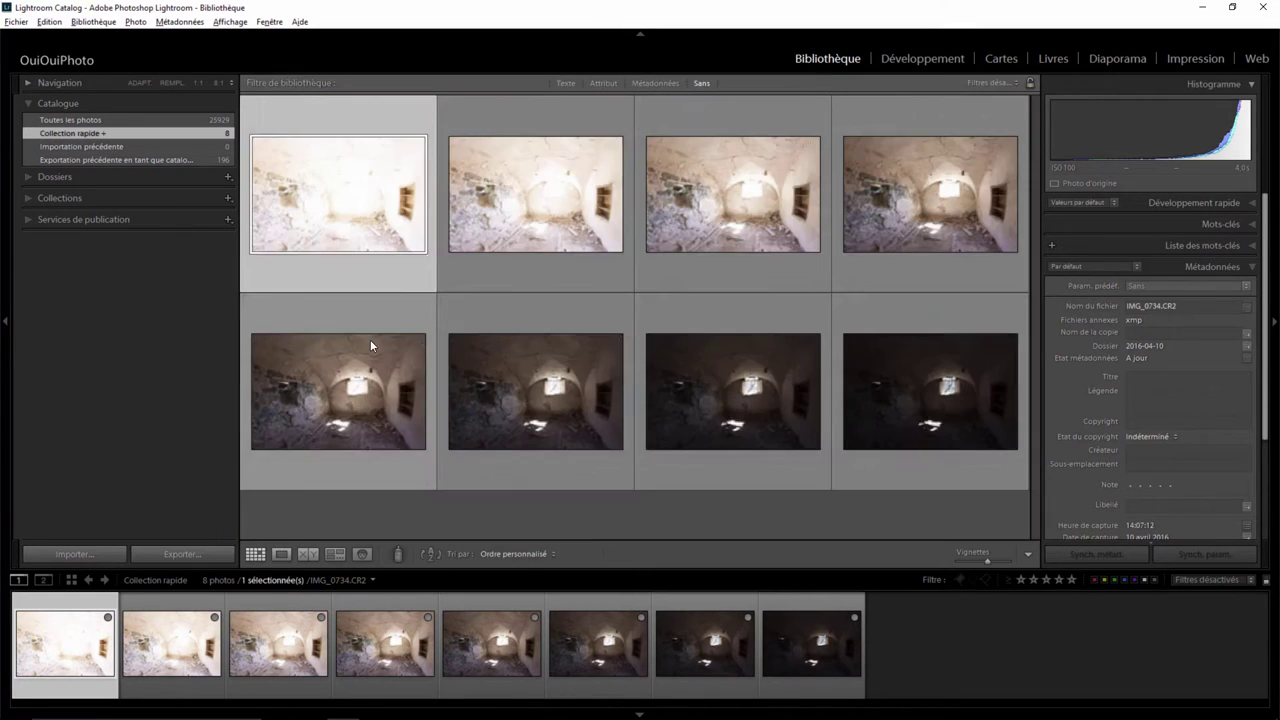
# Export all eight exposures to HDR Efex Pro 2 as uncompressed 16-bit ProPhoto RVB TIFFs
pyautogui.hotkey('ctrl', 'a')
pyautogui.rightClick(910, 315)
pyautogui.moveTo(1020, 652)
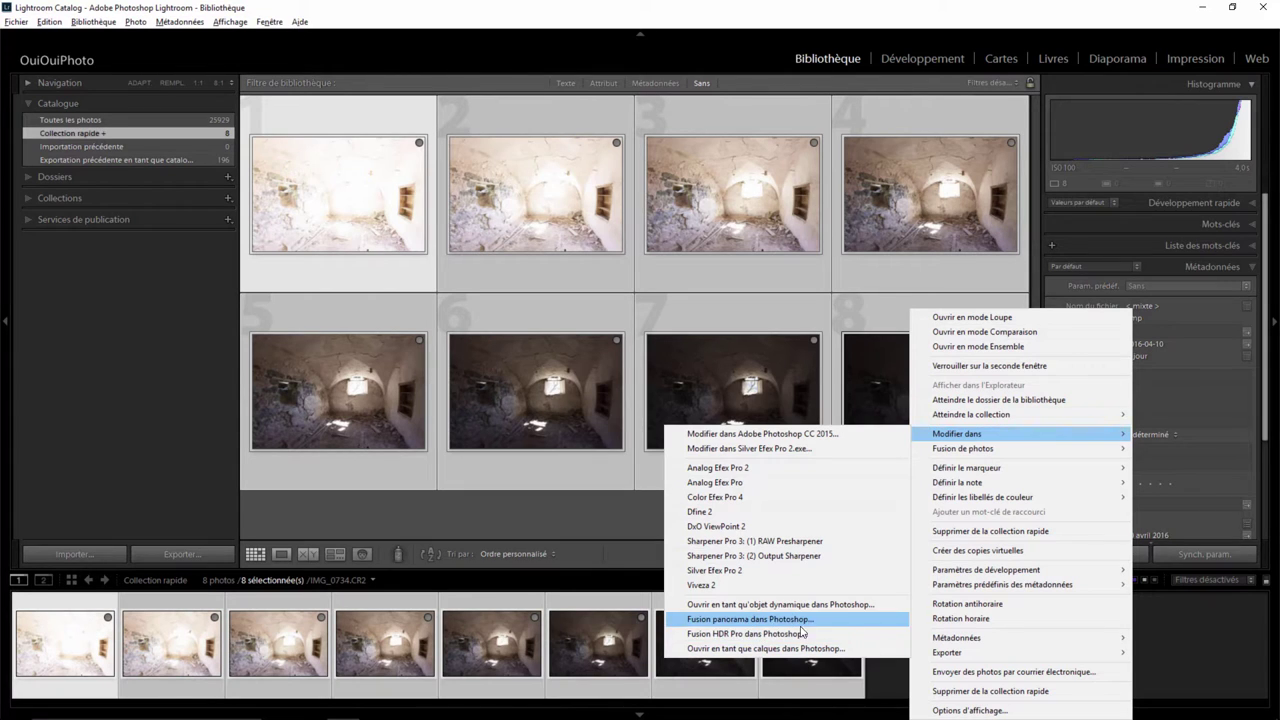
pyautogui.moveTo(947, 652)
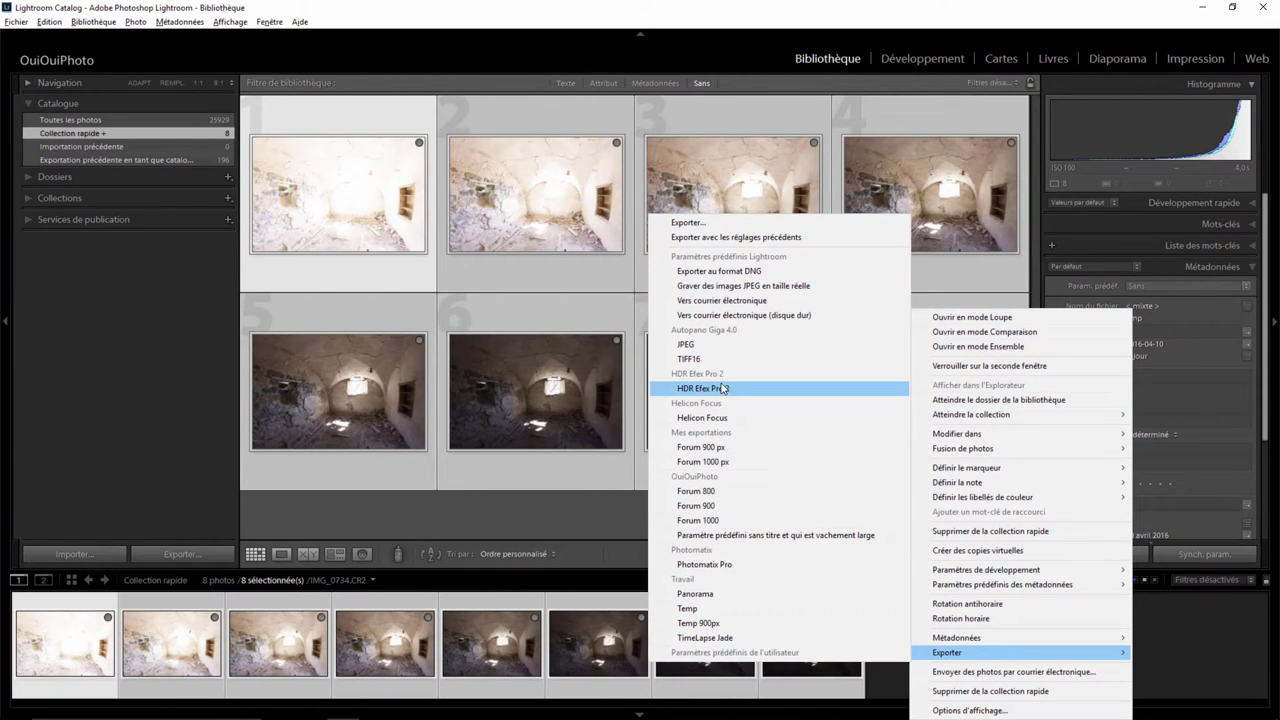
pyautogui.click(693, 224)
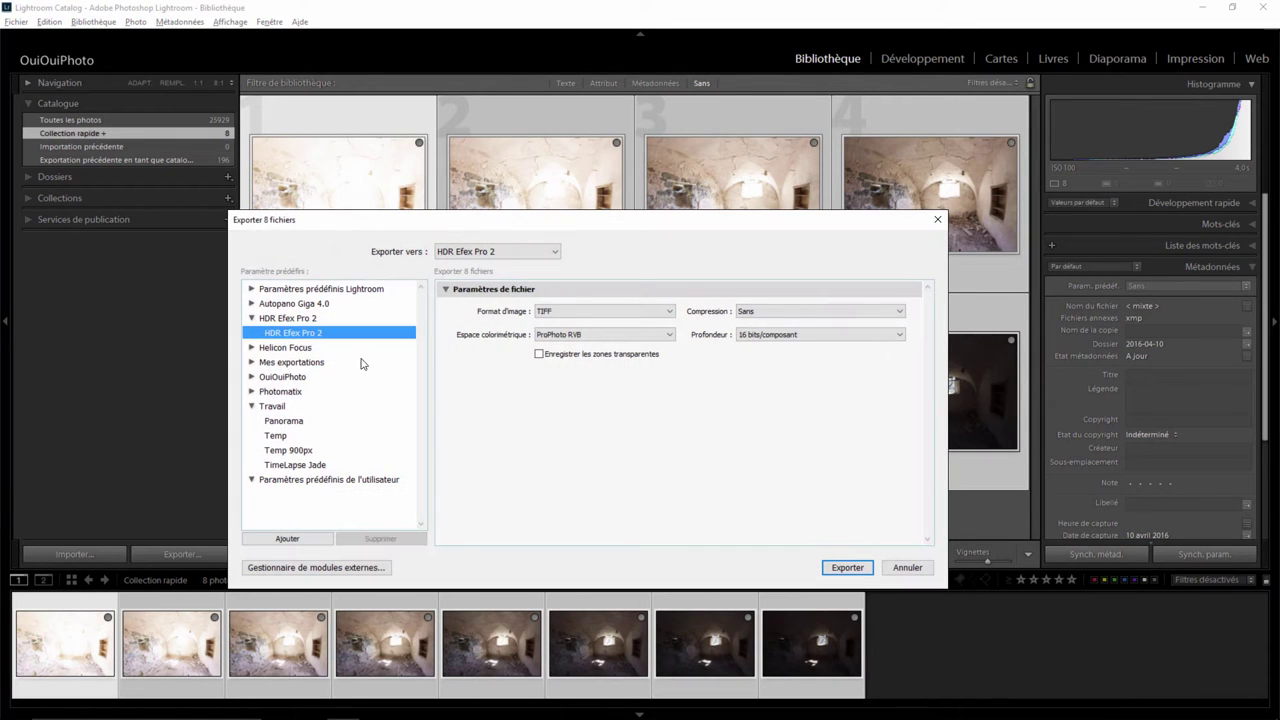
pyautogui.click(576, 313)
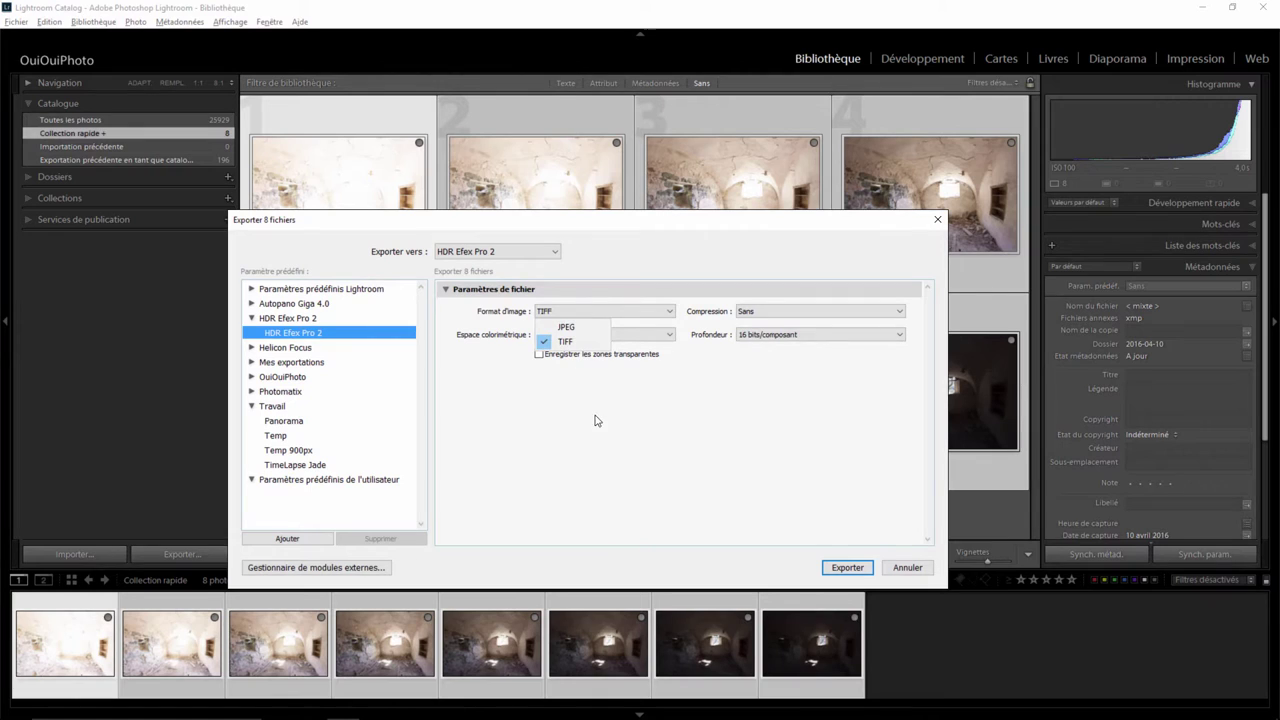
pyautogui.click(691, 397)
pyautogui.click(773, 314)
pyautogui.click(765, 377)
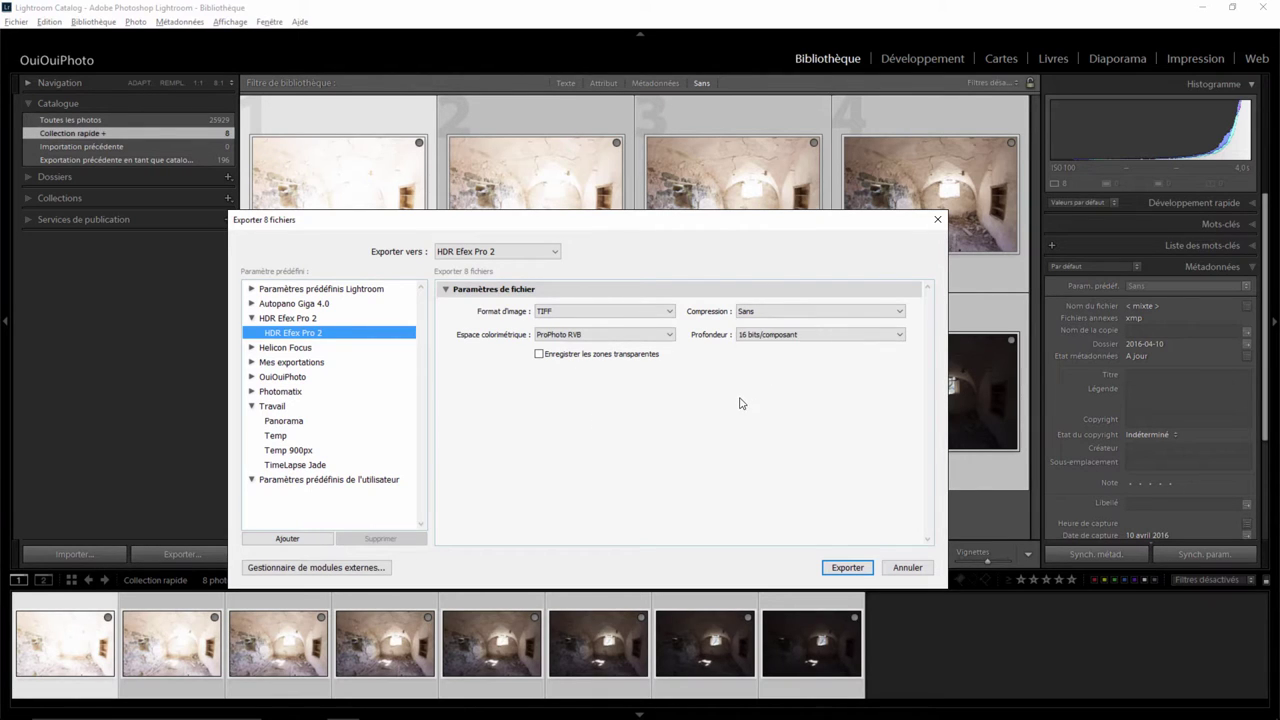
pyautogui.click(810, 337)
pyautogui.click(742, 424)
pyautogui.click(633, 338)
pyautogui.click(578, 450)
pyautogui.click(848, 568)
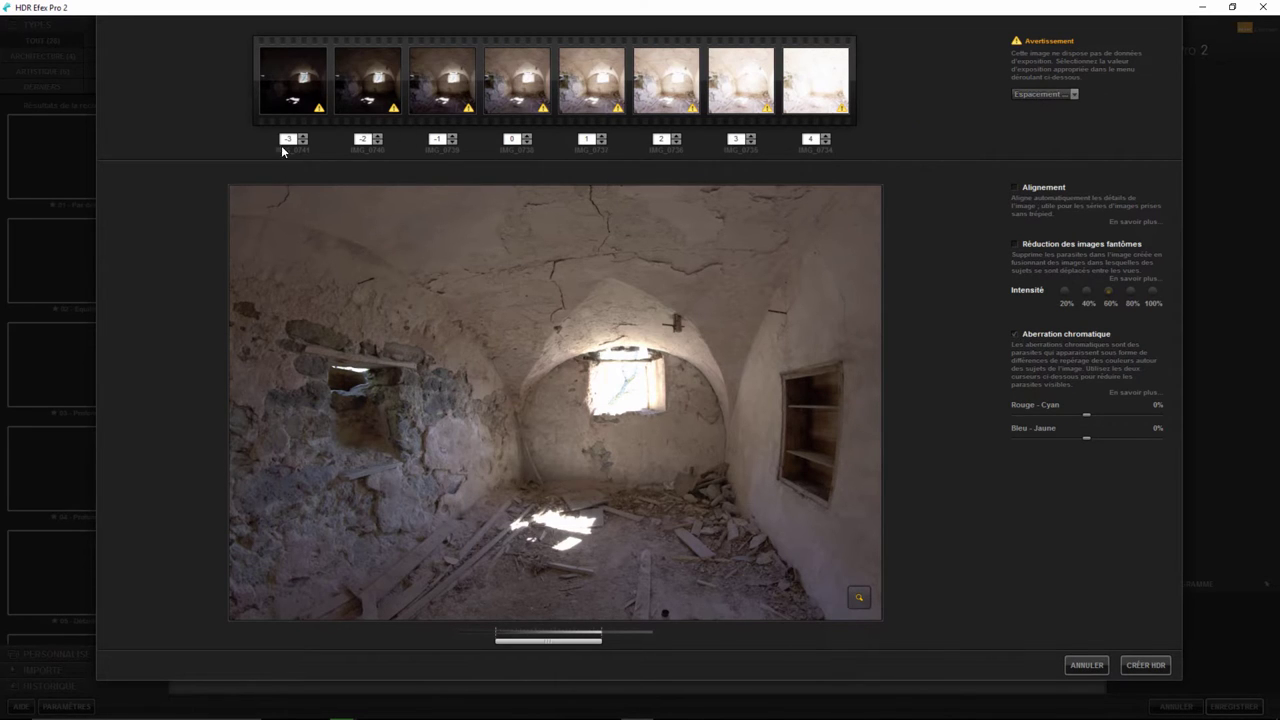
# Set Espacement V.E to 1 EV so brackets read -4 to 3, and open the loupe
pyautogui.click(1039, 94)
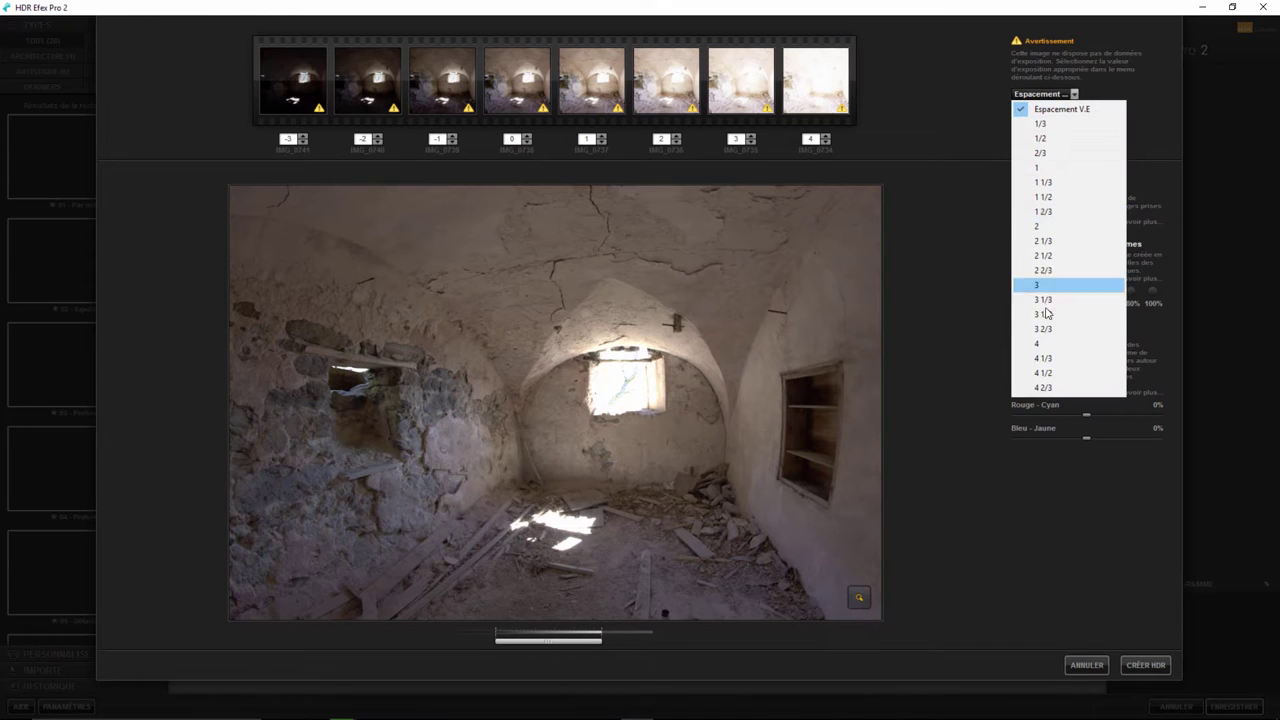
pyautogui.click(1040, 167)
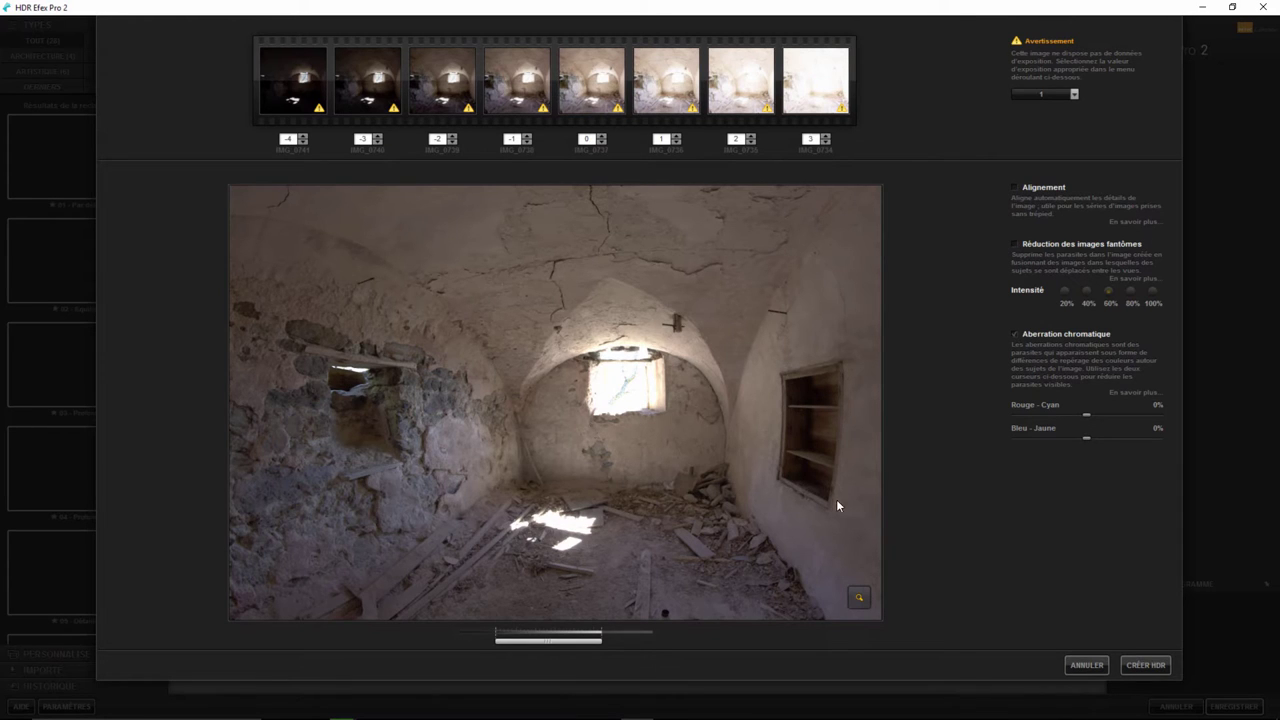
pyautogui.click(858, 598)
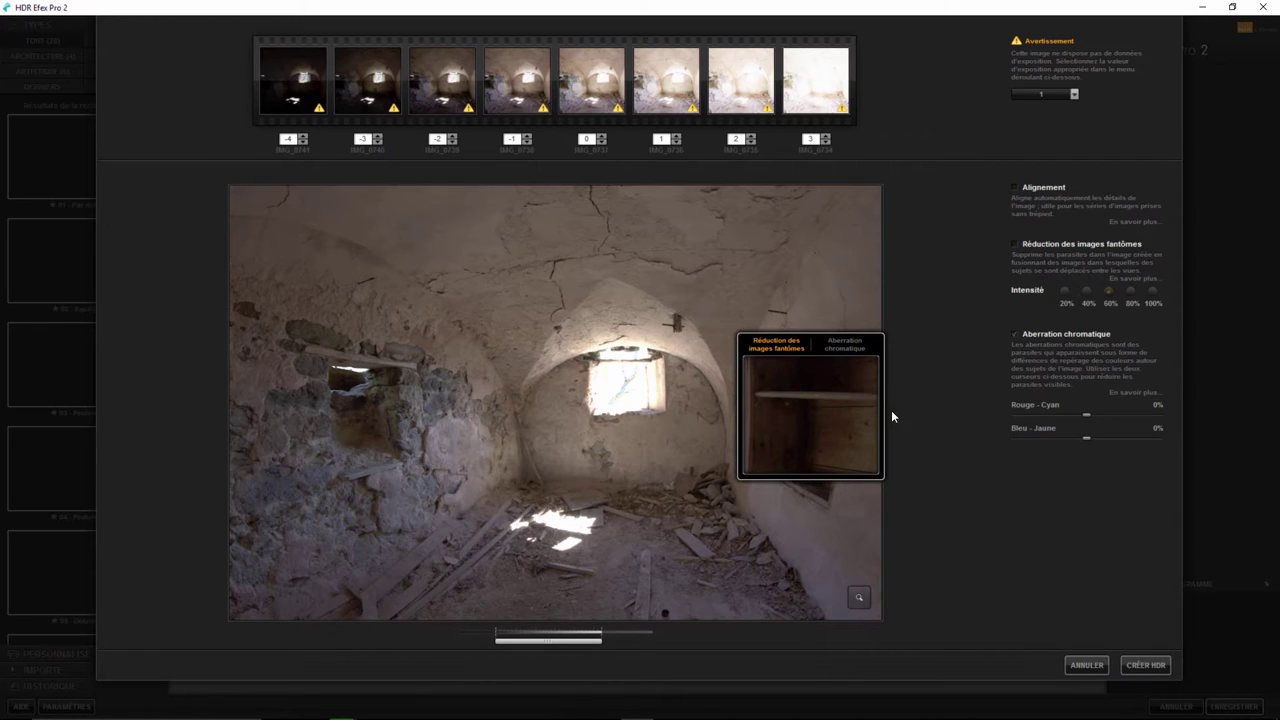
# Check chromatic aberration in the loupe, test the preview exposure, then run Créer HDR
pyautogui.click(834, 352)
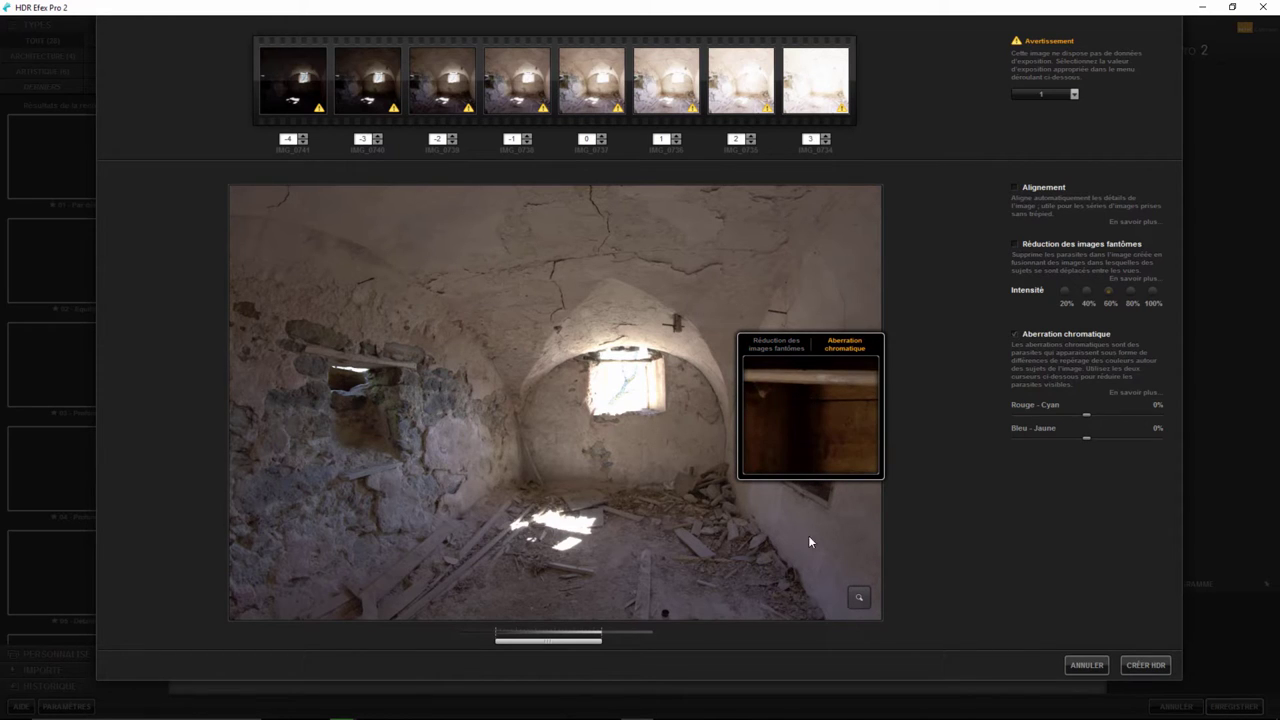
pyautogui.click(858, 598)
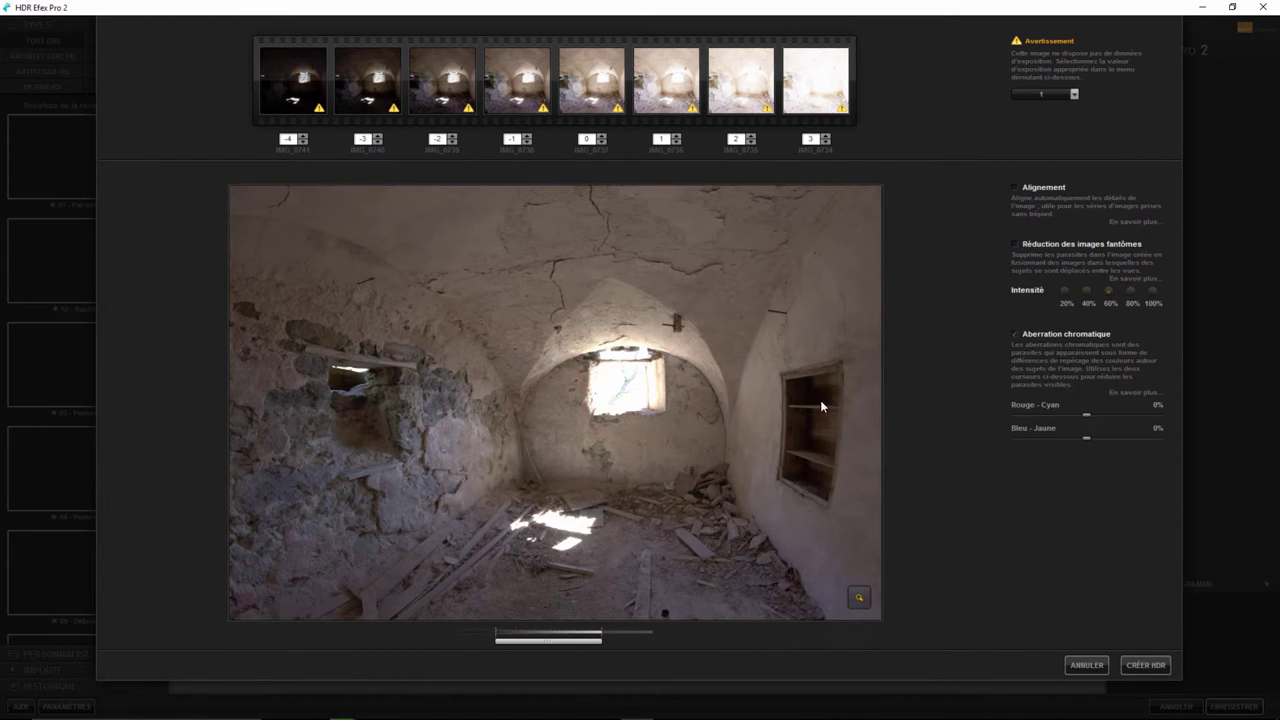
pyautogui.moveTo(578, 642); pyautogui.dragTo(629, 642)
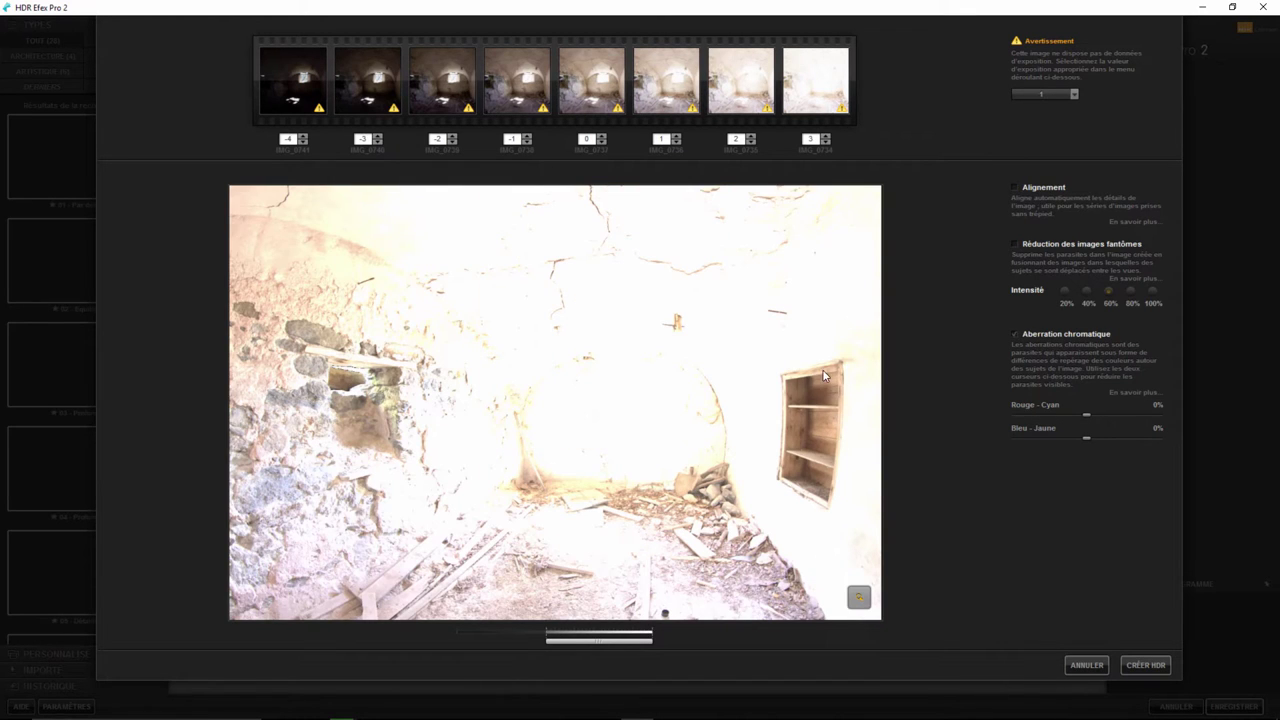
pyautogui.moveTo(646, 643)
pyautogui.mouseDown()
pyautogui.moveTo(552, 645)
pyautogui.moveTo(590, 644)
pyautogui.mouseUp()
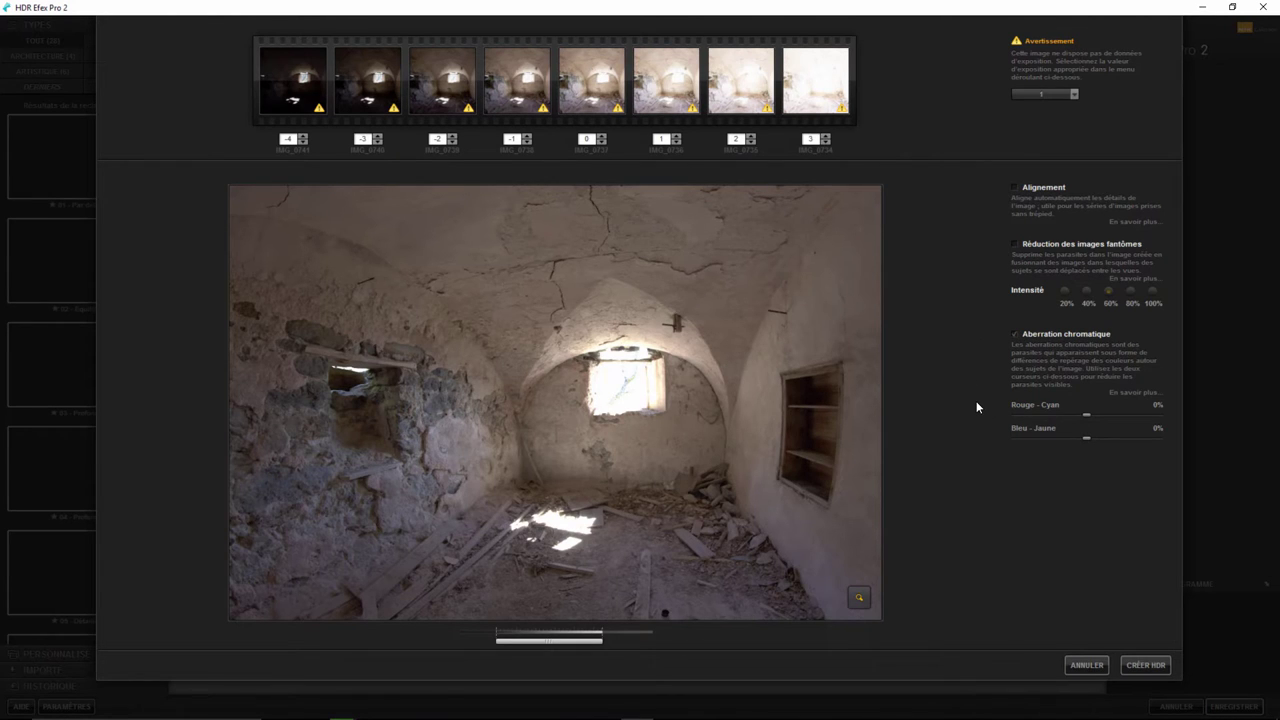
pyautogui.click(1146, 665)
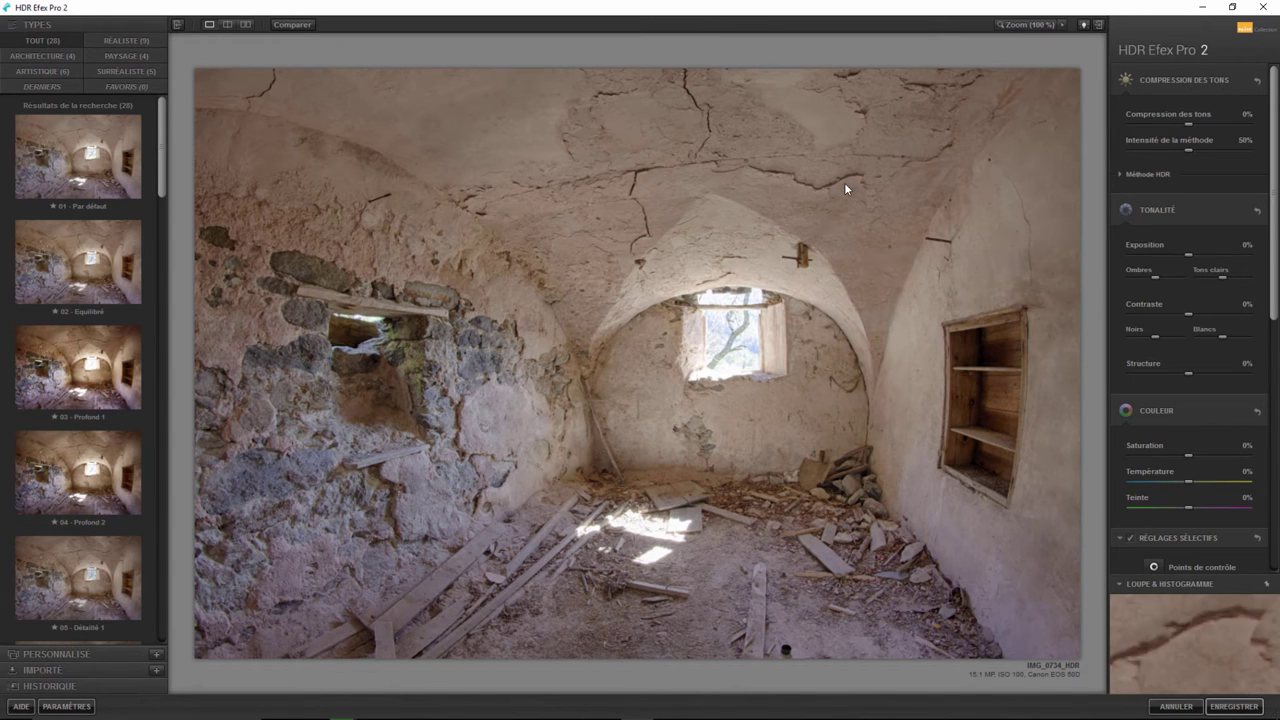
# Browse the Architecture and Surréaliste preset filters, then list all 28 presets via TOUT
pyautogui.click(55, 57)
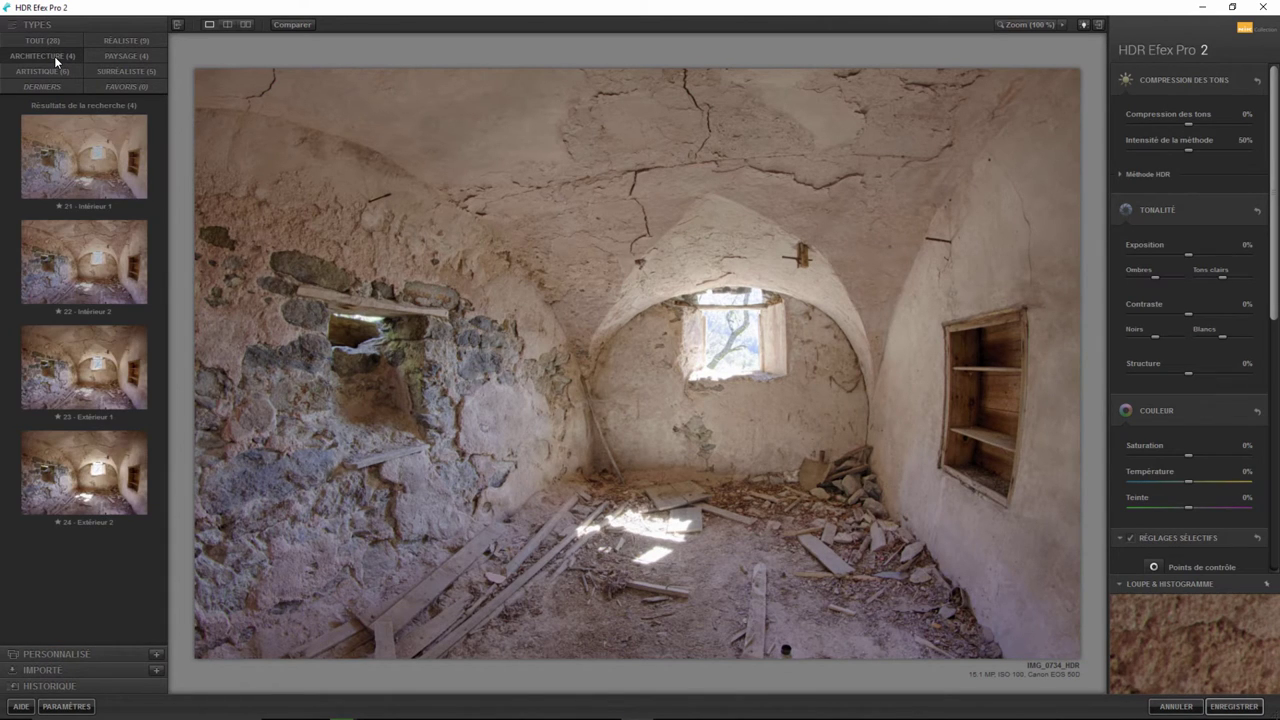
pyautogui.click(140, 71)
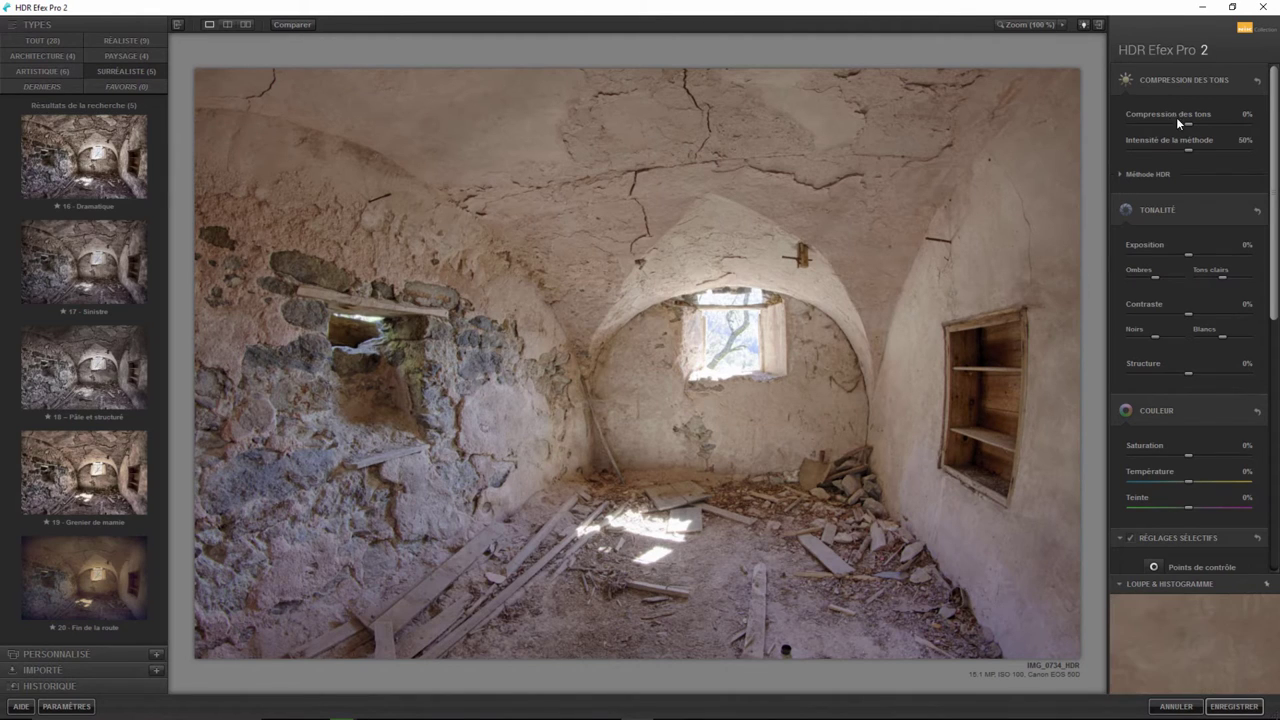
pyautogui.click(58, 39)
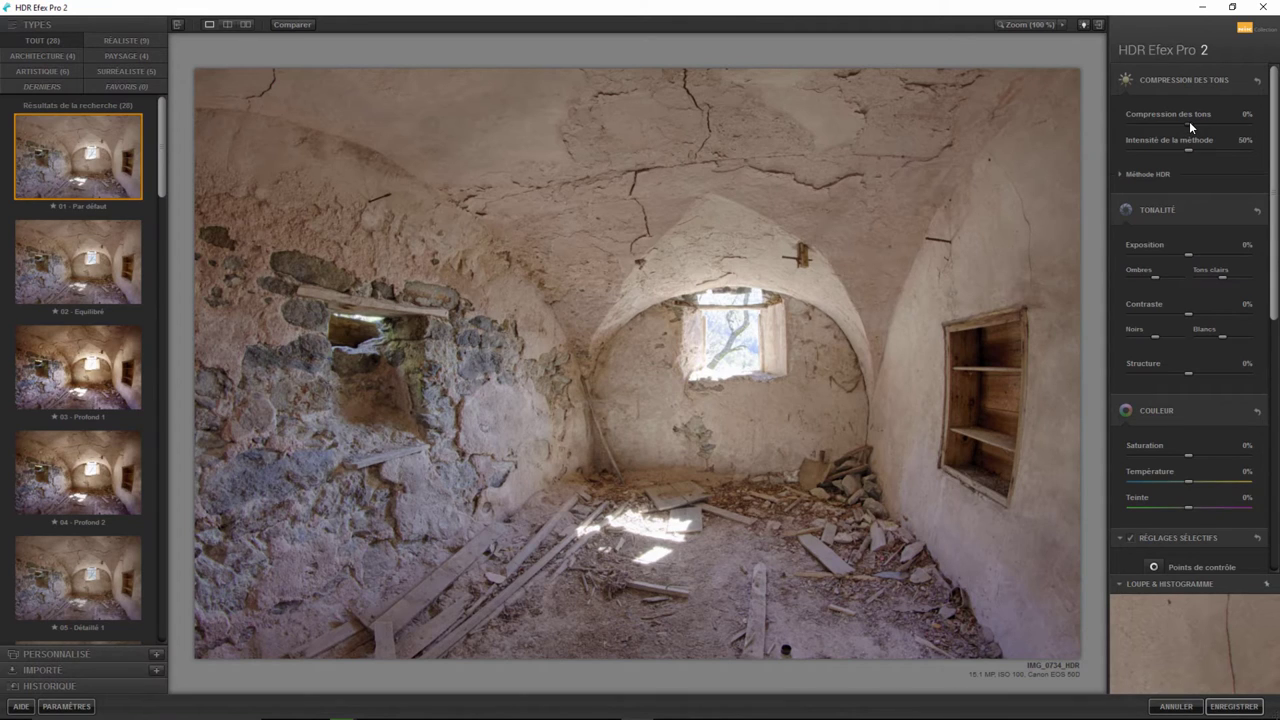
# Try Compression des tons at 100% and below zero, then settle it at 26%
pyautogui.moveTo(1190, 128); pyautogui.dragTo(1246, 126)
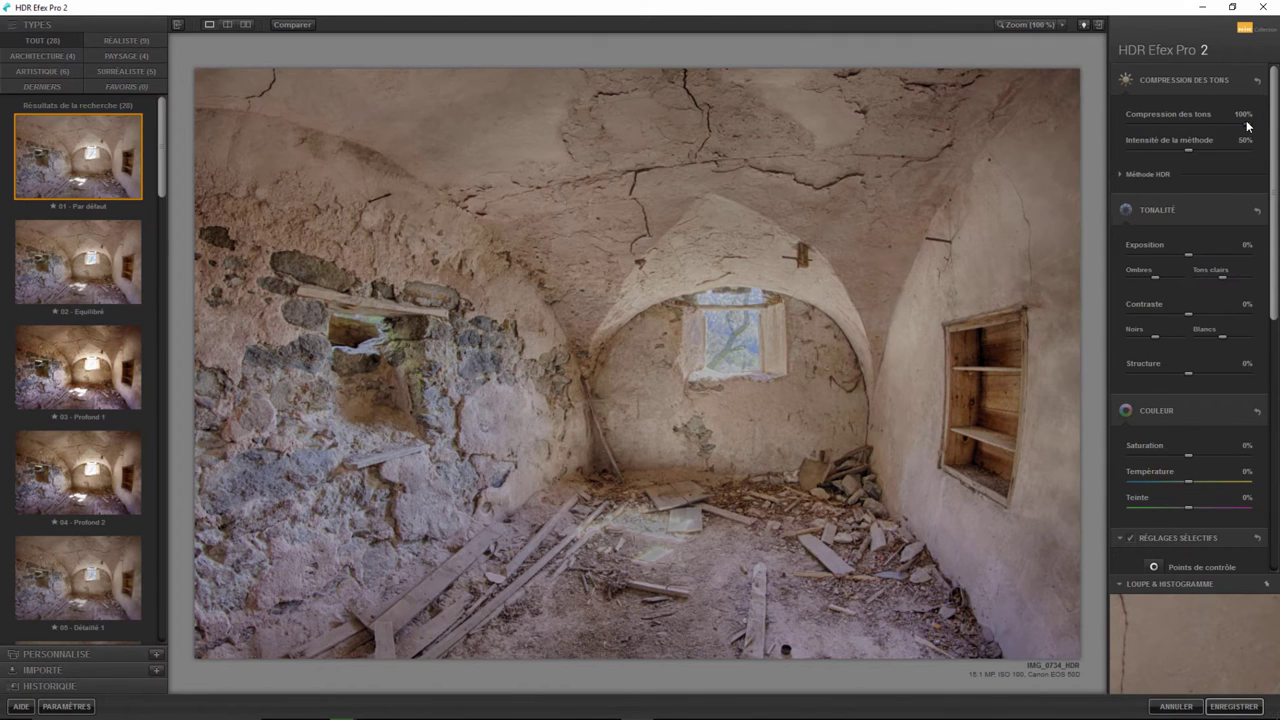
pyautogui.moveTo(1212, 123); pyautogui.dragTo(1149, 128)
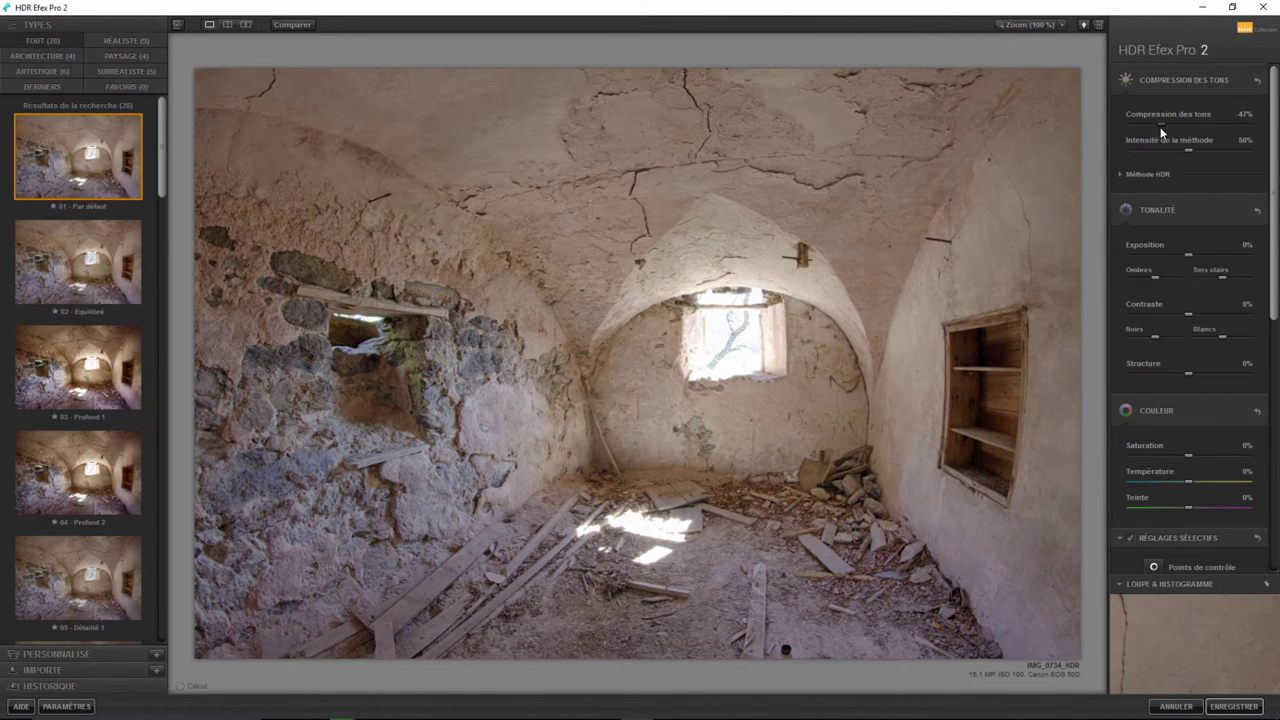
pyautogui.moveTo(1164, 131); pyautogui.dragTo(1202, 131)
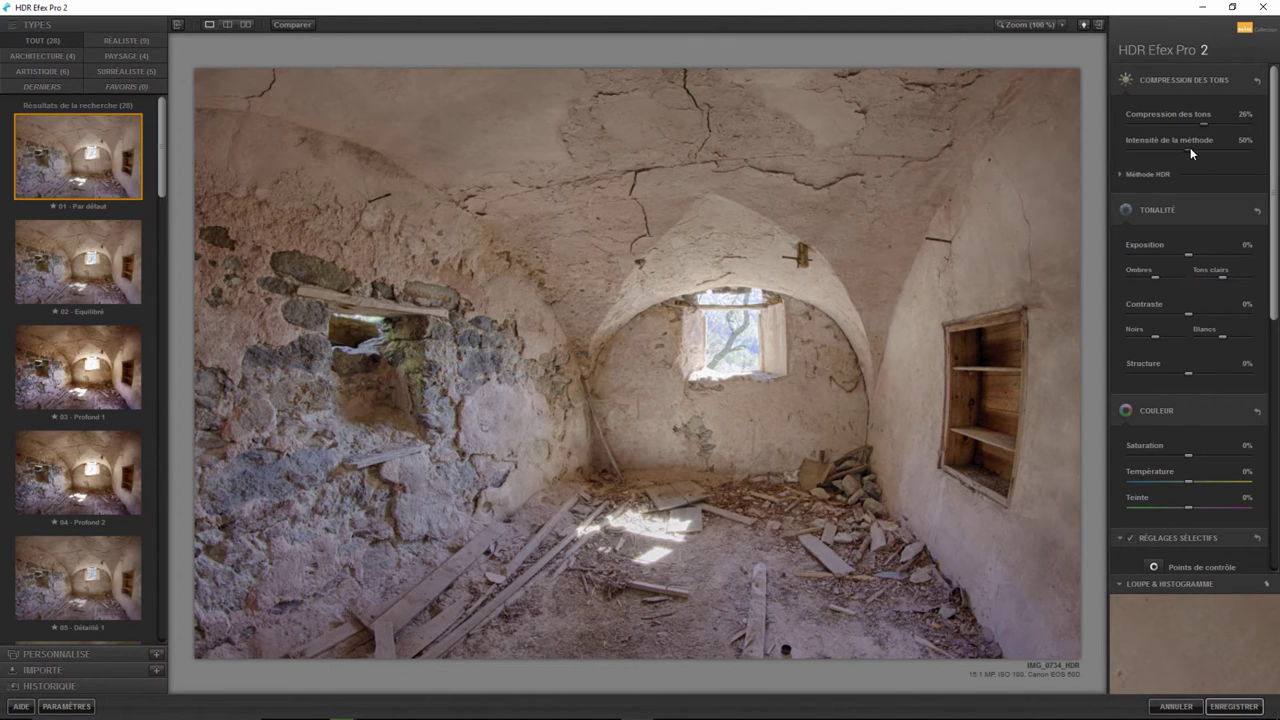
# Expand Méthode HDR and set Profondeur to Fort and Détail to Réaliste after trying alternatives
pyautogui.click(1119, 174)
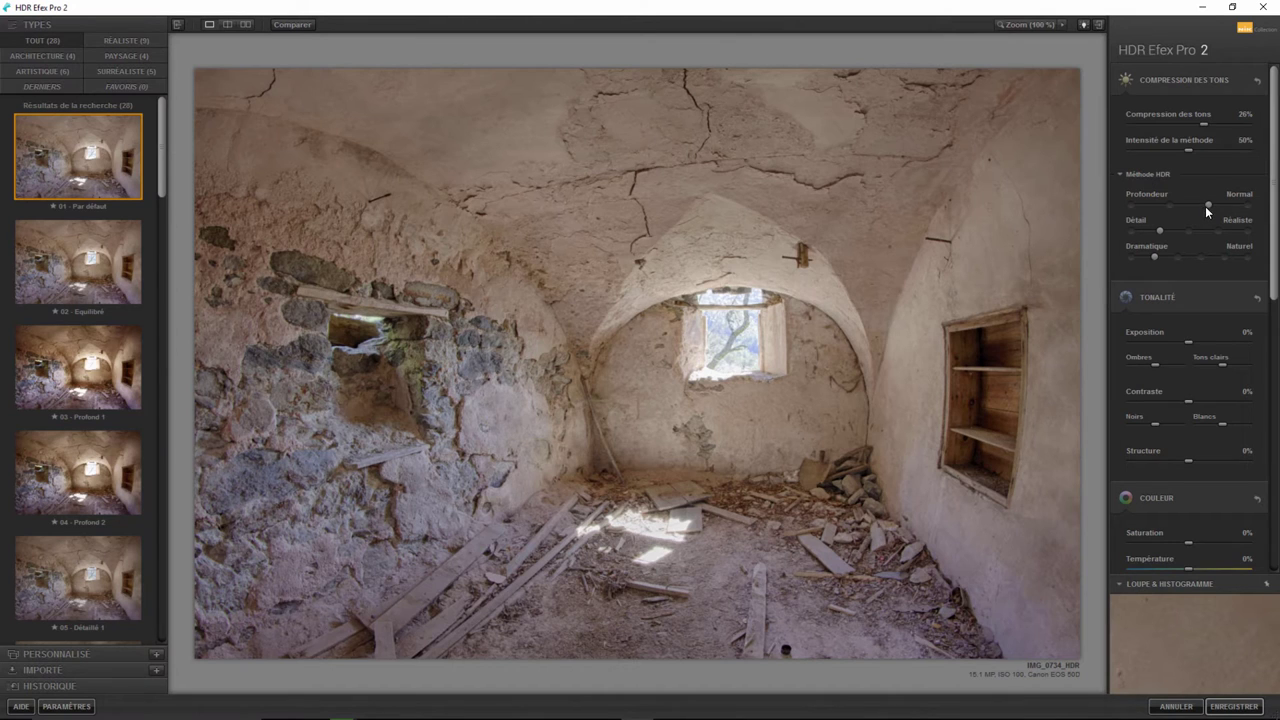
pyautogui.moveTo(1208, 204)
pyautogui.mouseDown()
pyautogui.moveTo(1128, 205)
pyautogui.moveTo(1250, 213)
pyautogui.mouseUp()
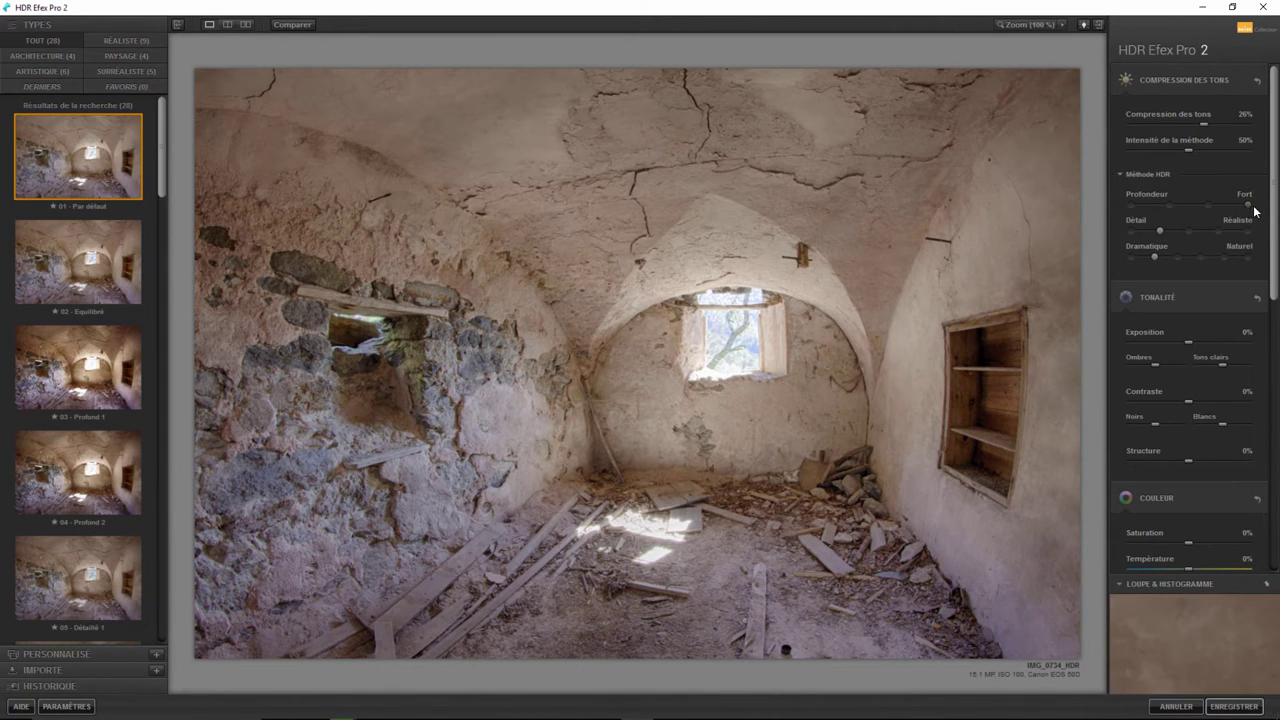
pyautogui.moveTo(1250, 207)
pyautogui.mouseDown()
pyautogui.moveTo(1120, 208)
pyautogui.moveTo(1260, 208)
pyautogui.mouseUp()
pyautogui.moveTo(1162, 229); pyautogui.dragTo(1250, 230)
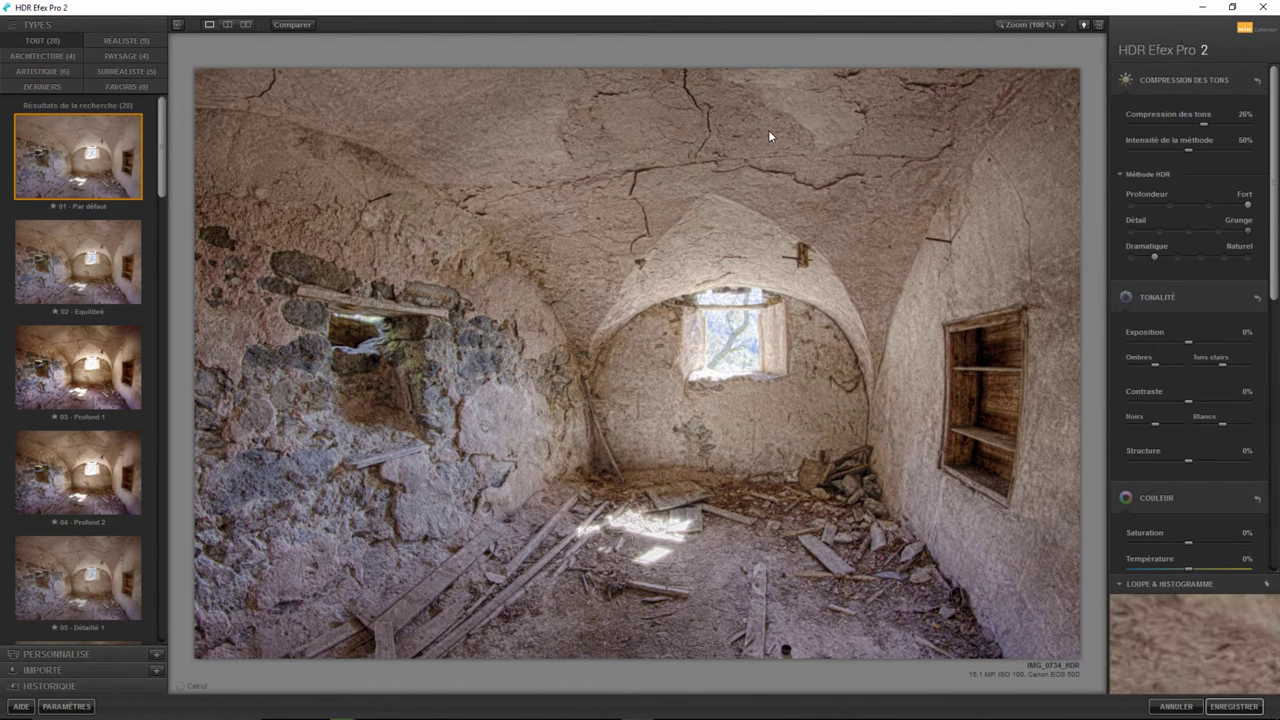
pyautogui.moveTo(1249, 231); pyautogui.dragTo(1121, 231)
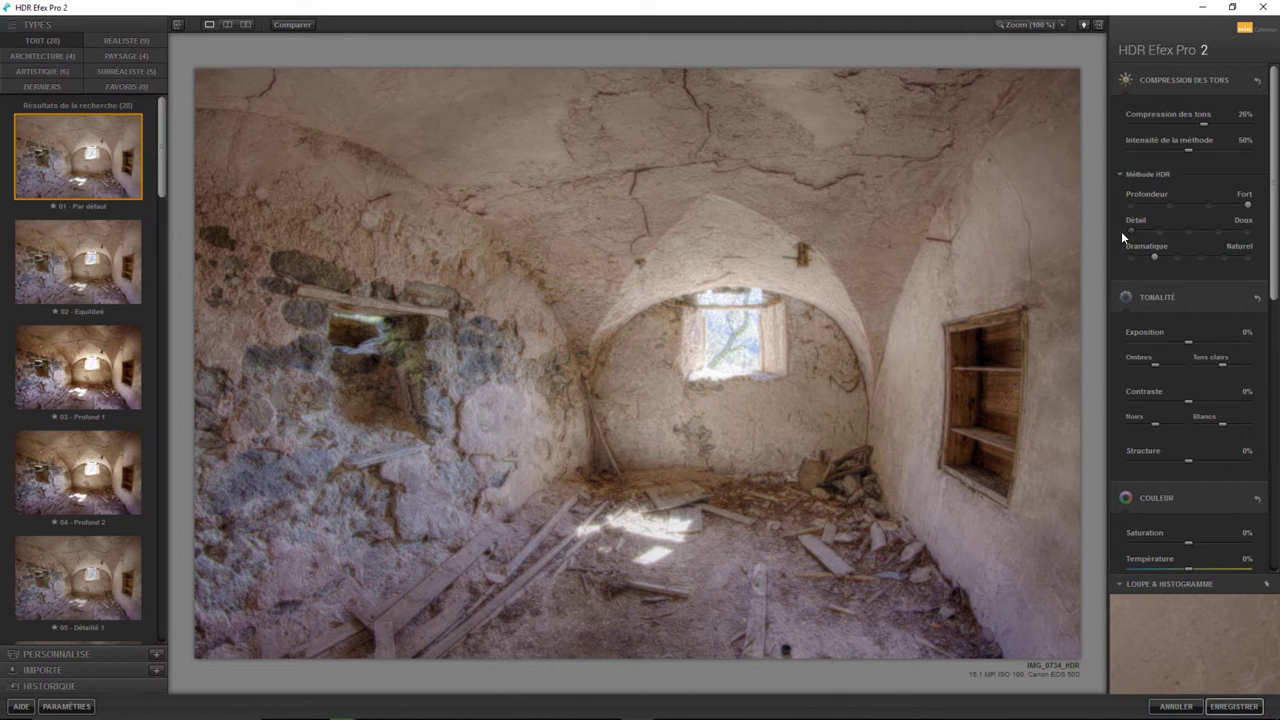
pyautogui.moveTo(1121, 231); pyautogui.dragTo(1169, 235)
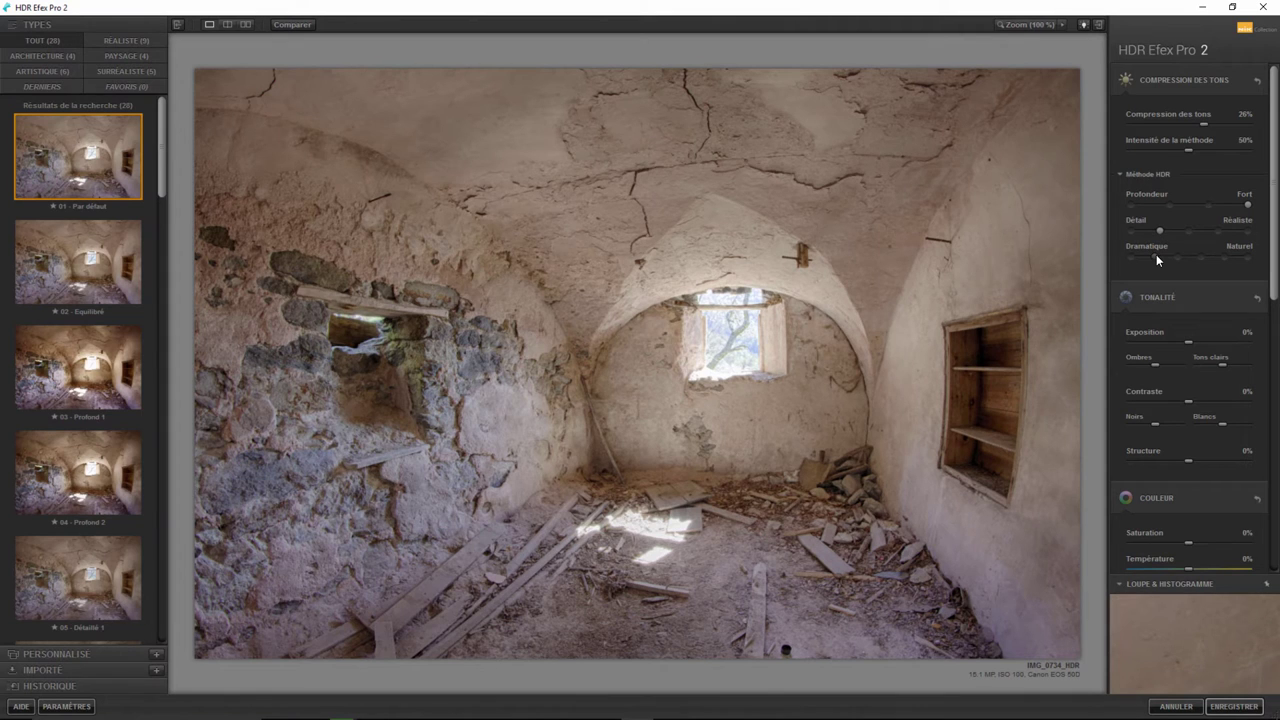
# Try the Dramatique range from grainy to Naturel, then settle it on Profond
pyautogui.moveTo(1156, 257); pyautogui.dragTo(1262, 260)
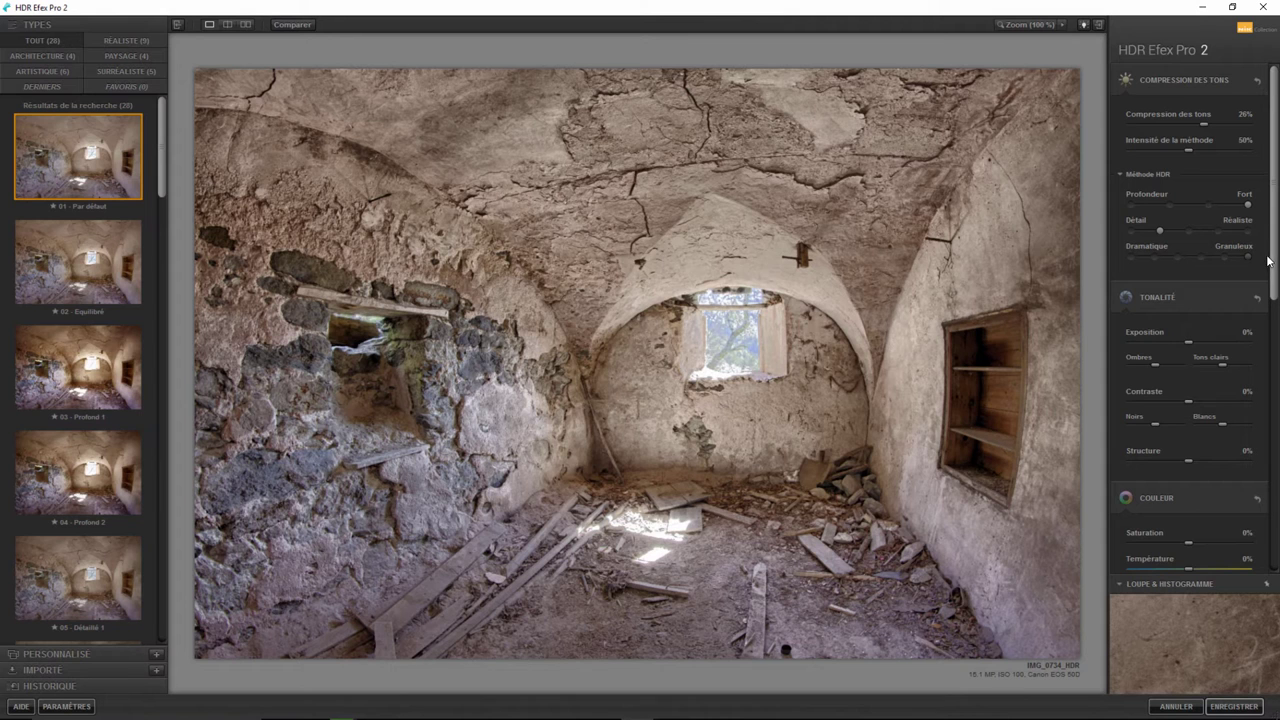
pyautogui.moveTo(1247, 258); pyautogui.dragTo(1152, 258)
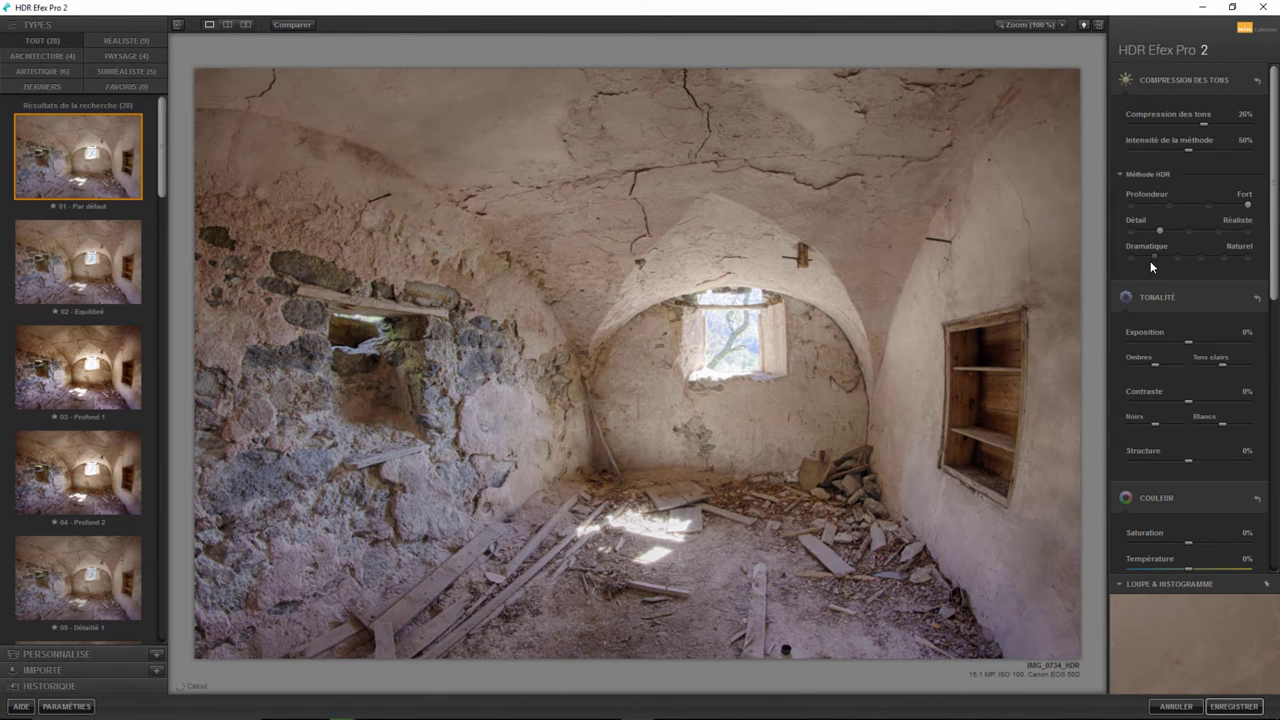
pyautogui.moveTo(1208, 258); pyautogui.dragTo(1228, 258)
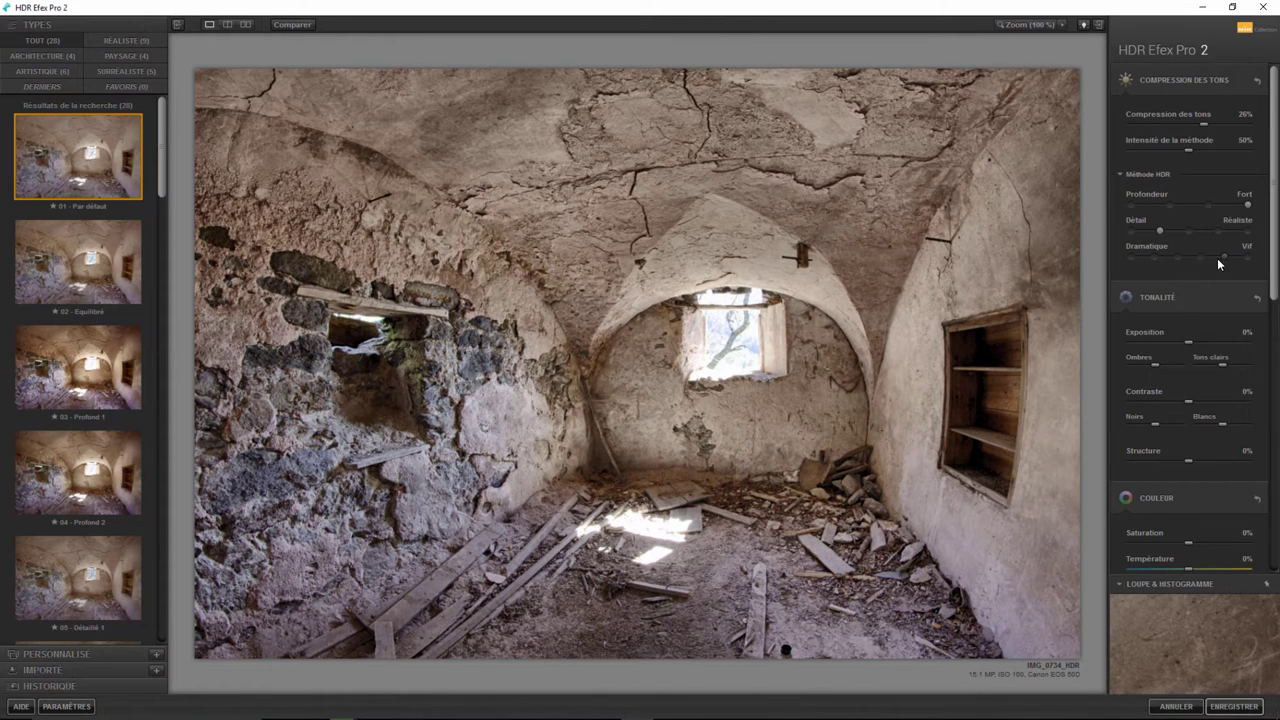
pyautogui.moveTo(1217, 258); pyautogui.dragTo(1204, 258)
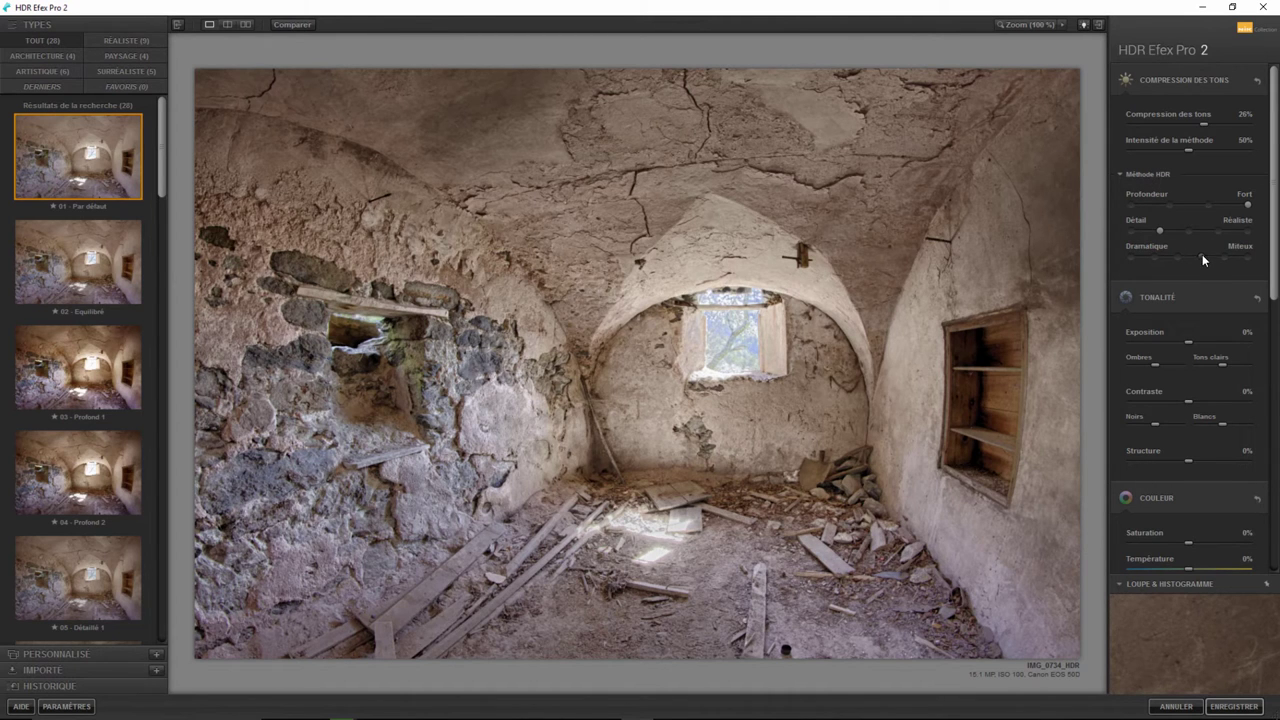
pyautogui.moveTo(1202, 256); pyautogui.dragTo(1177, 258)
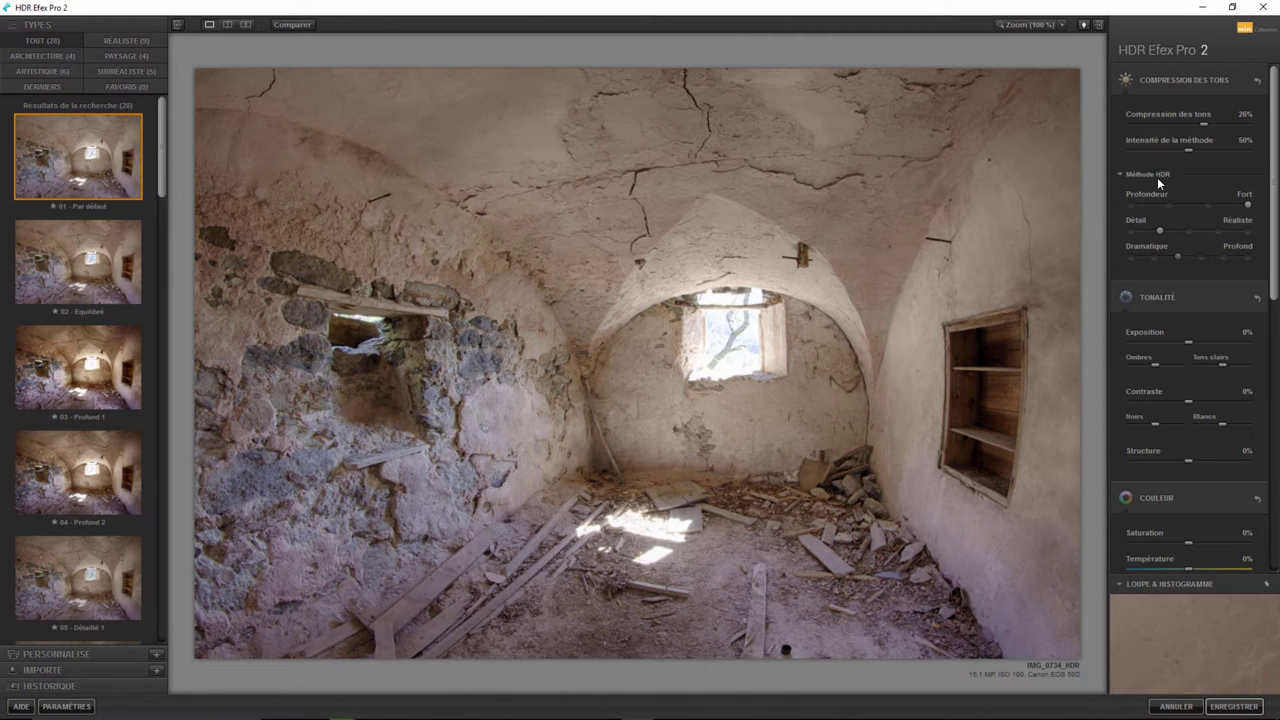
# Set Intensité de la méthode to 42%, Détail to Accentué and Dramatique to Profond
pyautogui.click(1119, 173)
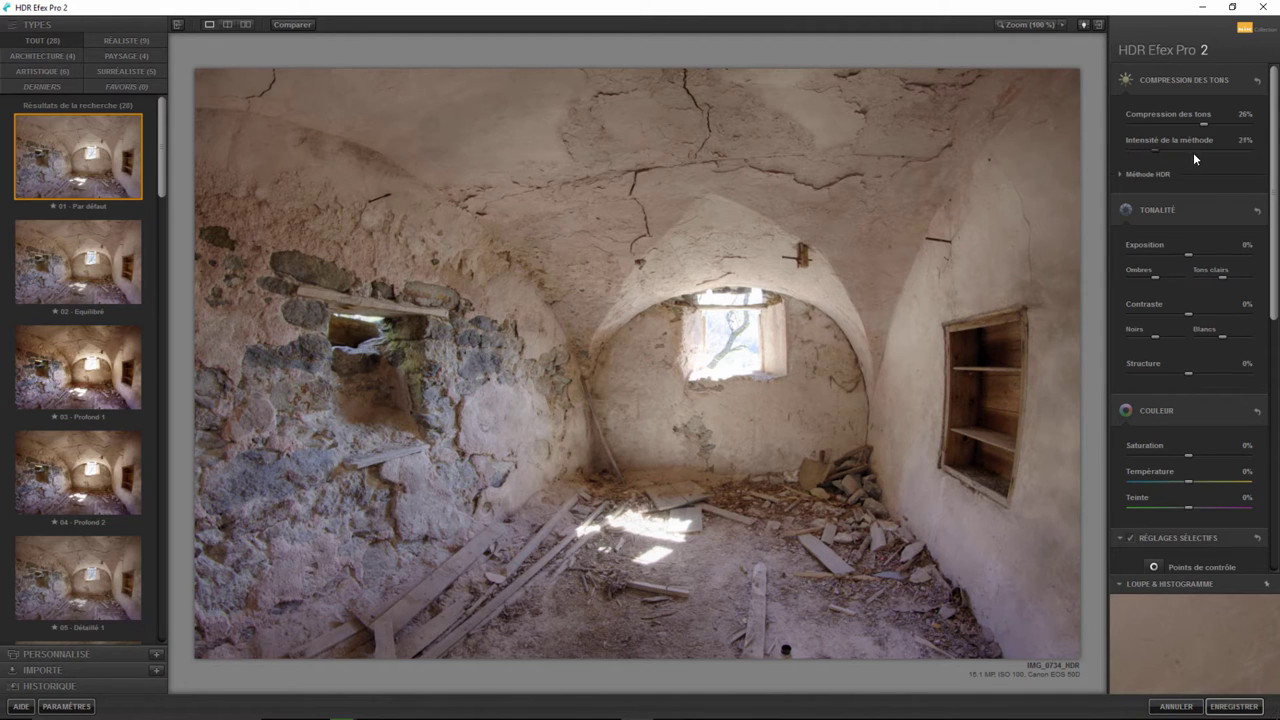
pyautogui.moveTo(1194, 150)
pyautogui.mouseDown()
pyautogui.moveTo(1272, 150)
pyautogui.moveTo(1178, 148)
pyautogui.mouseUp()
pyautogui.moveTo(1096, 151); pyautogui.dragTo(1205, 153)
pyautogui.click(1119, 174)
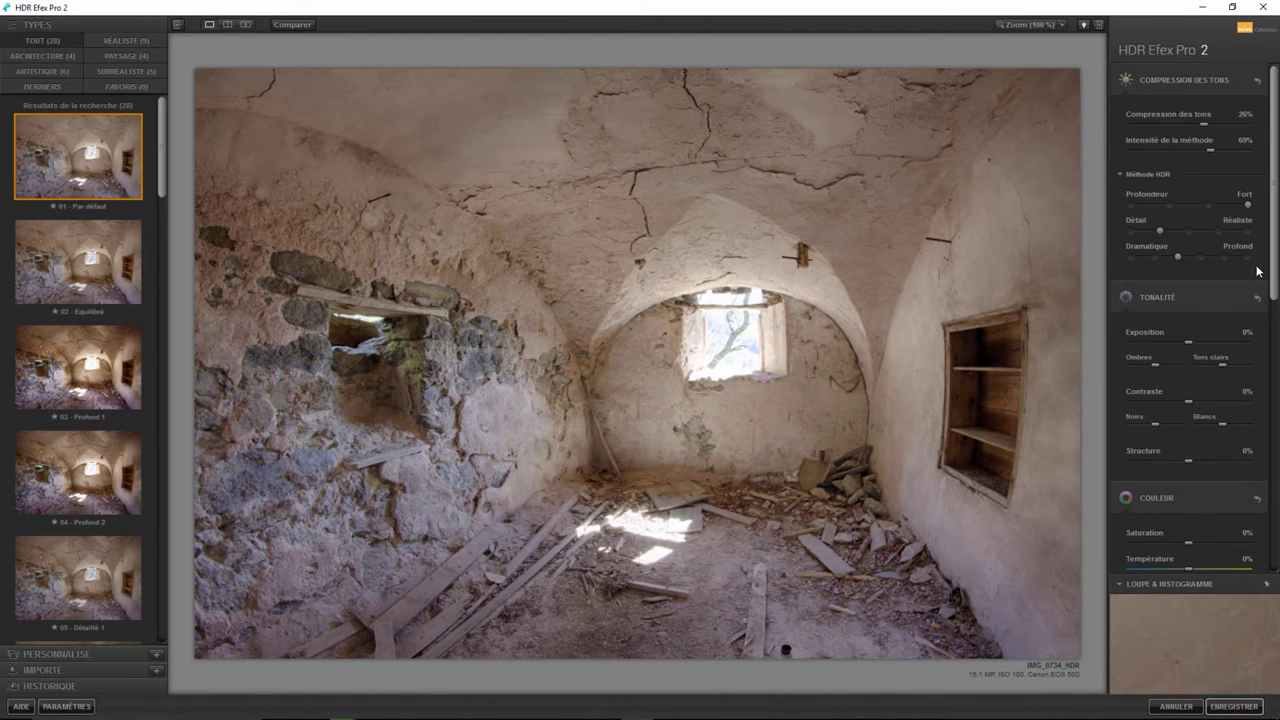
pyautogui.click(1246, 230)
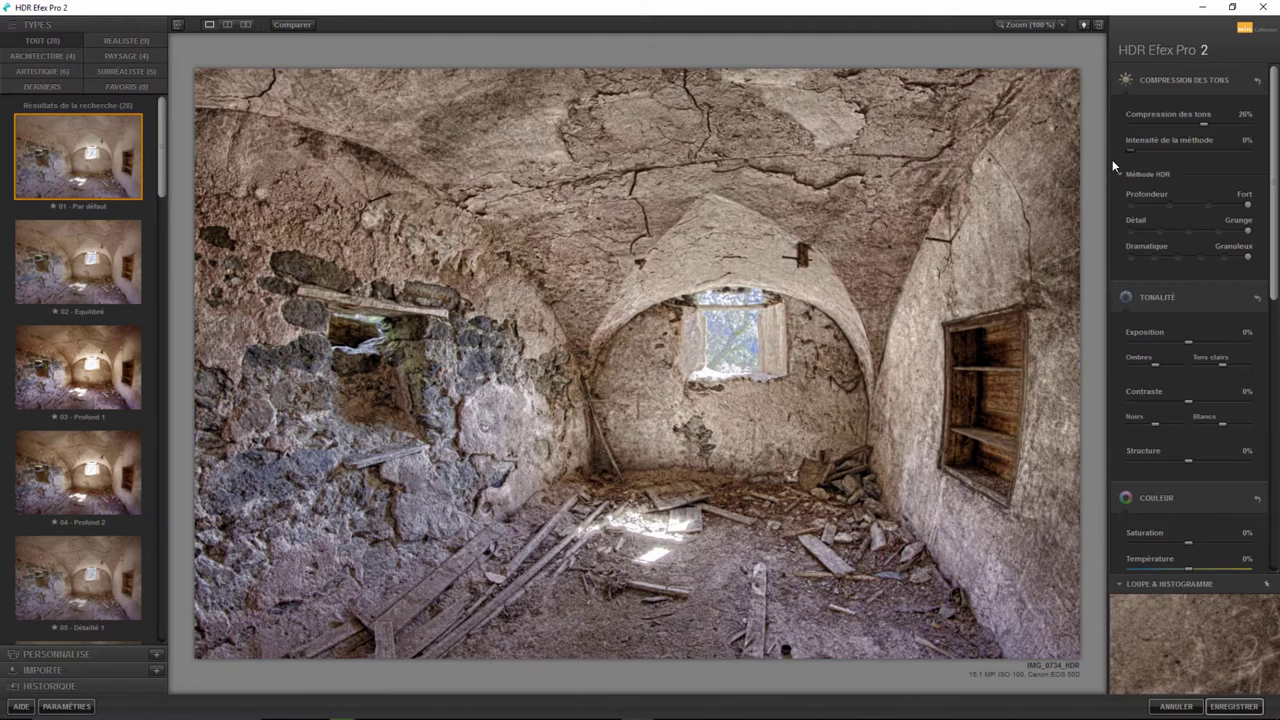
pyautogui.moveTo(1131, 151); pyautogui.dragTo(1216, 152)
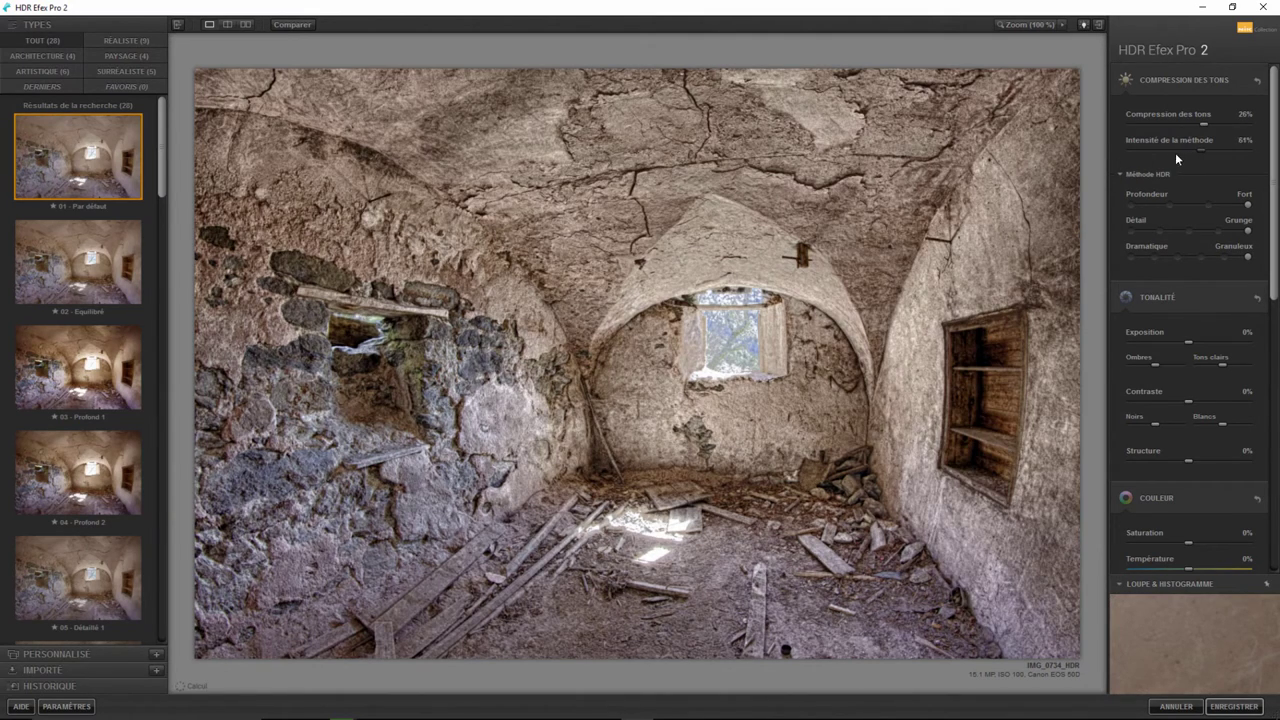
pyautogui.moveTo(1150, 153); pyautogui.dragTo(1178, 154)
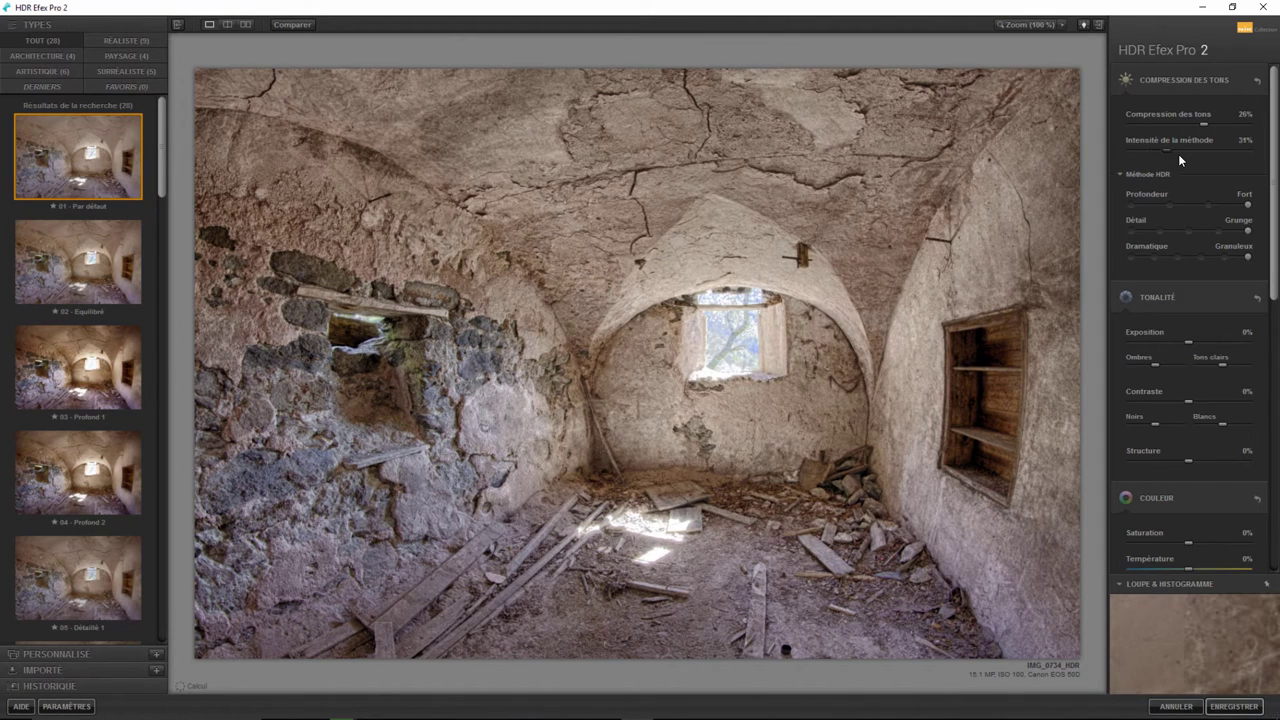
pyautogui.click(1190, 230)
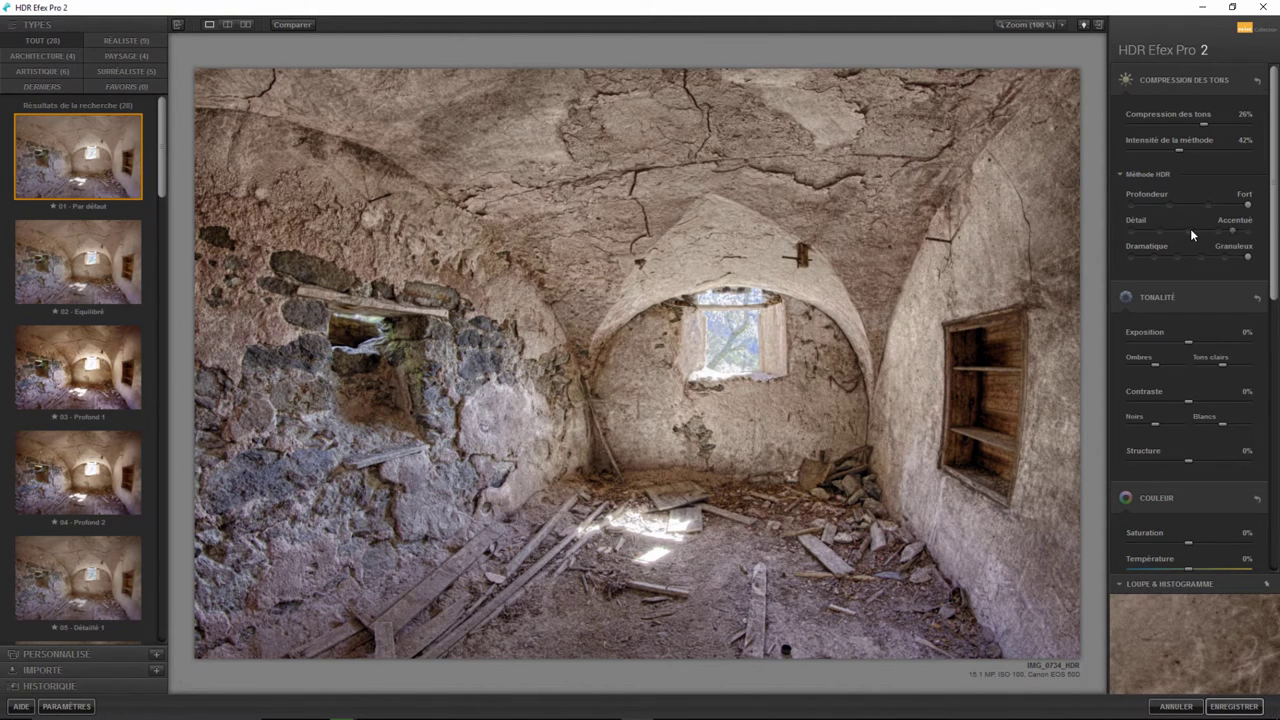
pyautogui.click(1179, 257)
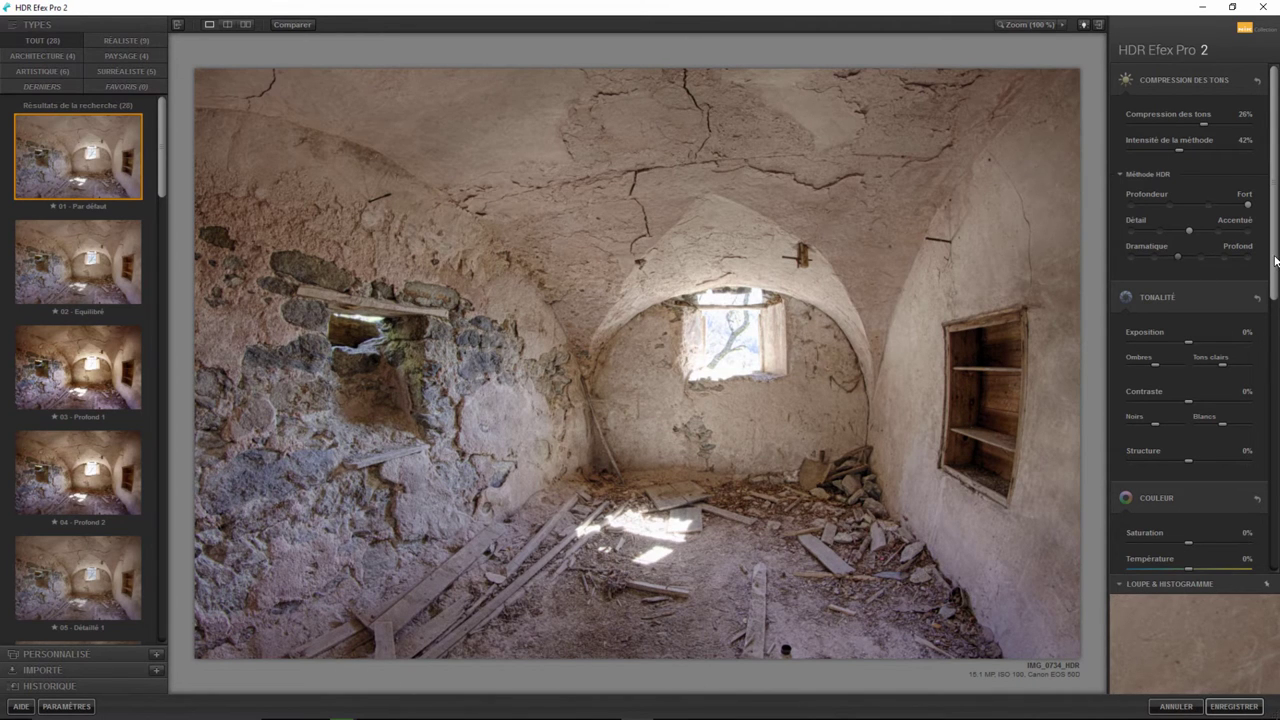
pyautogui.moveTo(1274, 262); pyautogui.dragTo(1274, 308)
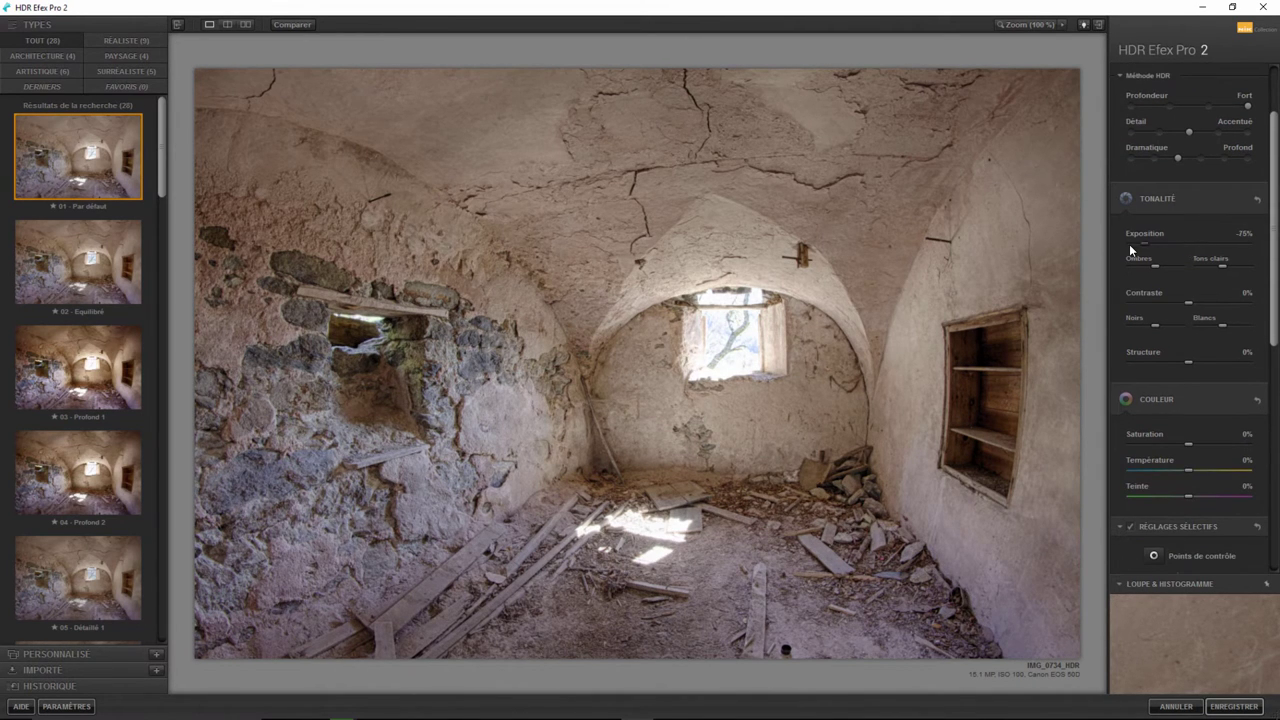
# Set Exposition to -5%, shadows to -100%, whites to 100% and Structure to 15%
pyautogui.moveTo(1129, 244); pyautogui.dragTo(1197, 247)
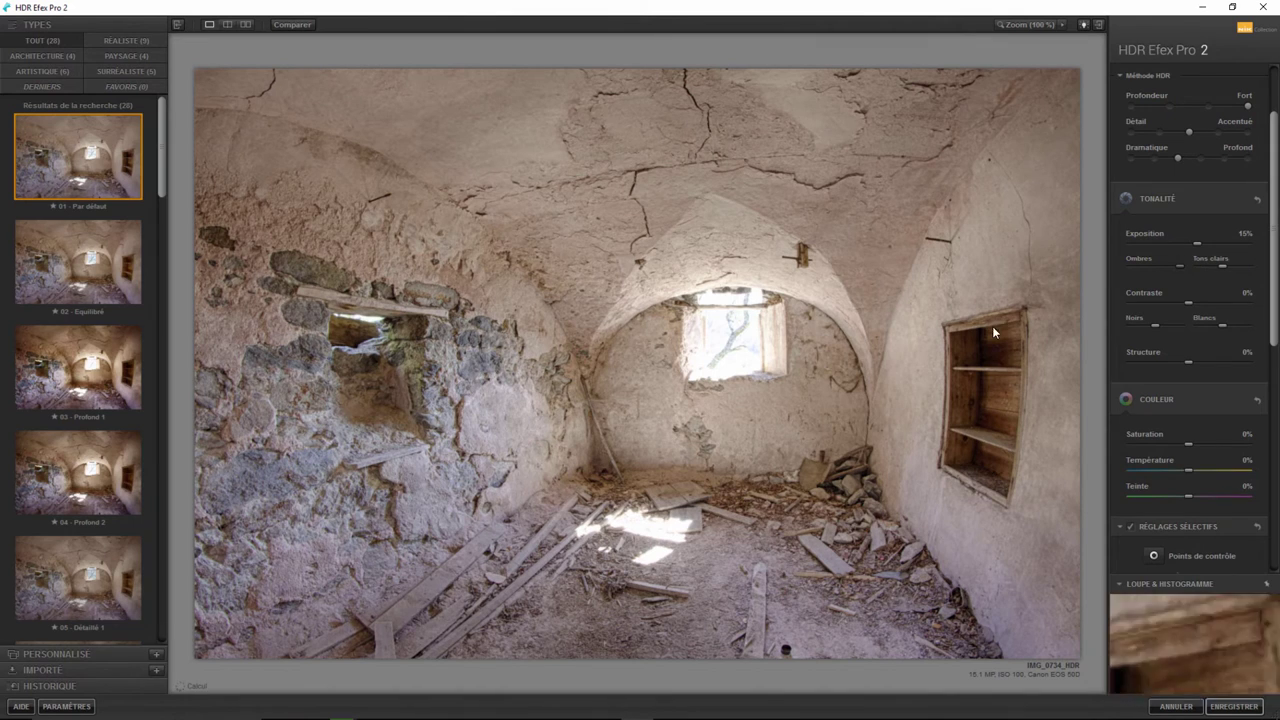
pyautogui.moveTo(1211, 265)
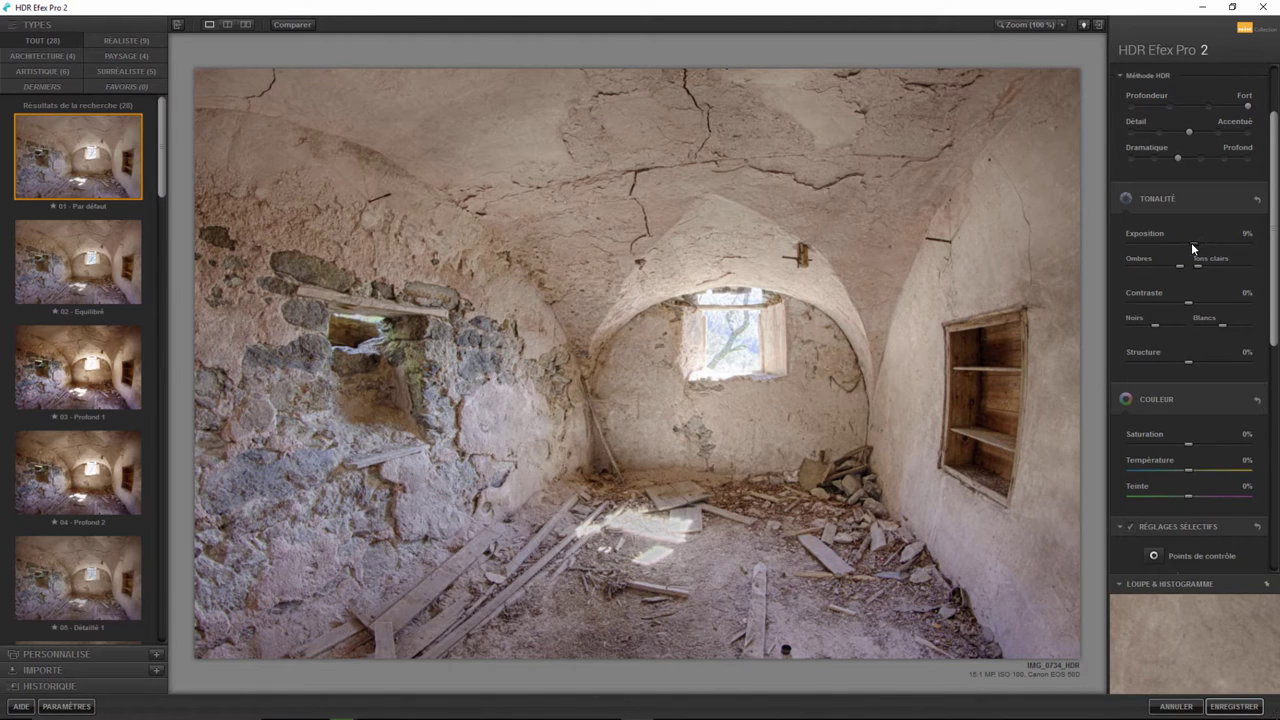
pyautogui.moveTo(1191, 242); pyautogui.dragTo(1176, 244)
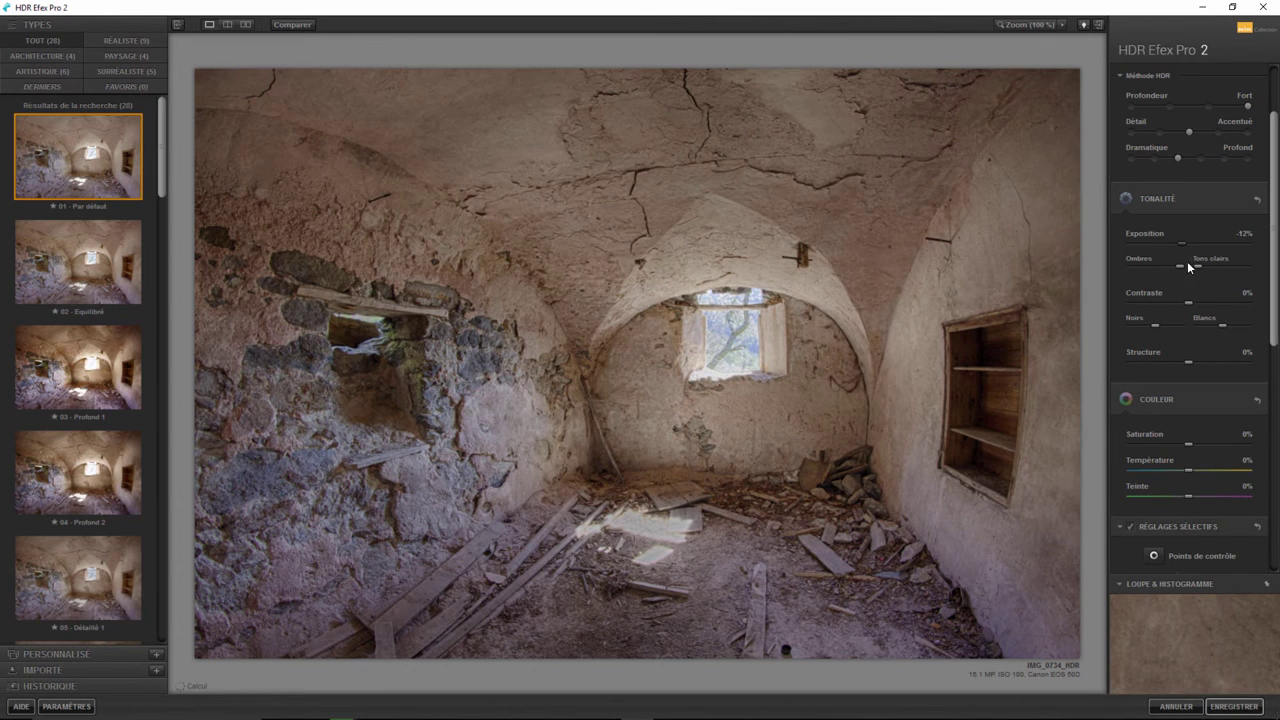
pyautogui.moveTo(1184, 266); pyautogui.dragTo(1098, 271)
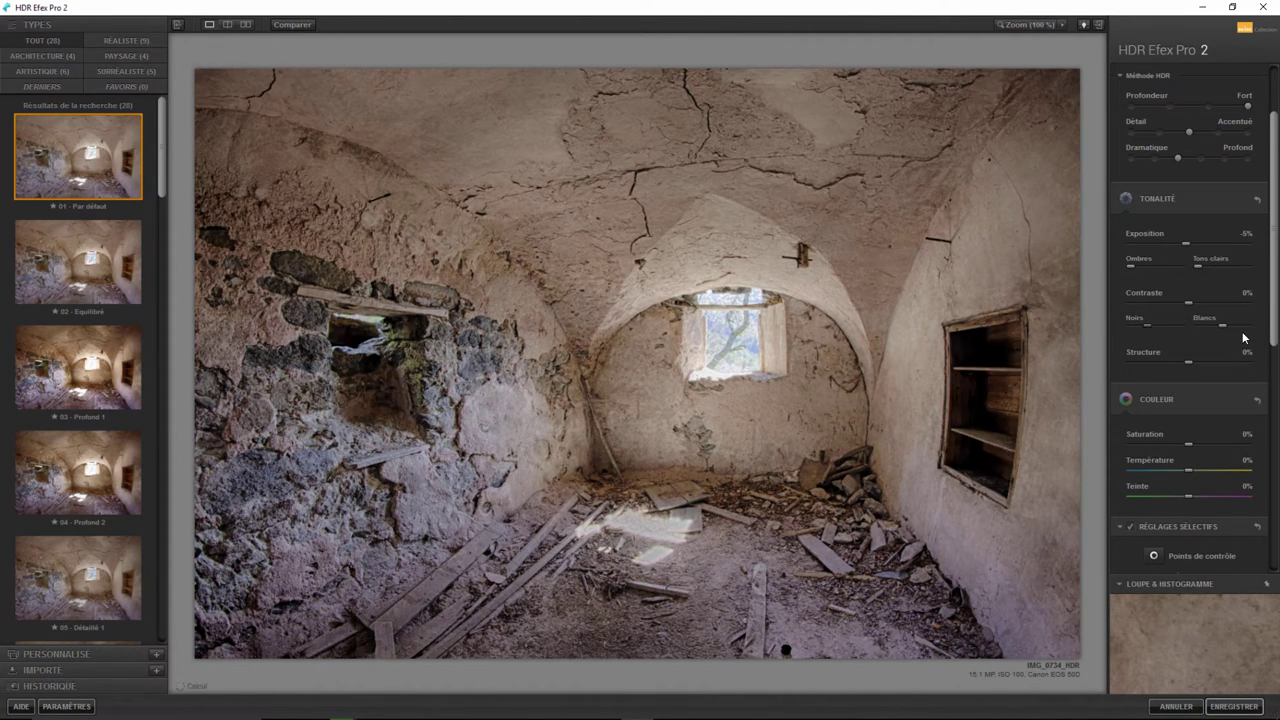
pyautogui.moveTo(1223, 324)
pyautogui.mouseDown()
pyautogui.moveTo(1271, 331)
pyautogui.moveTo(1239, 331)
pyautogui.mouseUp()
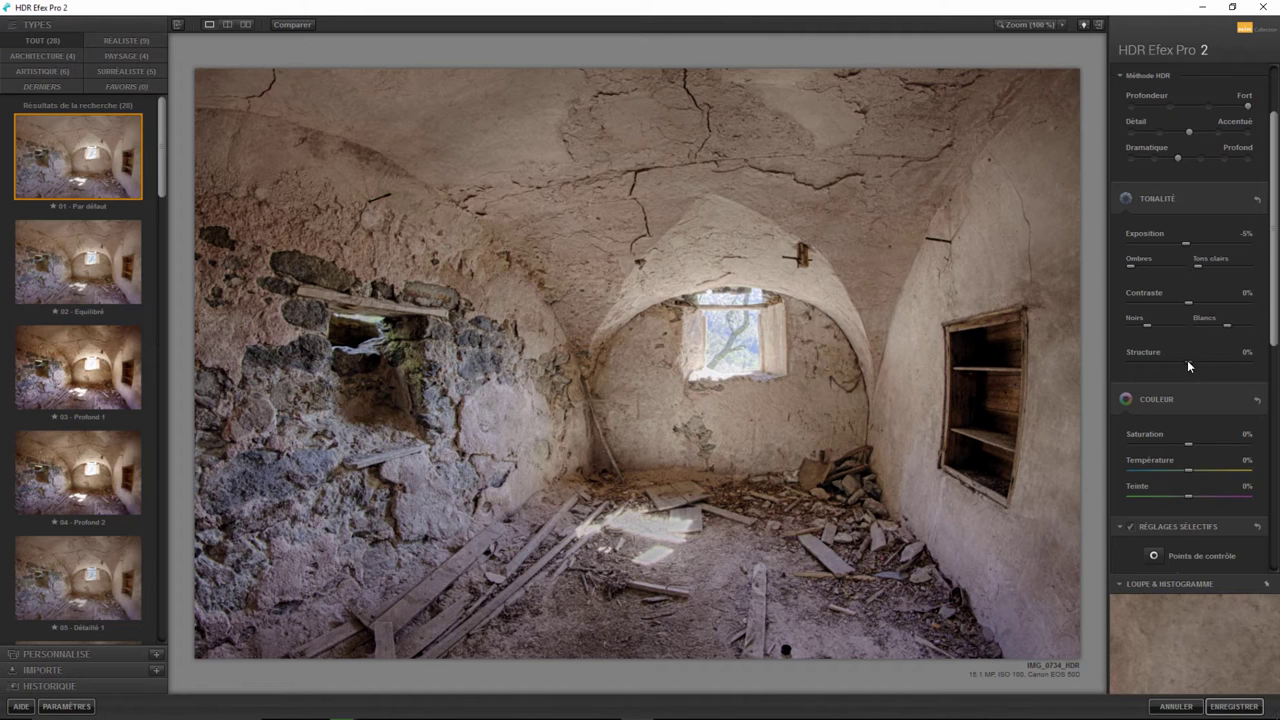
pyautogui.moveTo(1229, 362); pyautogui.dragTo(1273, 367)
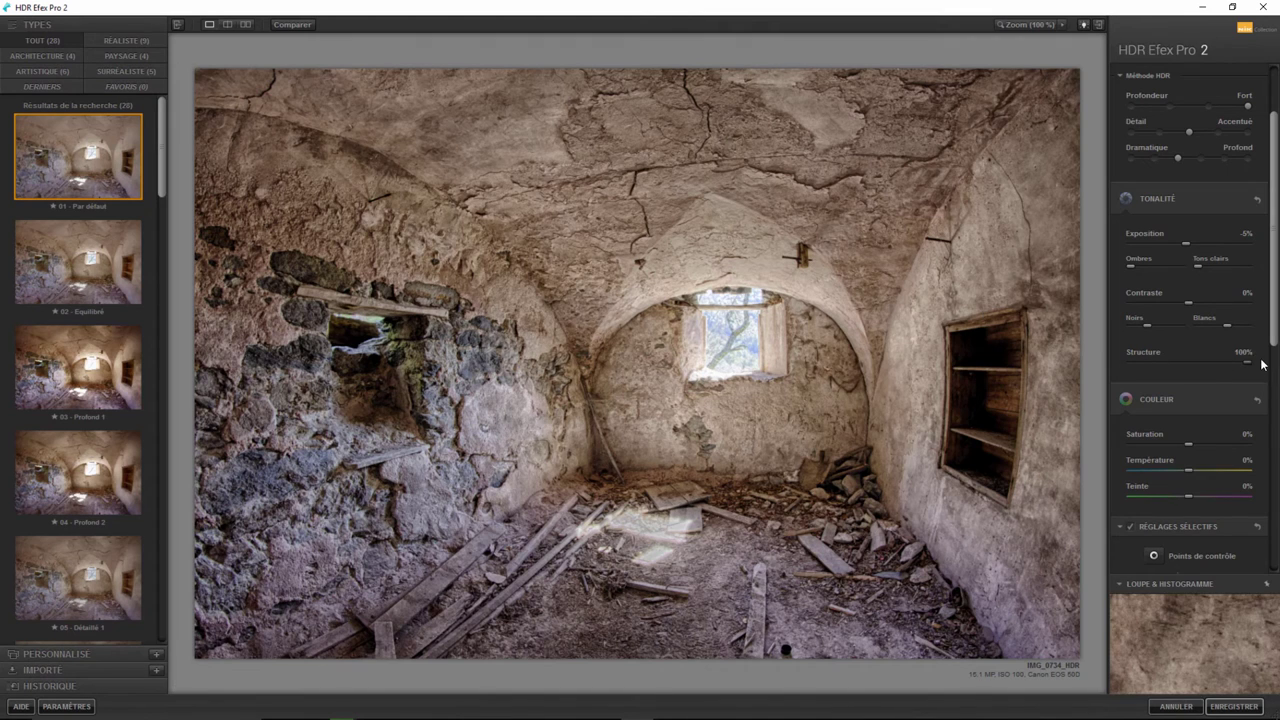
pyautogui.moveTo(1211, 363); pyautogui.dragTo(1200, 363)
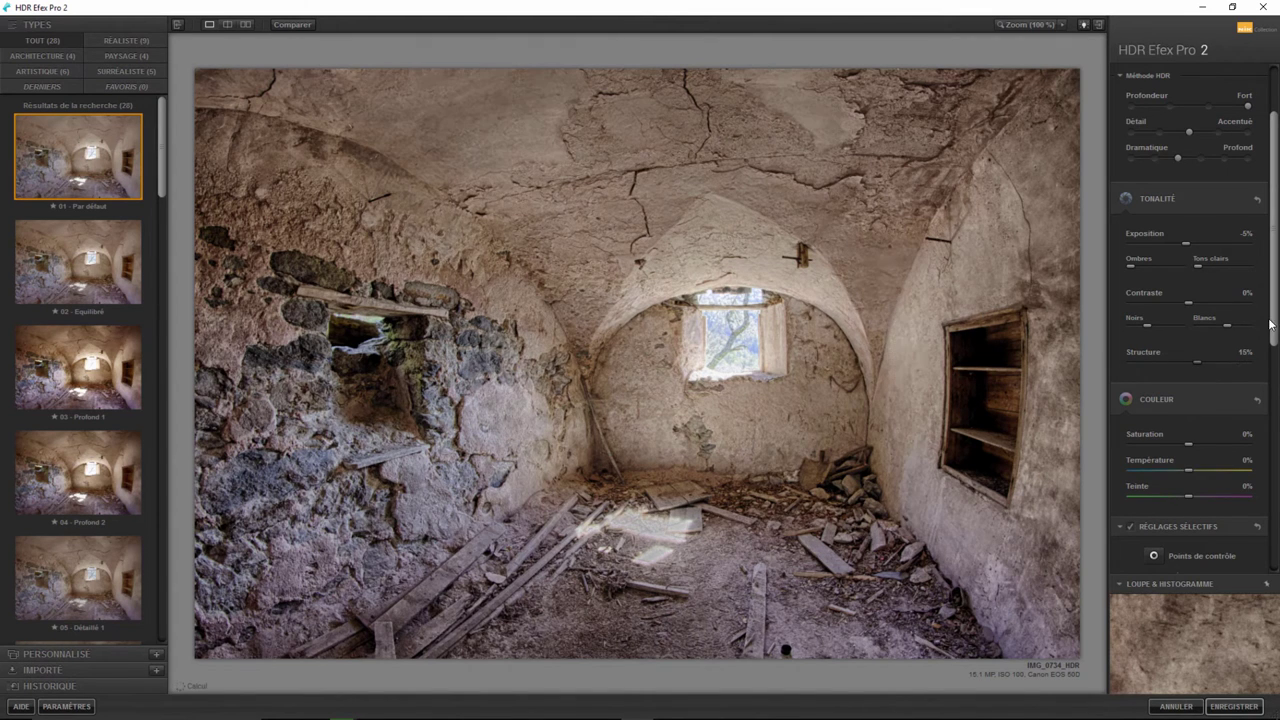
pyautogui.moveTo(1274, 319); pyautogui.dragTo(1275, 388)
pyautogui.scroll(-2, 1275, 388)
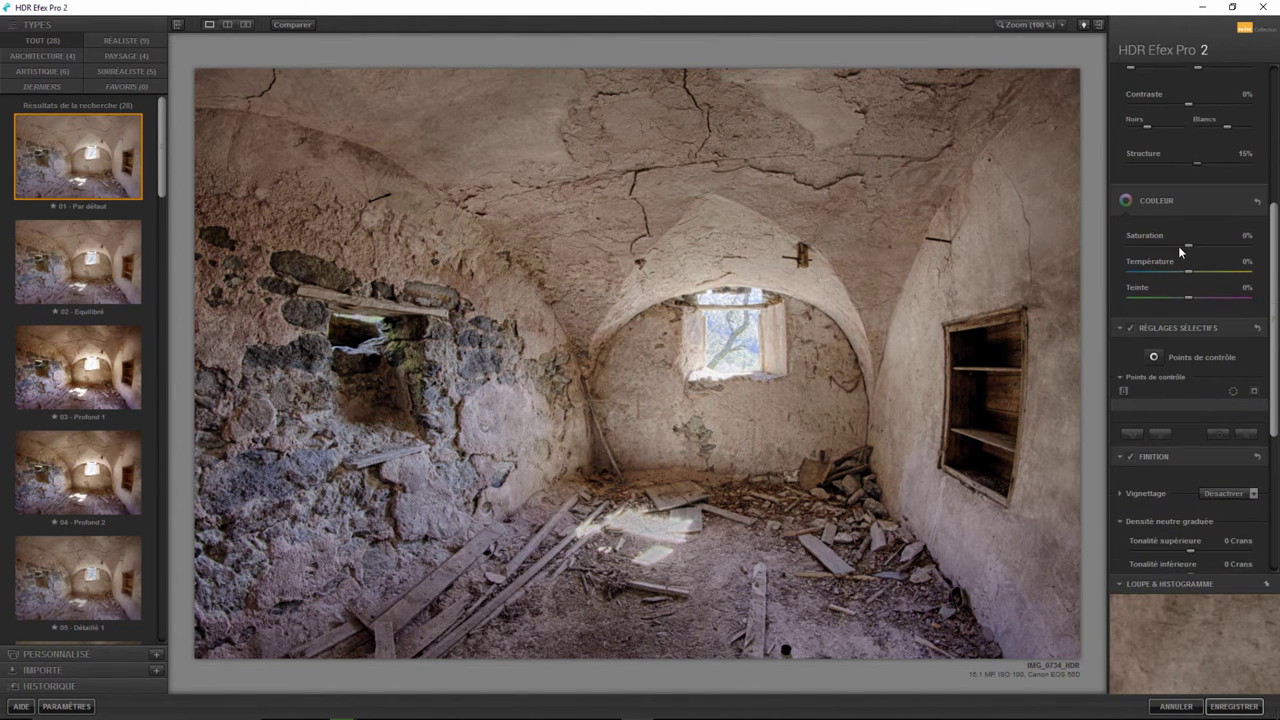
pyautogui.moveTo(1189, 244)
pyautogui.mouseDown()
pyautogui.moveTo(1268, 255)
pyautogui.moveTo(1187, 255)
pyautogui.mouseUp()
pyautogui.doubleClick(1133, 244)
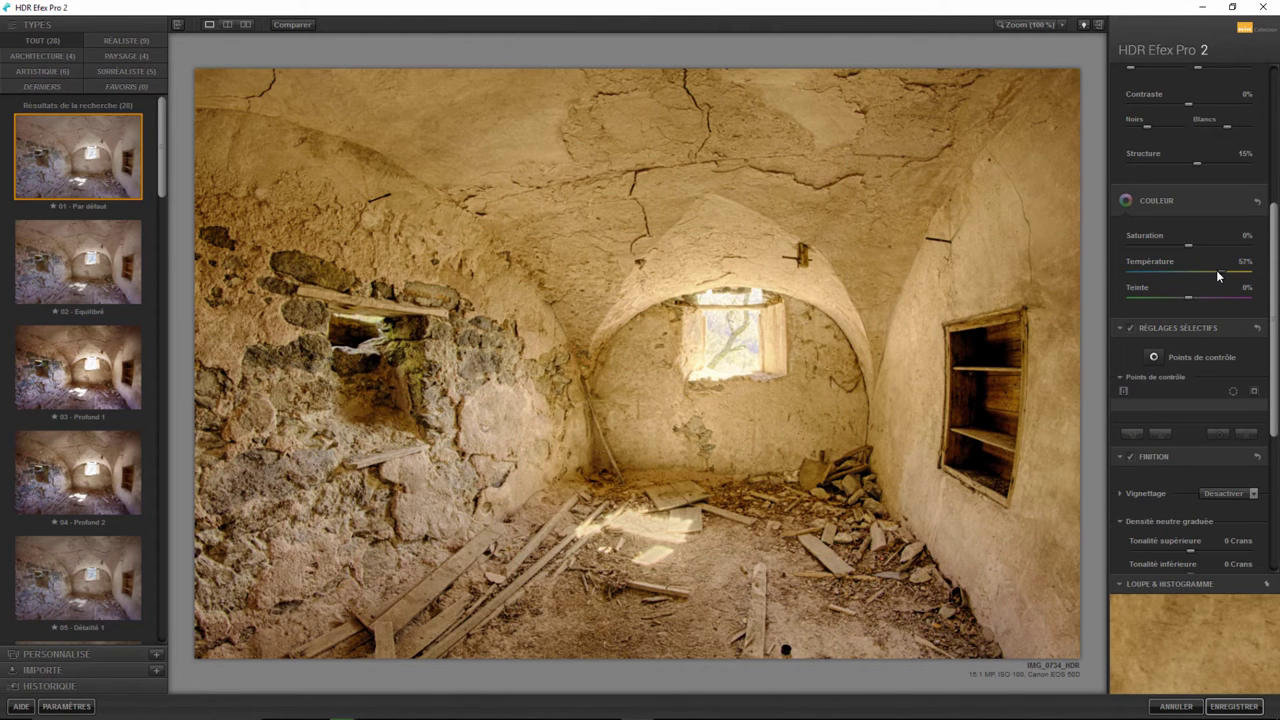
pyautogui.moveTo(1216, 270); pyautogui.dragTo(1155, 274)
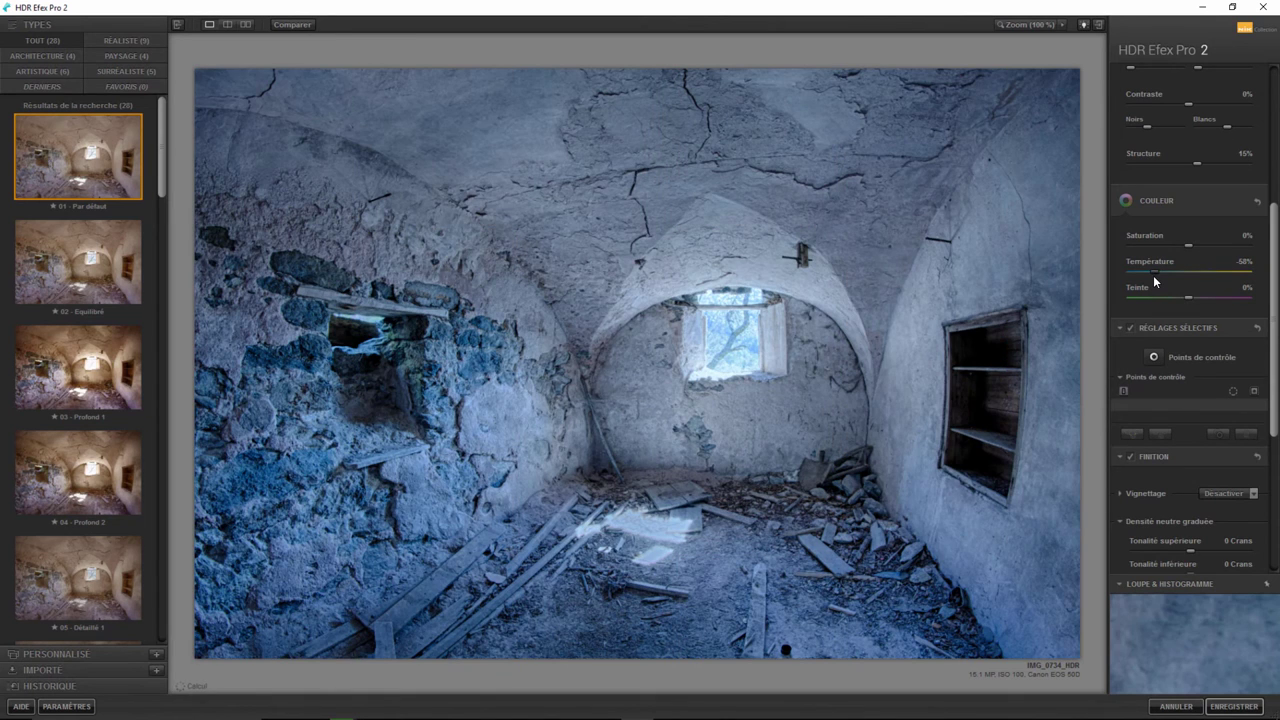
pyautogui.moveTo(1181, 275)
pyautogui.mouseDown()
pyautogui.moveTo(1142, 298)
pyautogui.moveTo(1186, 298)
pyautogui.mouseUp()
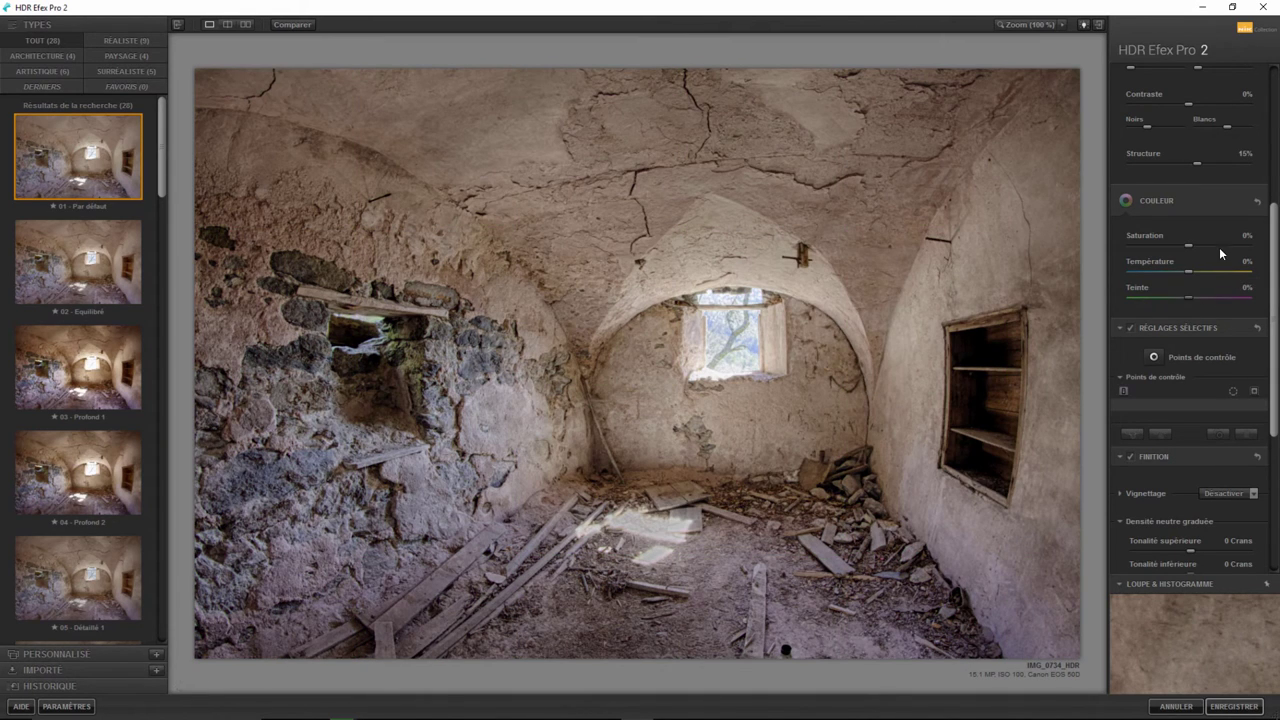
# Place a control point on the shelf niche, brighten it and raise its method strength to 100%
pyautogui.click(1155, 357)
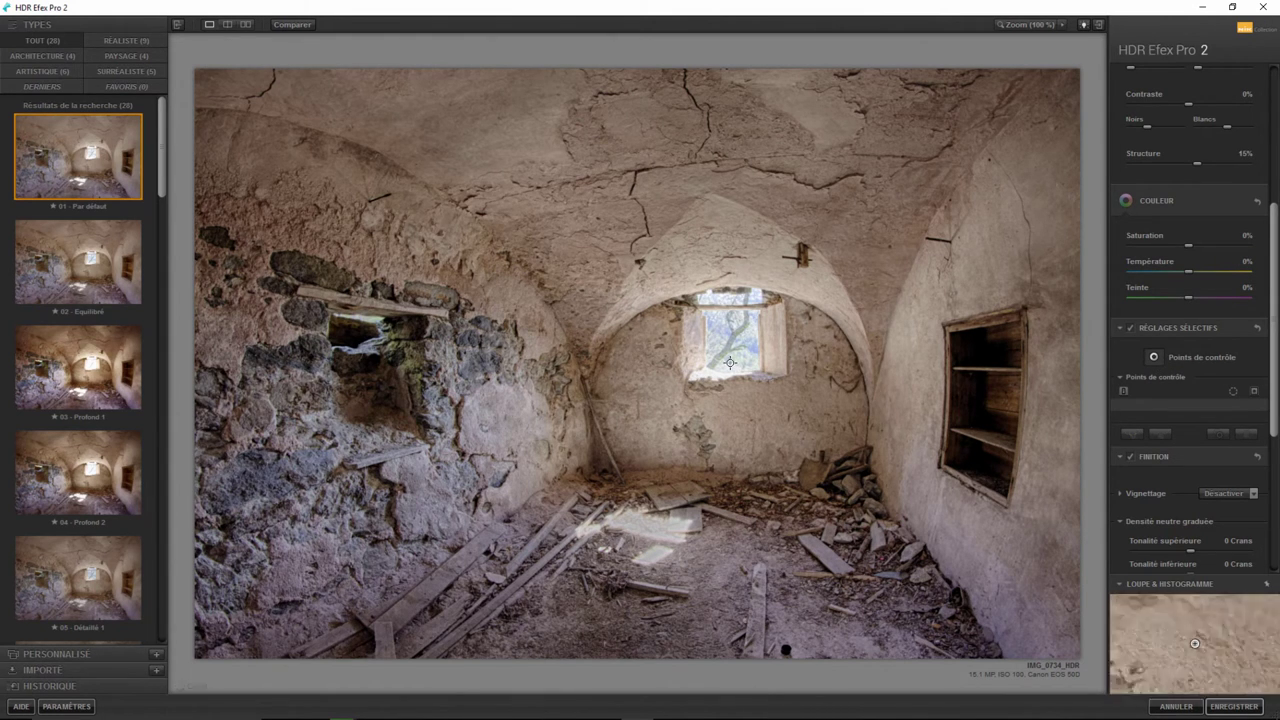
pyautogui.click(991, 405)
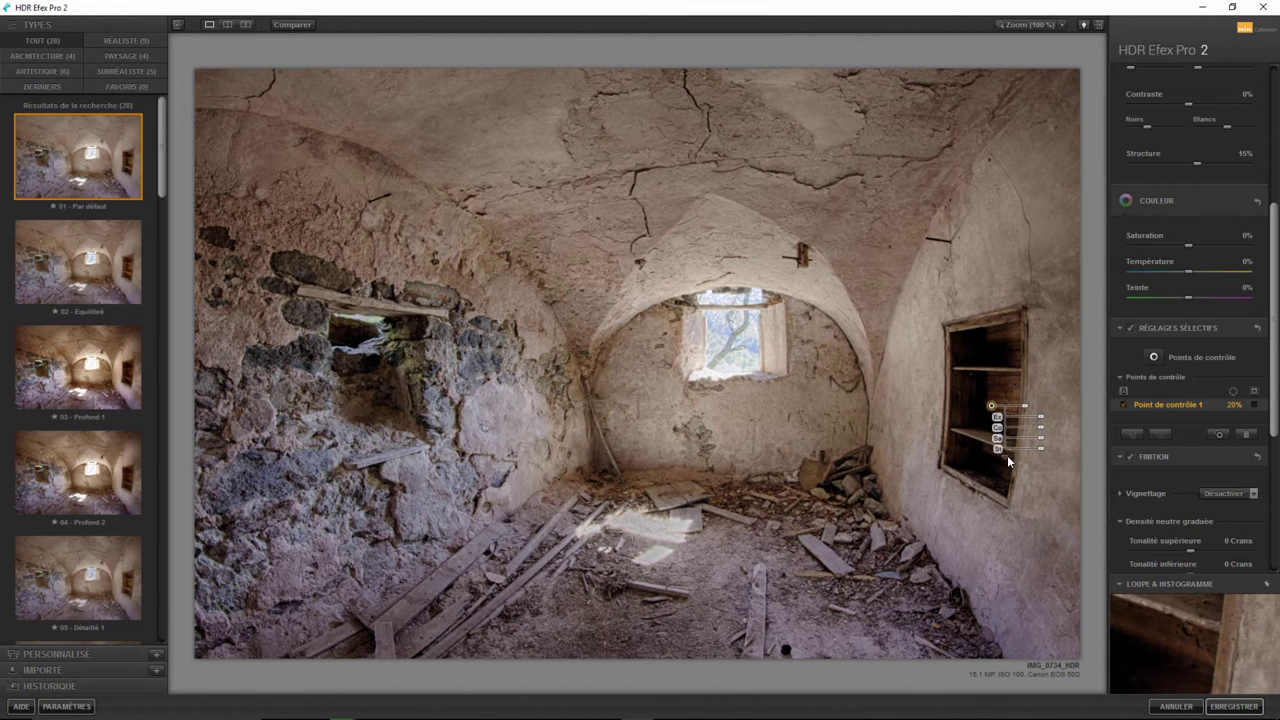
pyautogui.click(1005, 456)
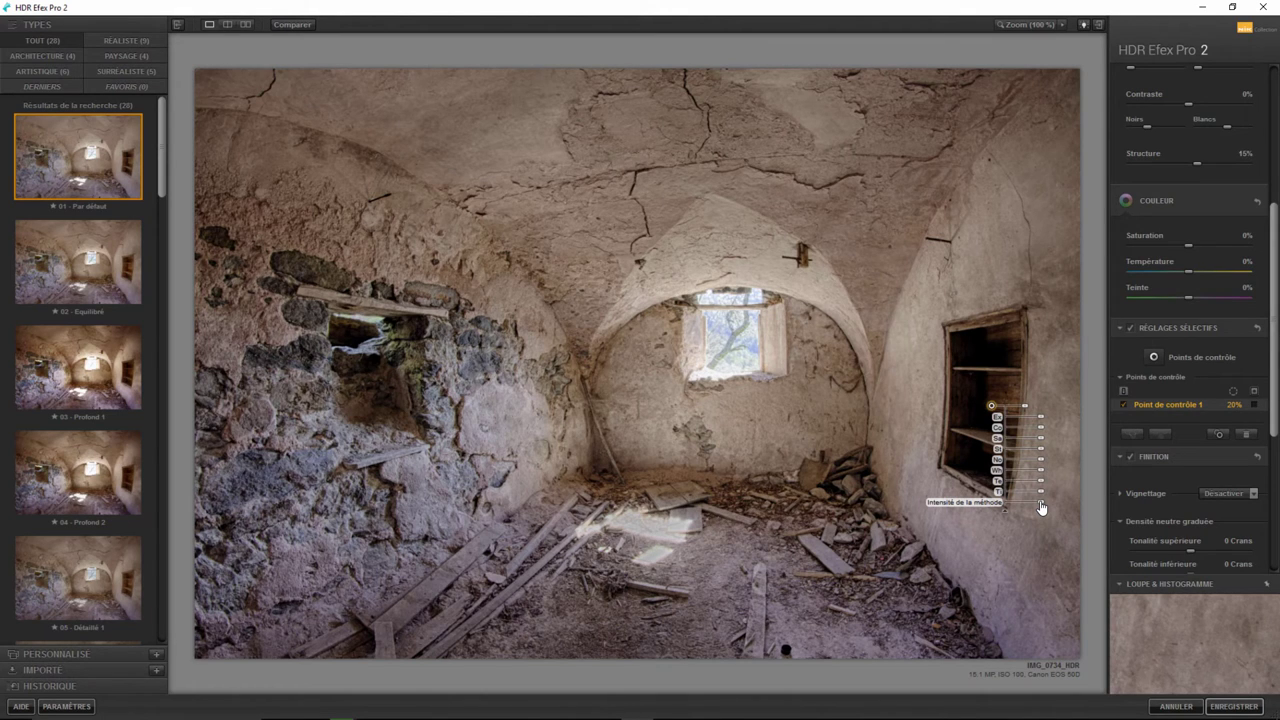
pyautogui.moveTo(1025, 416); pyautogui.dragTo(1057, 430)
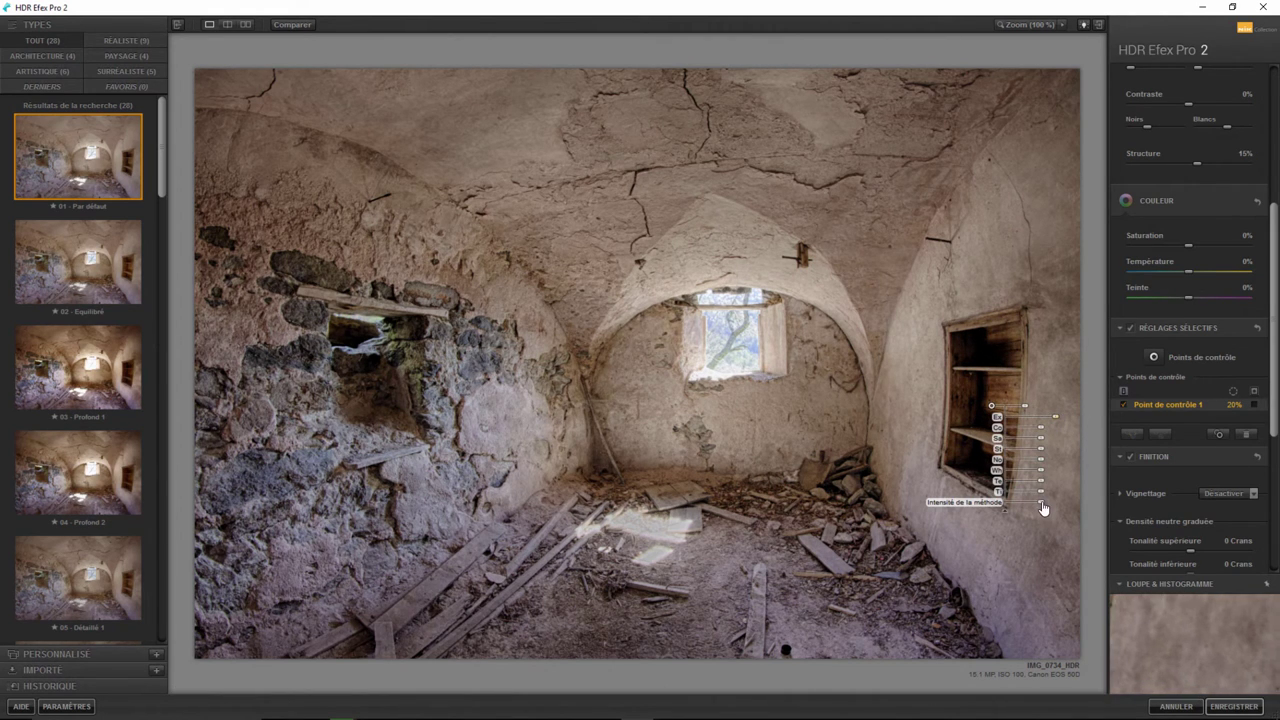
pyautogui.moveTo(1043, 508)
pyautogui.mouseDown()
pyautogui.moveTo(1082, 504)
pyautogui.moveTo(1003, 509)
pyautogui.moveTo(1087, 505)
pyautogui.mouseUp()
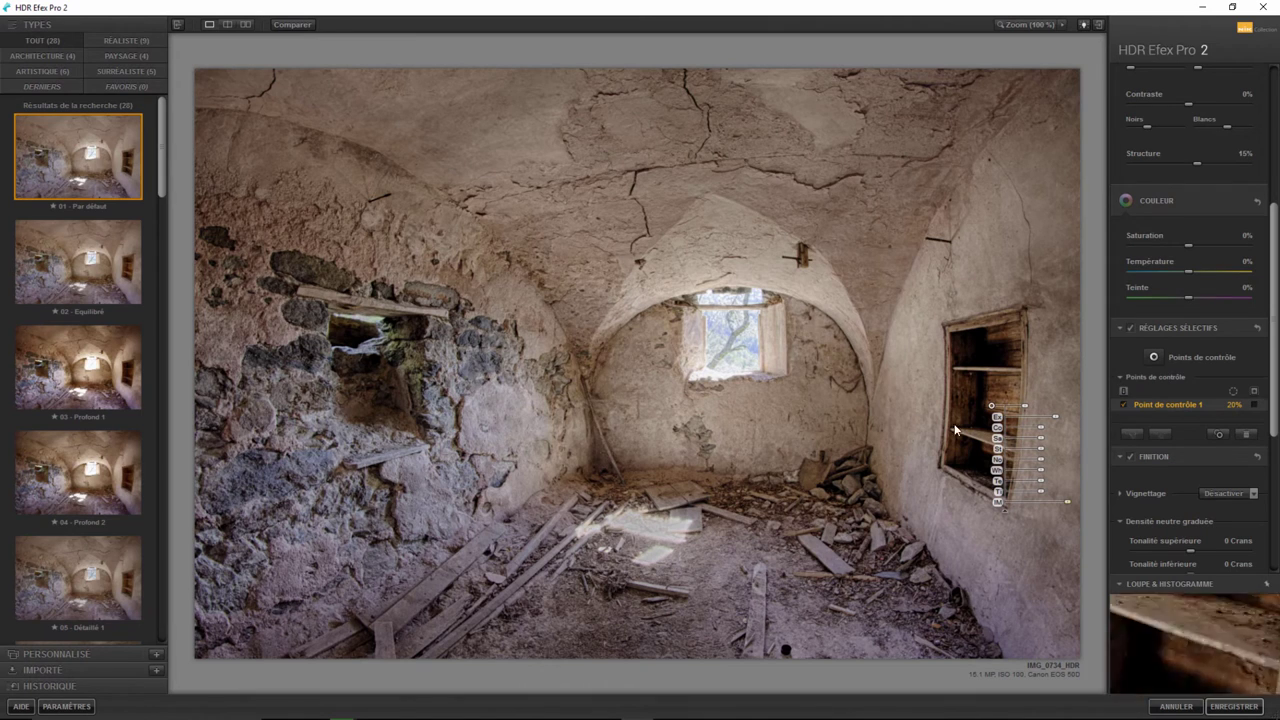
pyautogui.click(1155, 358)
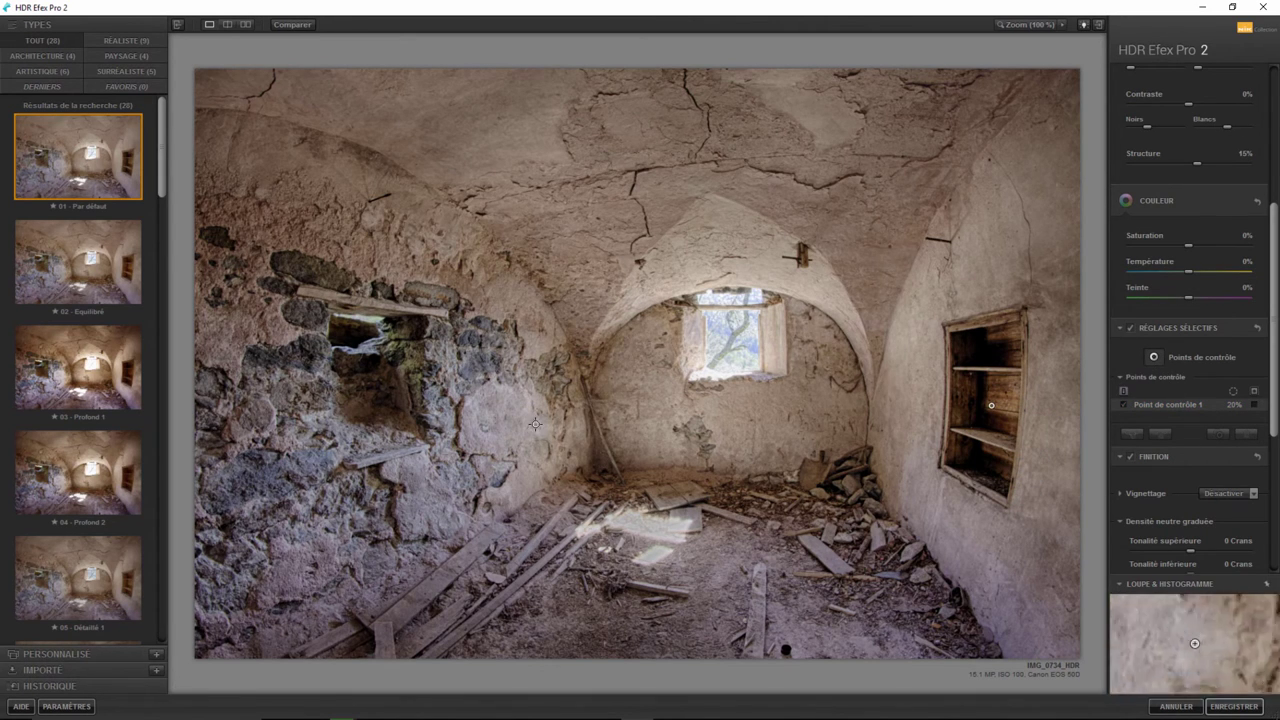
# Place a second control point on the left stone wall, desaturate it, and compare mask and effect
pyautogui.click(472, 374)
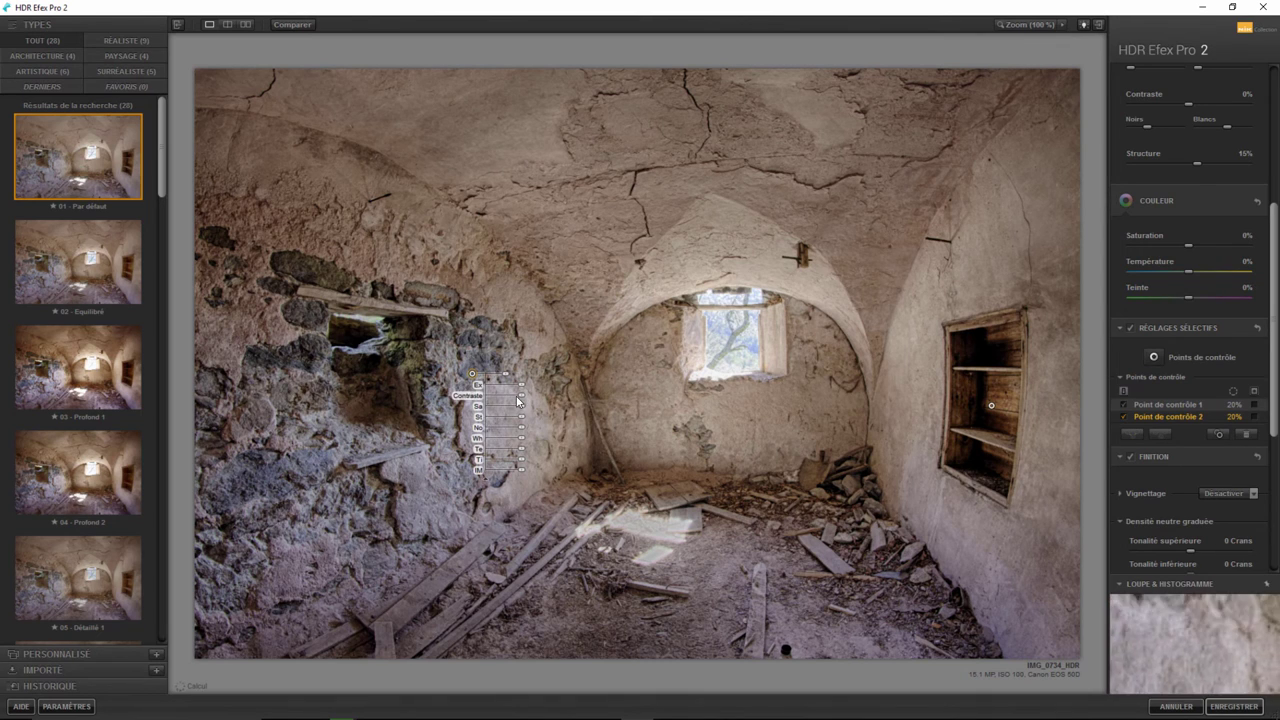
pyautogui.moveTo(520, 408)
pyautogui.mouseDown()
pyautogui.moveTo(498, 411)
pyautogui.moveTo(588, 426)
pyautogui.mouseUp()
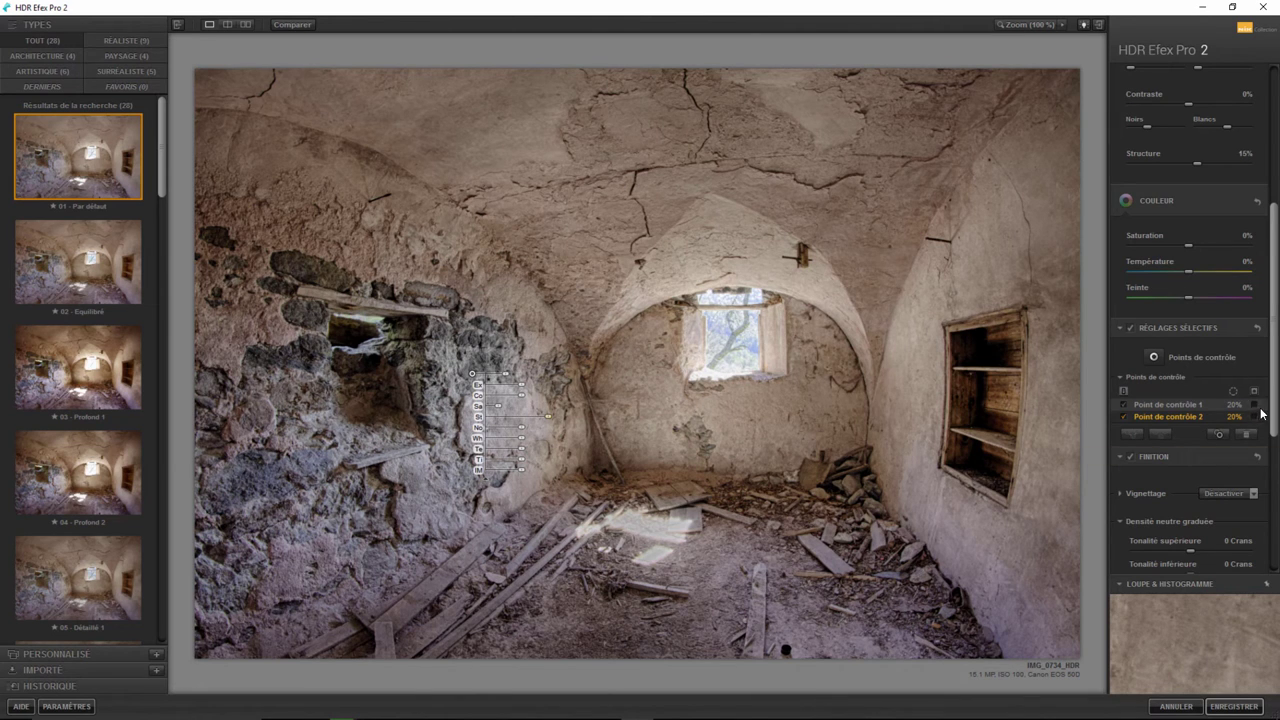
pyautogui.click(1254, 406)
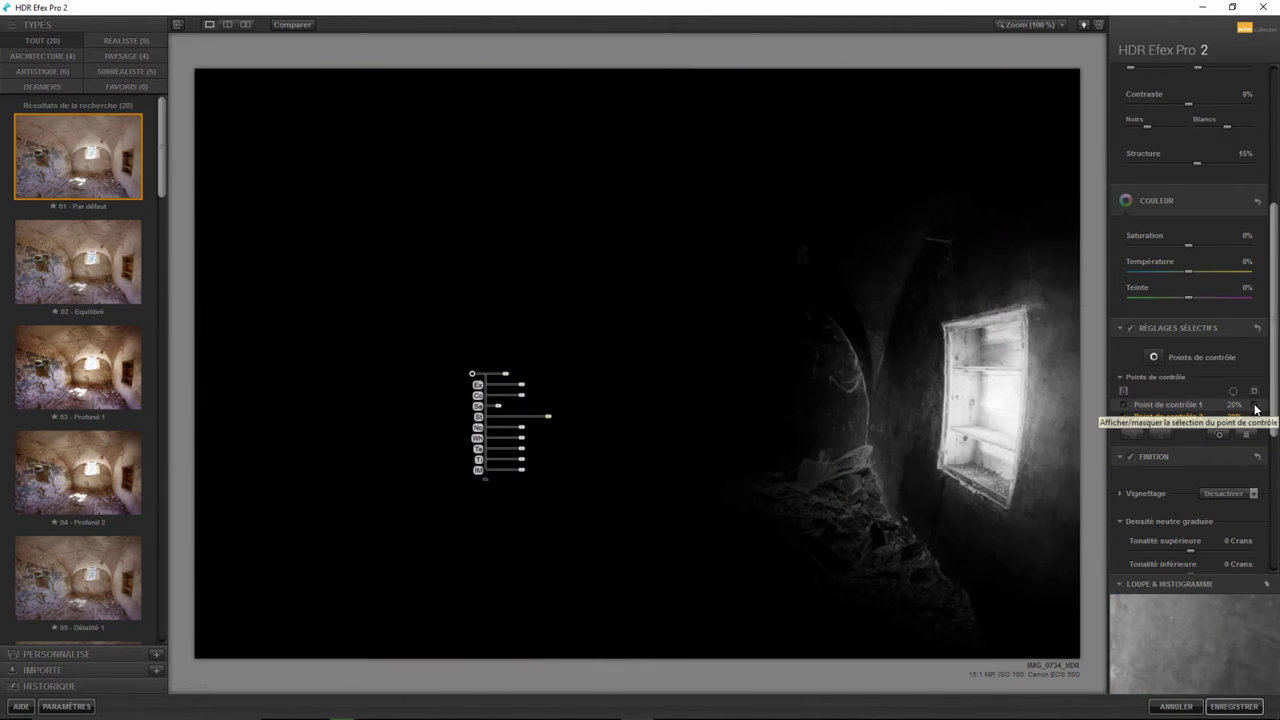
pyautogui.click(1228, 414)
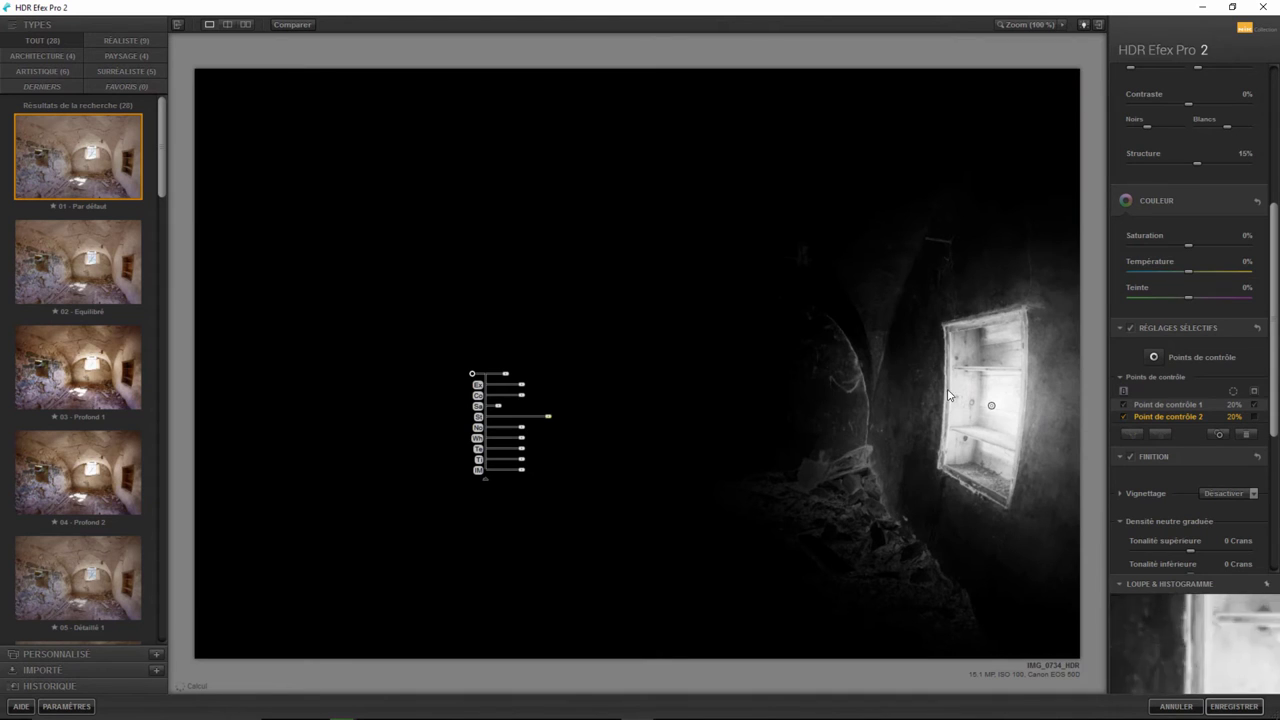
pyautogui.click(1254, 406)
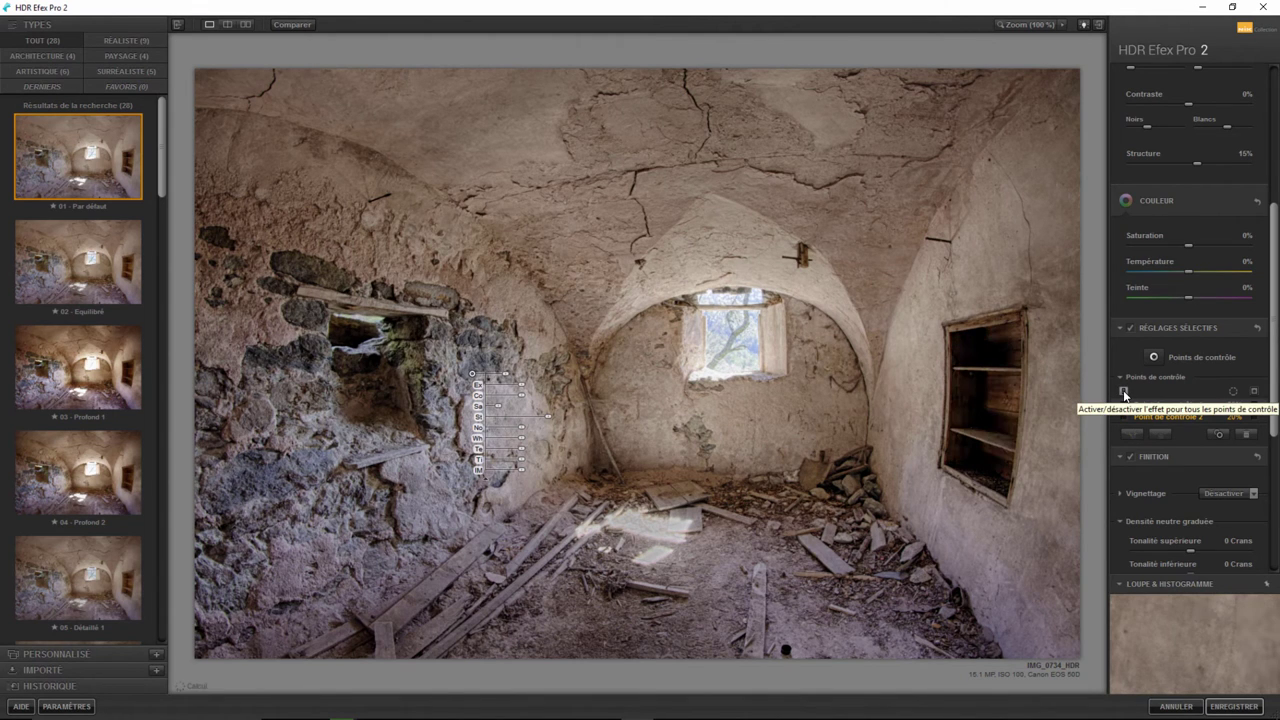
pyautogui.click(1124, 404)
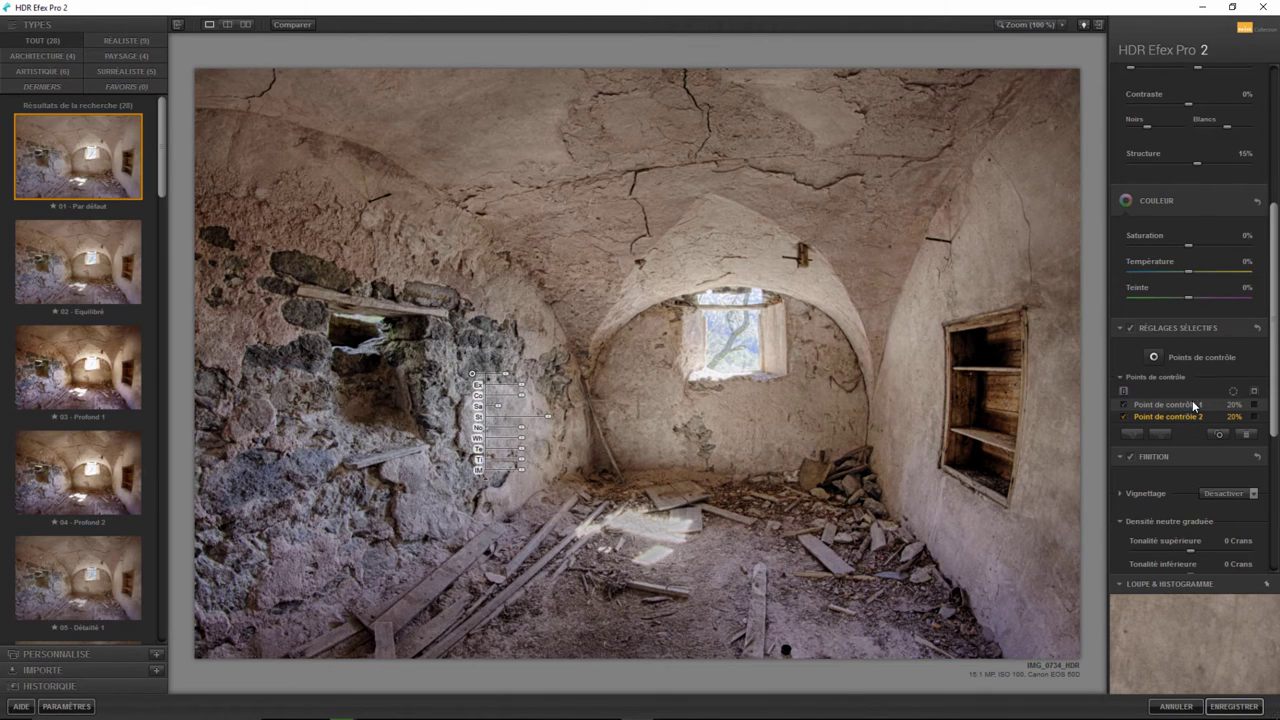
# Preview the Cadre noir 1 and Objectif 3 vignette presets, settling on Objectif 3
pyautogui.moveTo(1274, 356); pyautogui.dragTo(1274, 403)
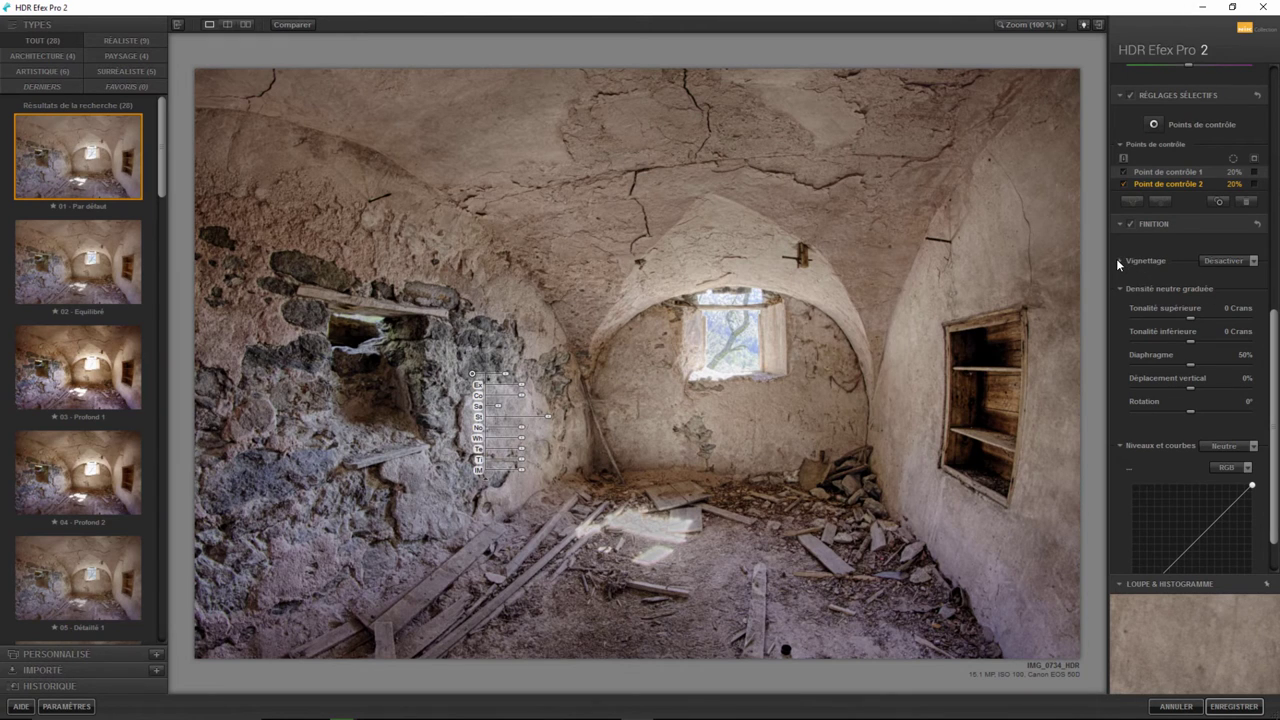
pyautogui.click(1118, 262)
pyautogui.click(1252, 262)
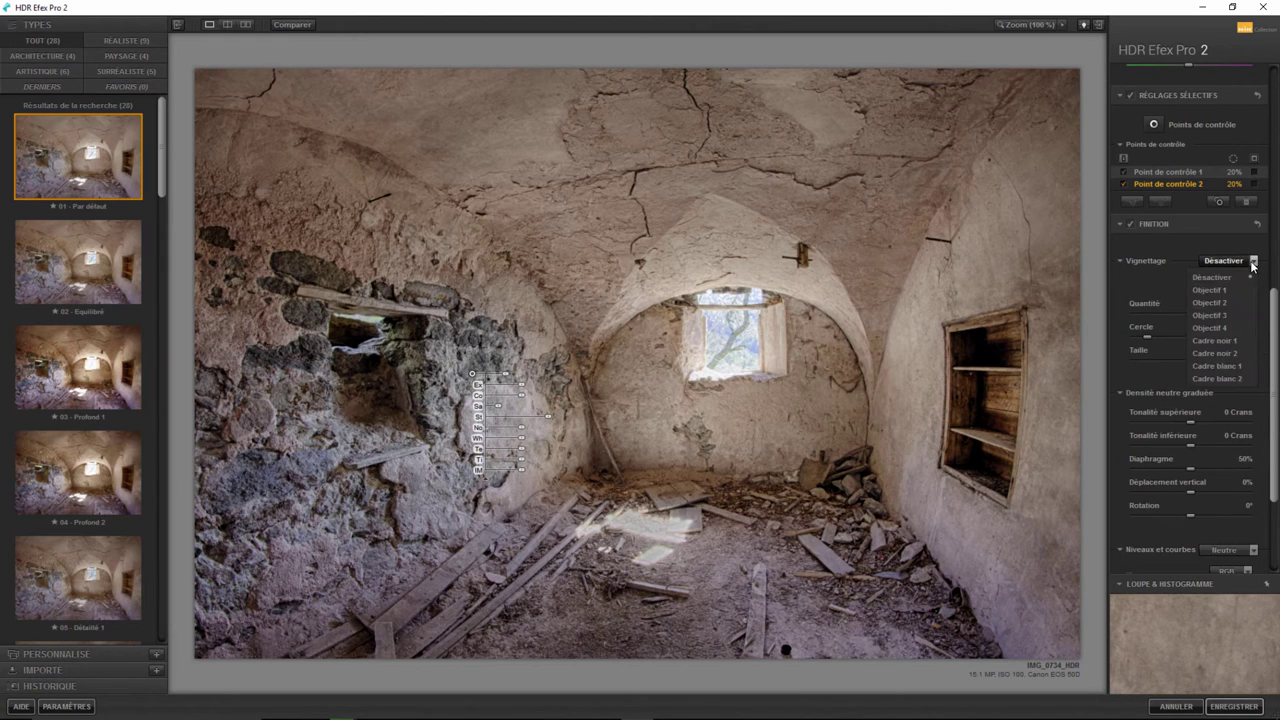
pyautogui.click(1215, 340)
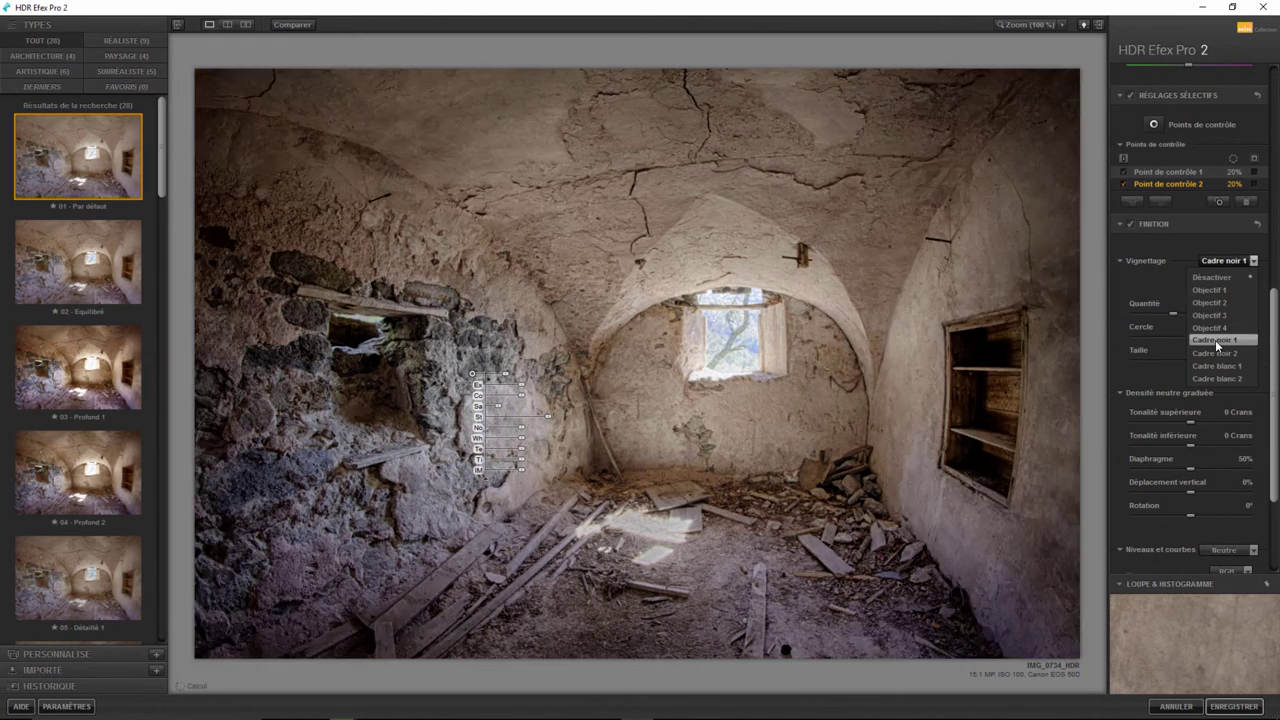
pyautogui.click(1211, 314)
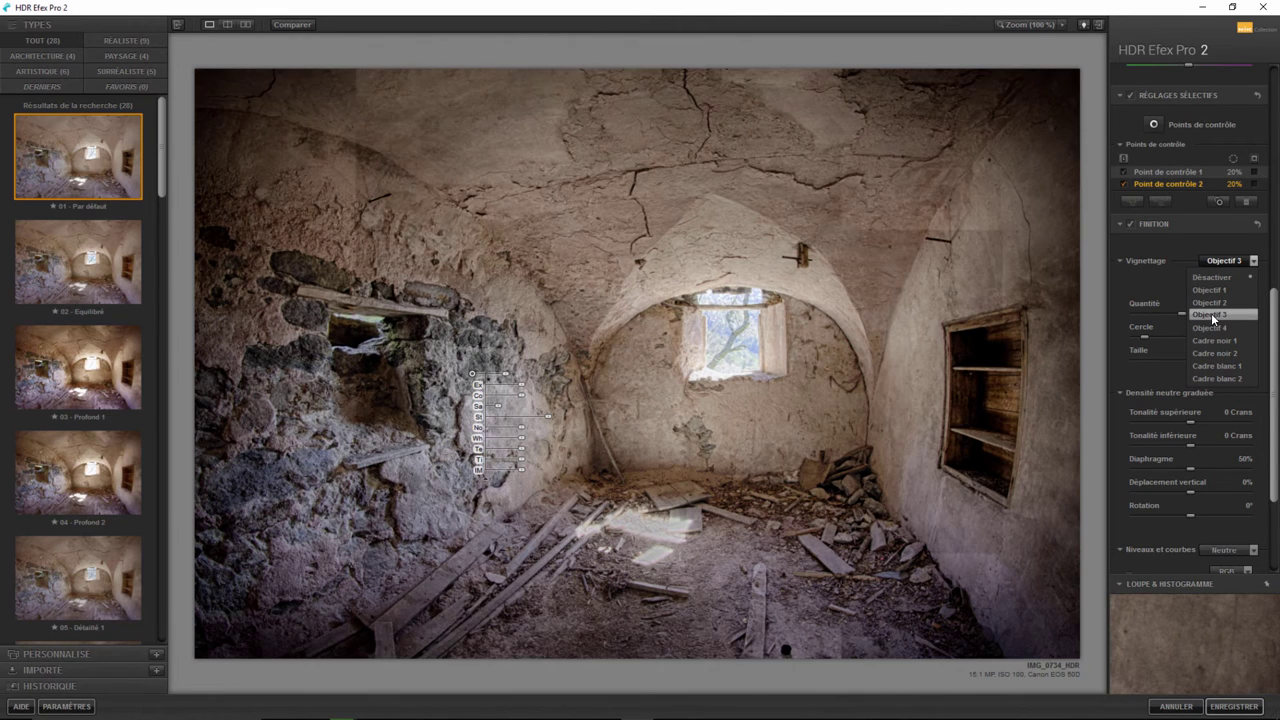
pyautogui.click(1211, 314)
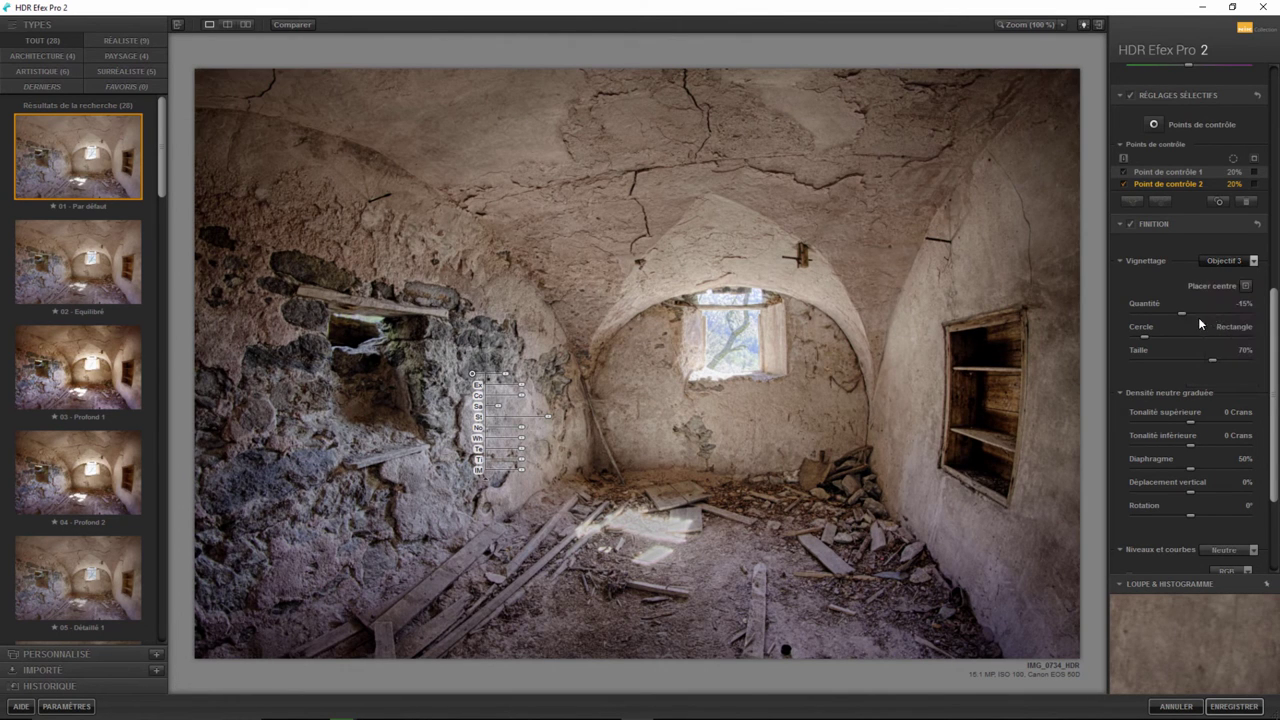
# Tweak the vignette amount to -76%, shape, size and centre, then set Vignettage to Désactiver
pyautogui.moveTo(1185, 313); pyautogui.dragTo(1147, 312)
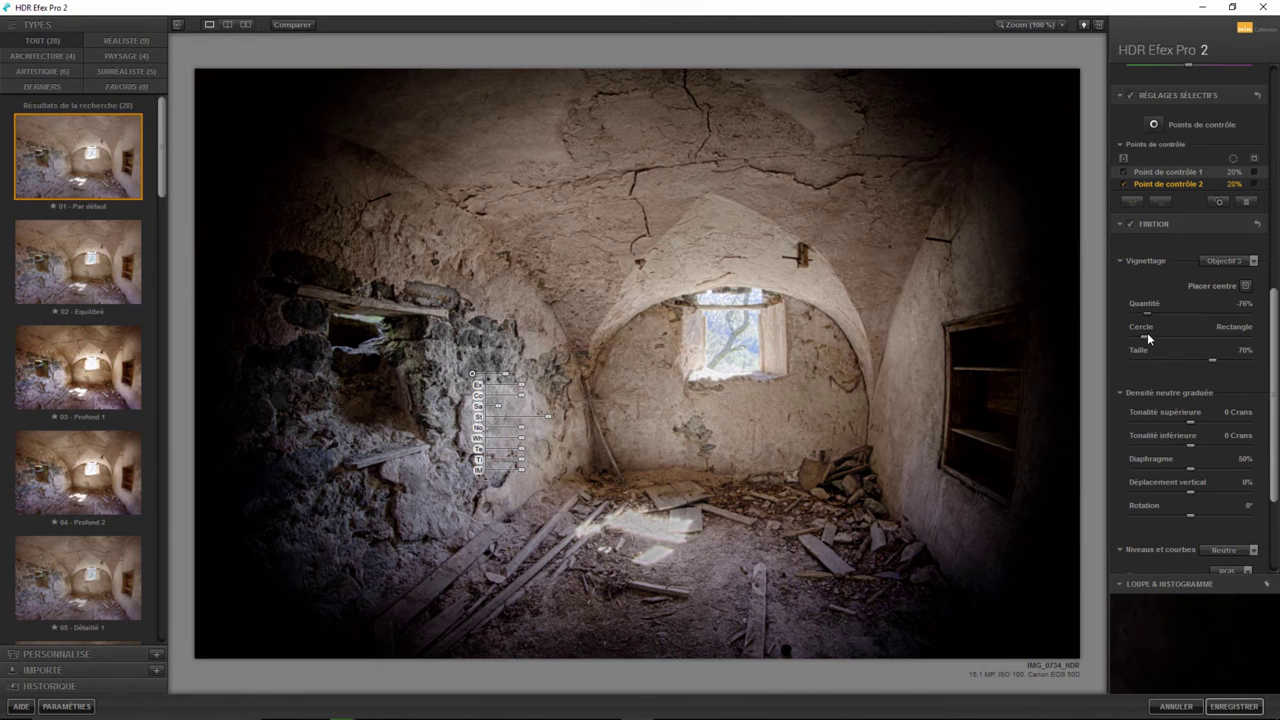
pyautogui.moveTo(1202, 337); pyautogui.dragTo(1227, 337)
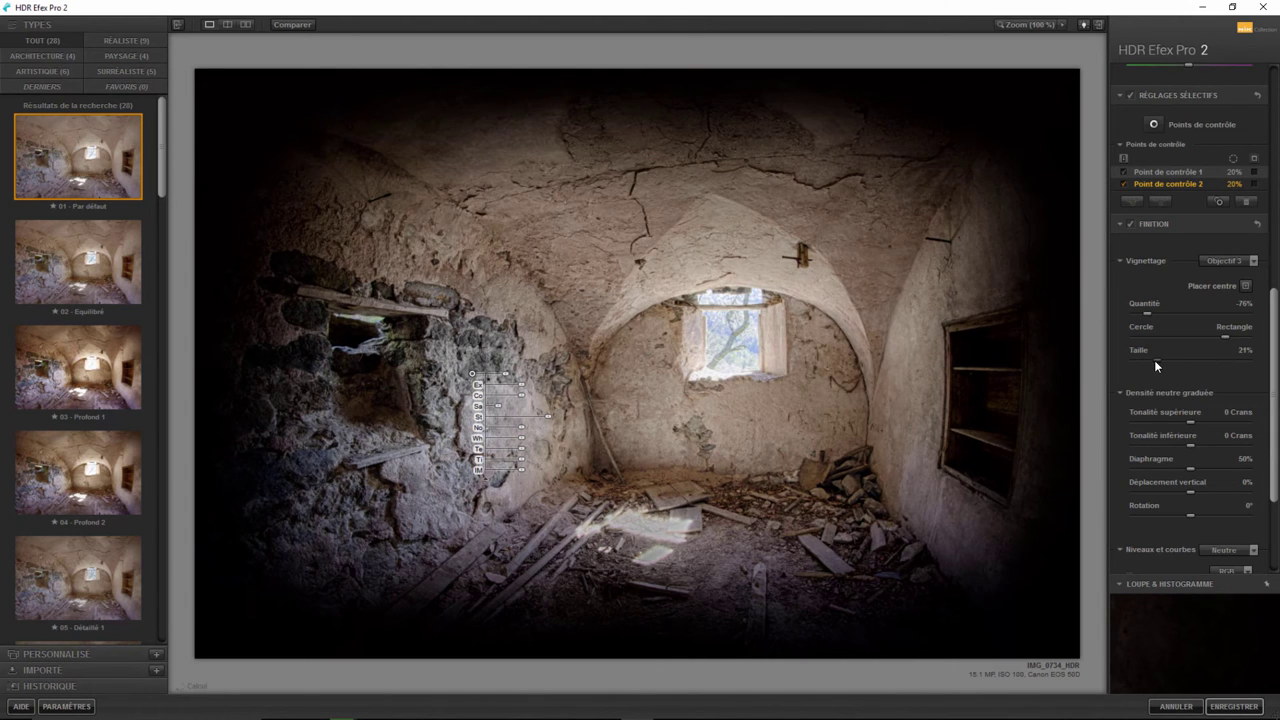
pyautogui.moveTo(1181, 360)
pyautogui.mouseDown()
pyautogui.moveTo(1140, 360)
pyautogui.moveTo(1244, 360)
pyautogui.mouseUp()
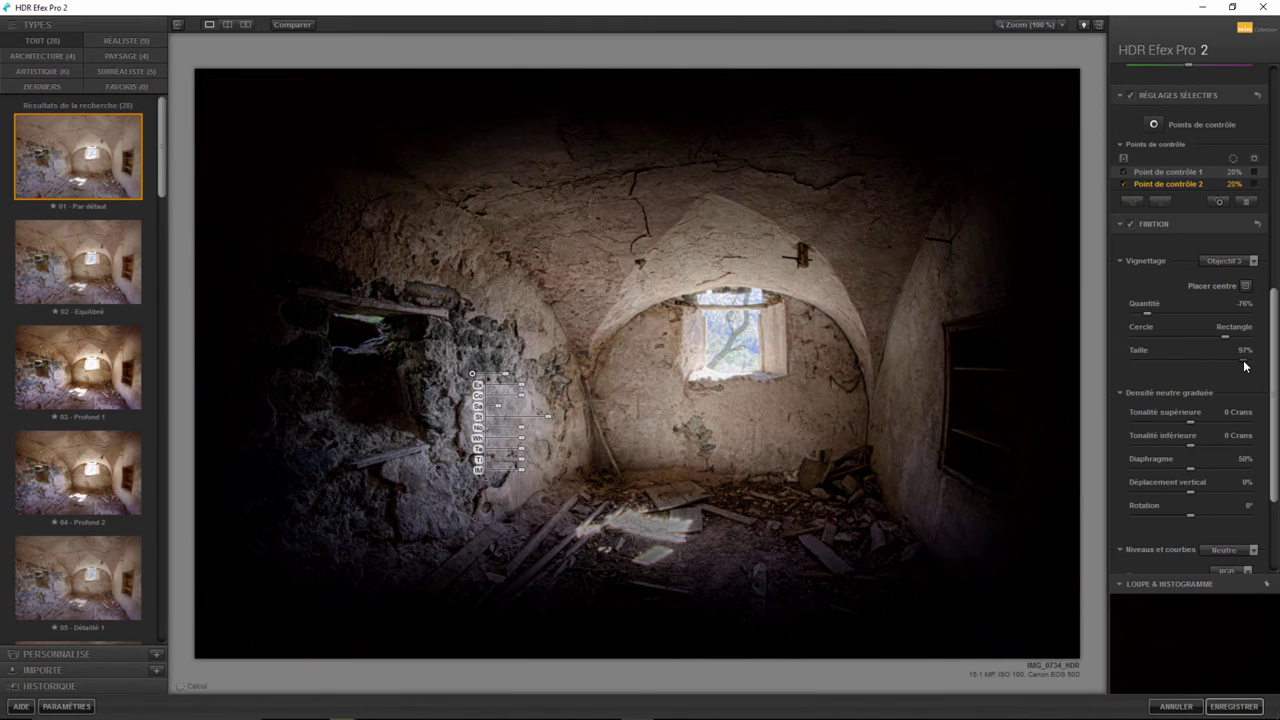
pyautogui.click(1246, 287)
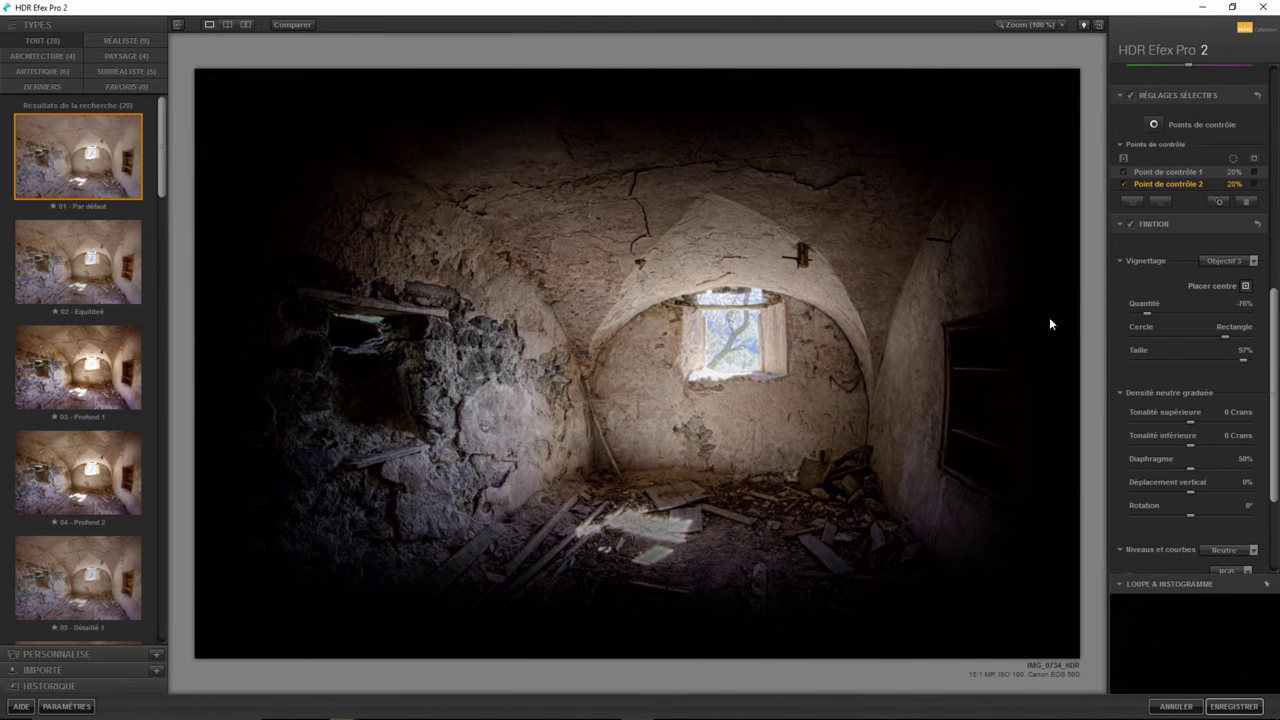
pyautogui.click(991, 405)
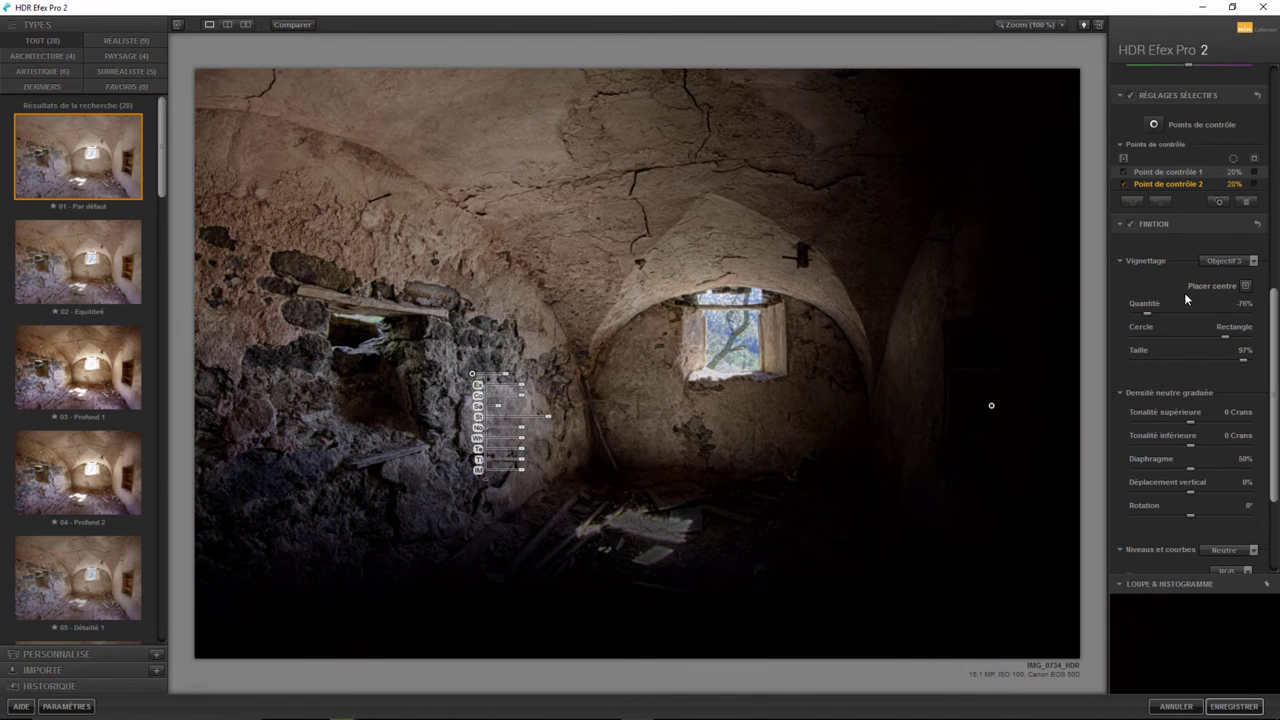
pyautogui.click(1252, 262)
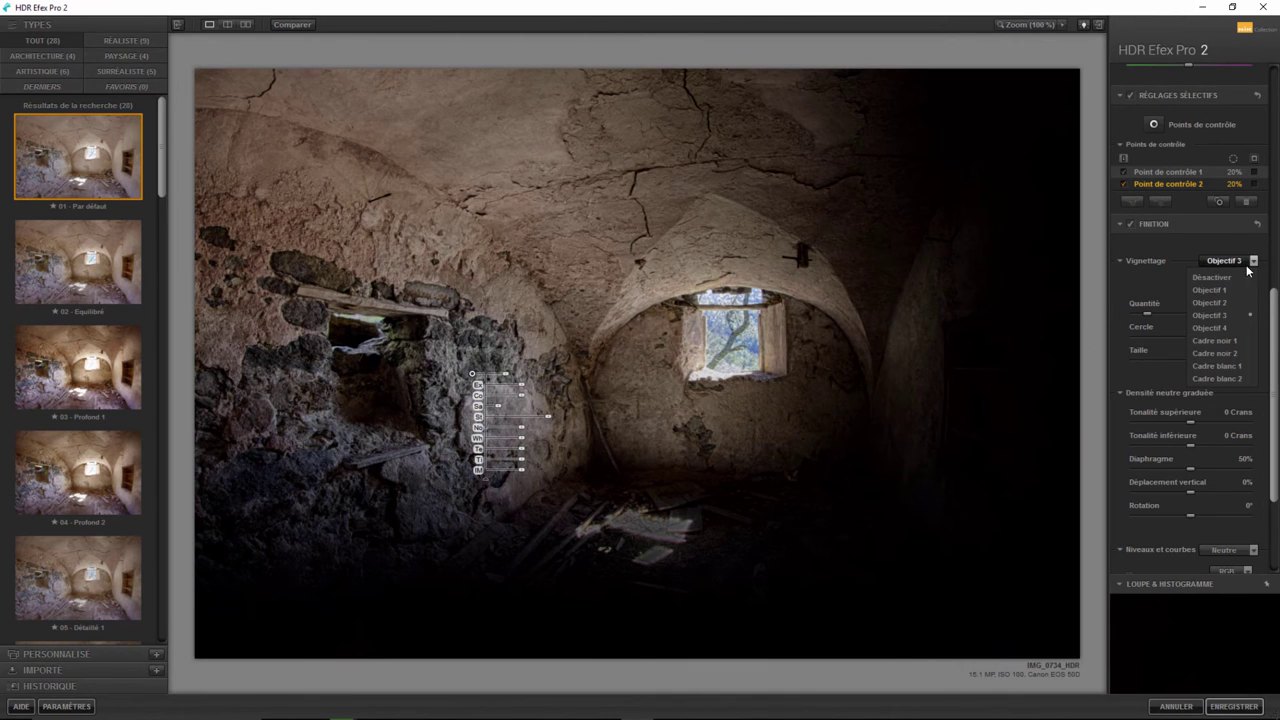
pyautogui.click(1232, 274)
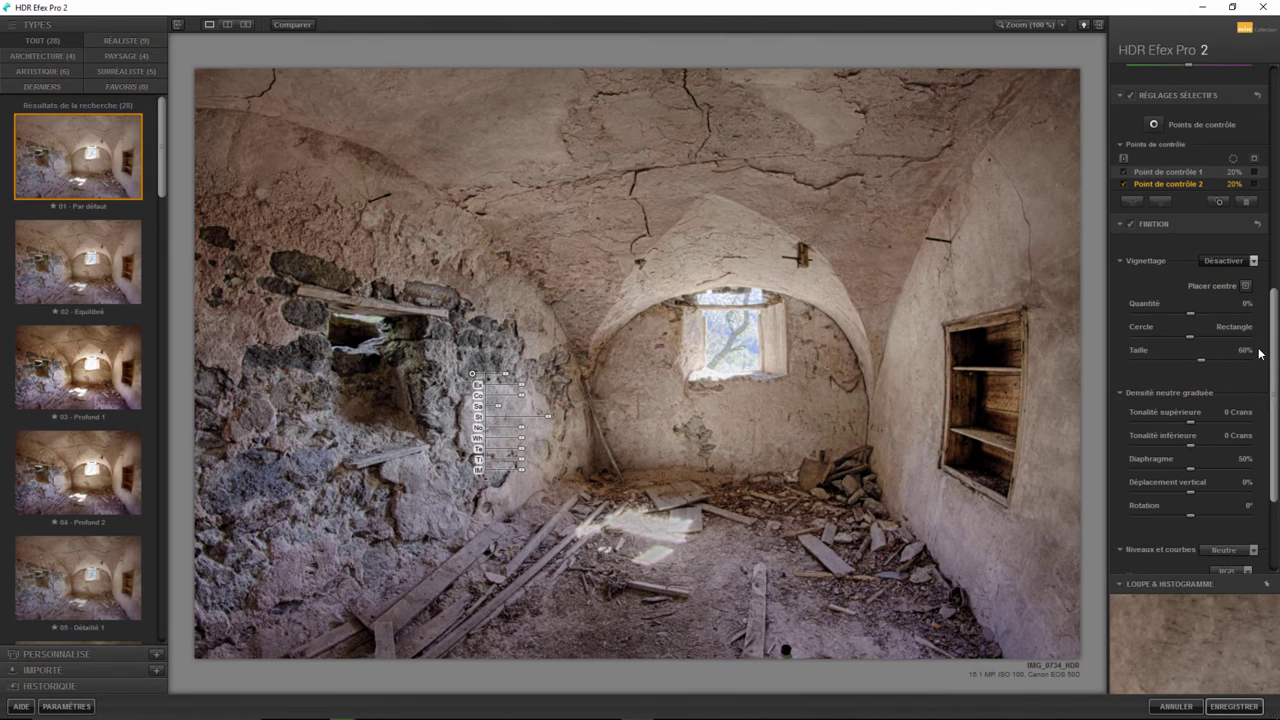
# Scroll the settings panel down to reveal Densité neutre graduée and Niveaux et courbes
pyautogui.moveTo(1273, 345); pyautogui.dragTo(1270, 391)
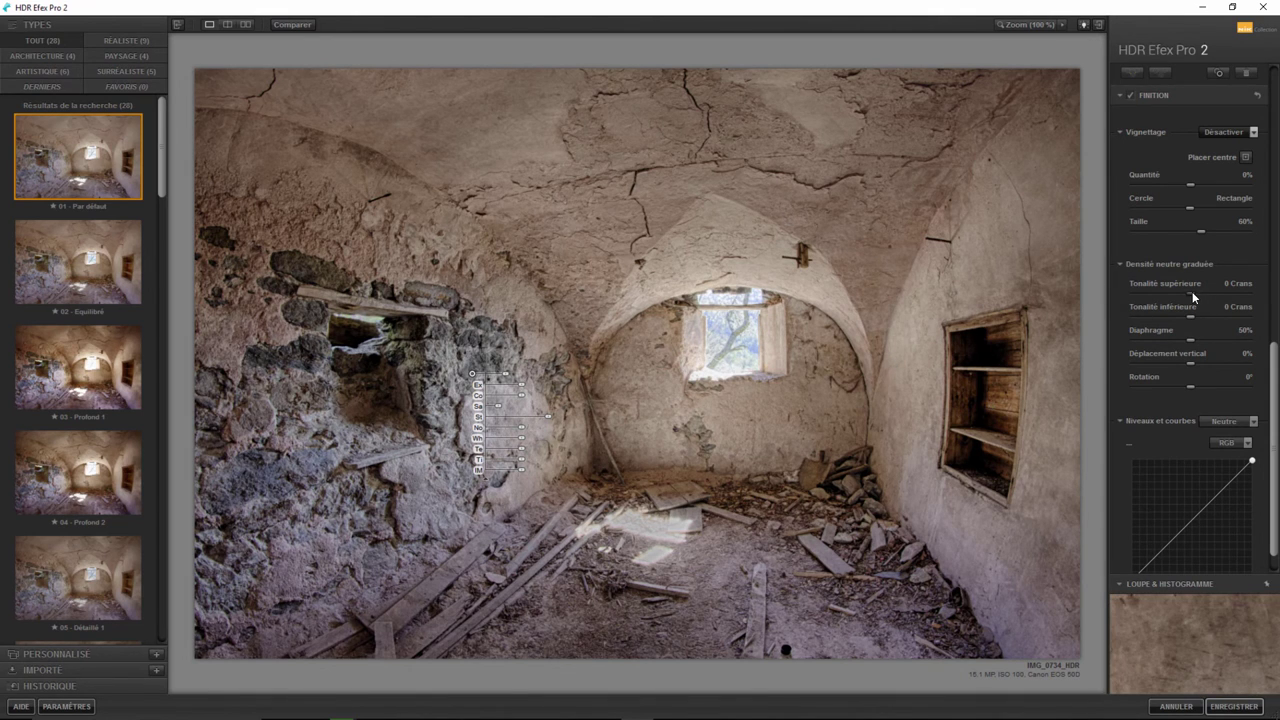
# Set the graduated ND top tone to about -0.95, bottom tone to 0.67, Diaphragme 61%
pyautogui.moveTo(1191, 294); pyautogui.dragTo(1258, 298)
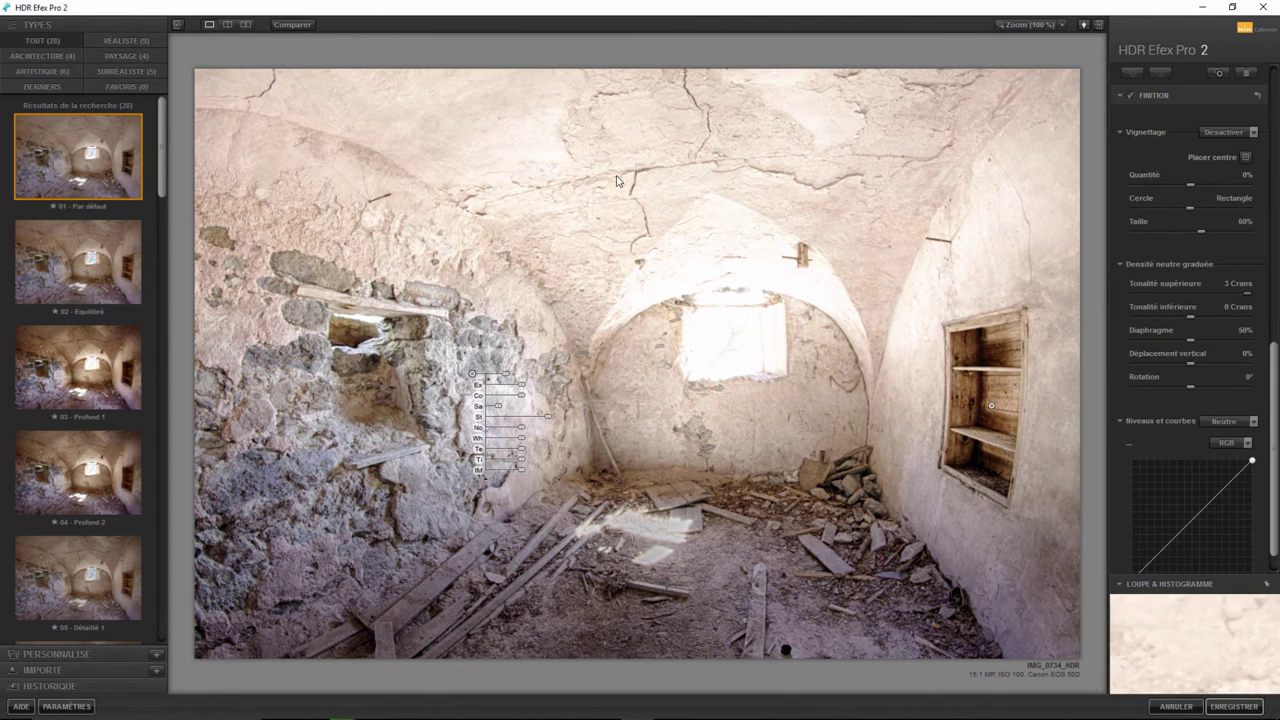
pyautogui.moveTo(1256, 298); pyautogui.dragTo(1246, 298)
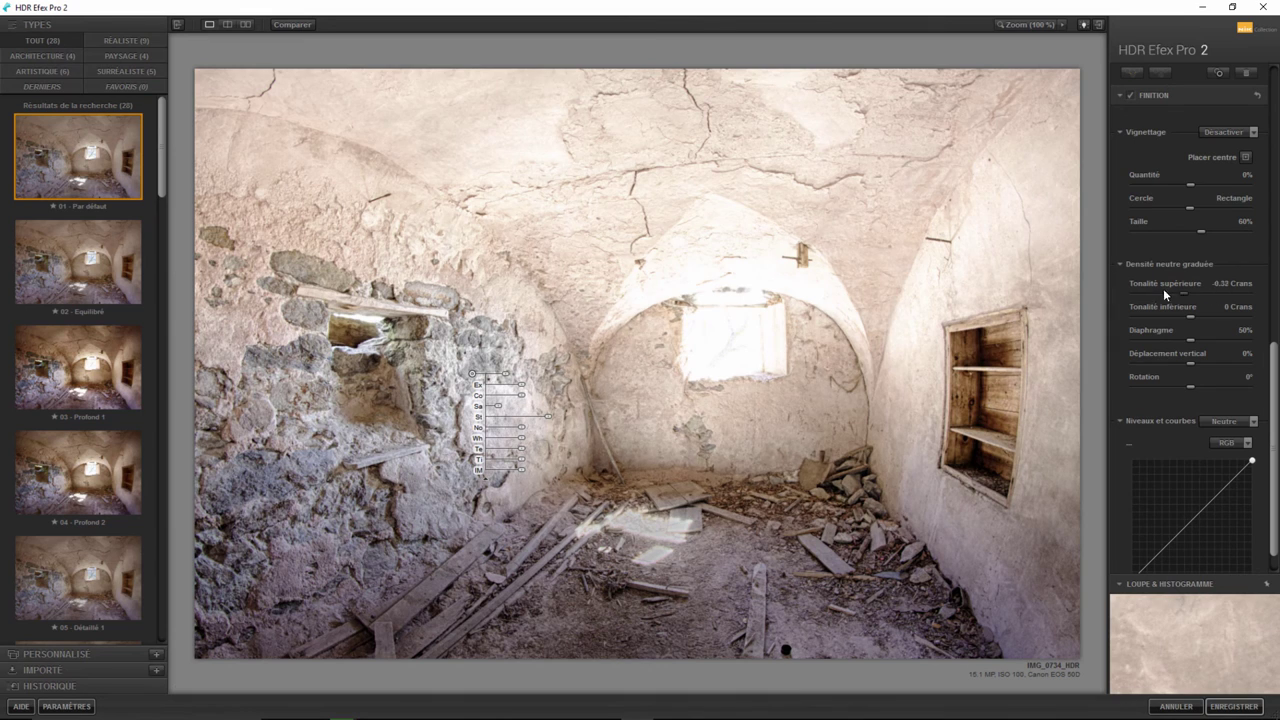
pyautogui.moveTo(1163, 288); pyautogui.dragTo(1152, 291)
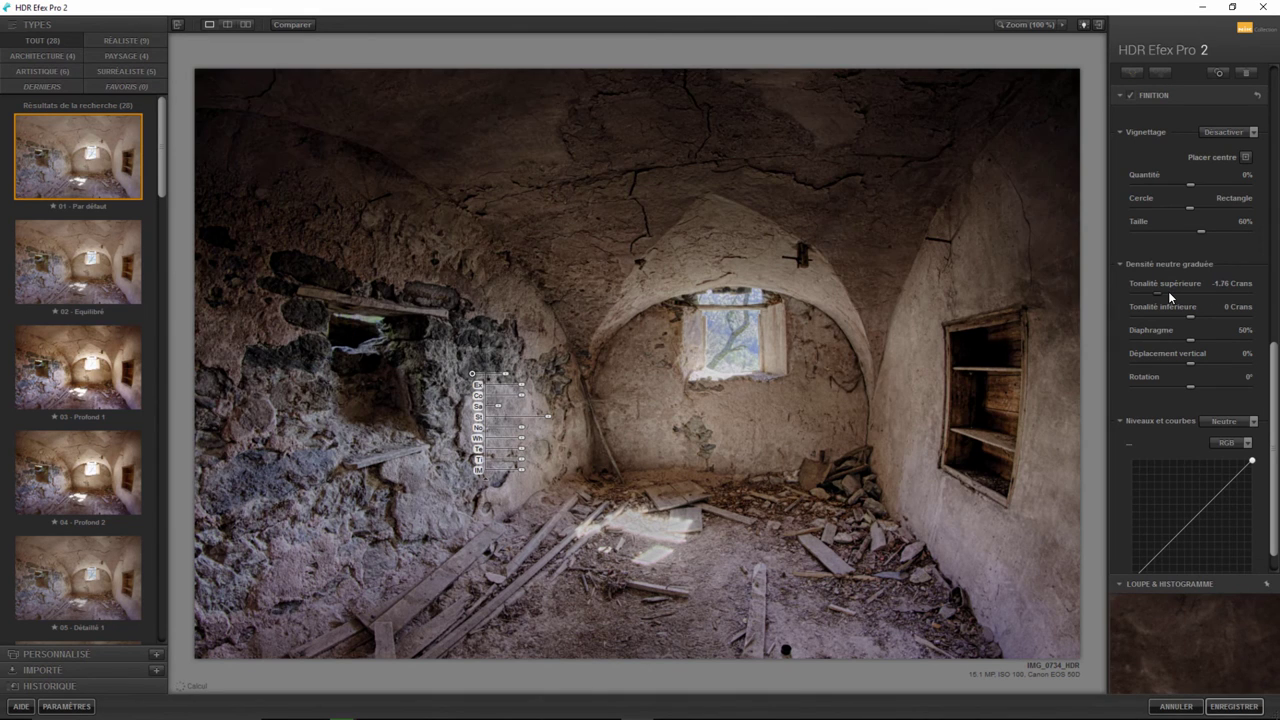
pyautogui.click(1168, 291)
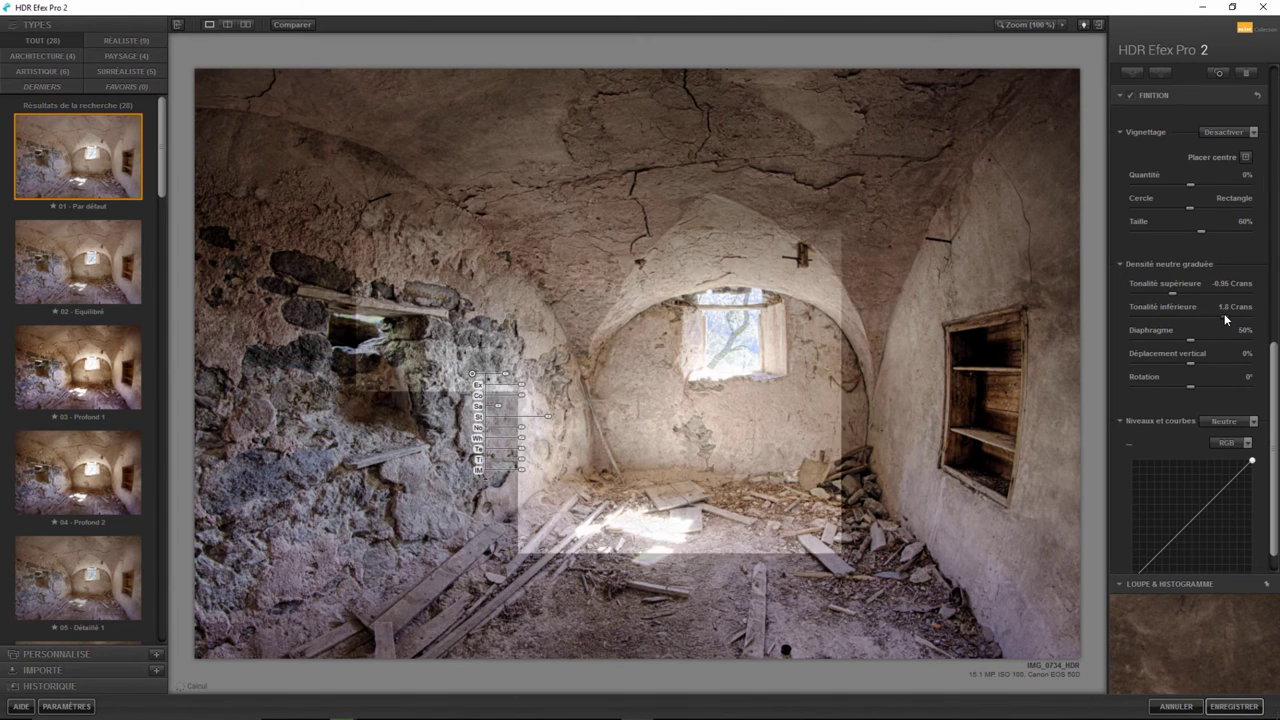
pyautogui.moveTo(1224, 318)
pyautogui.mouseDown()
pyautogui.moveTo(1160, 315)
pyautogui.moveTo(1210, 316)
pyautogui.mouseUp()
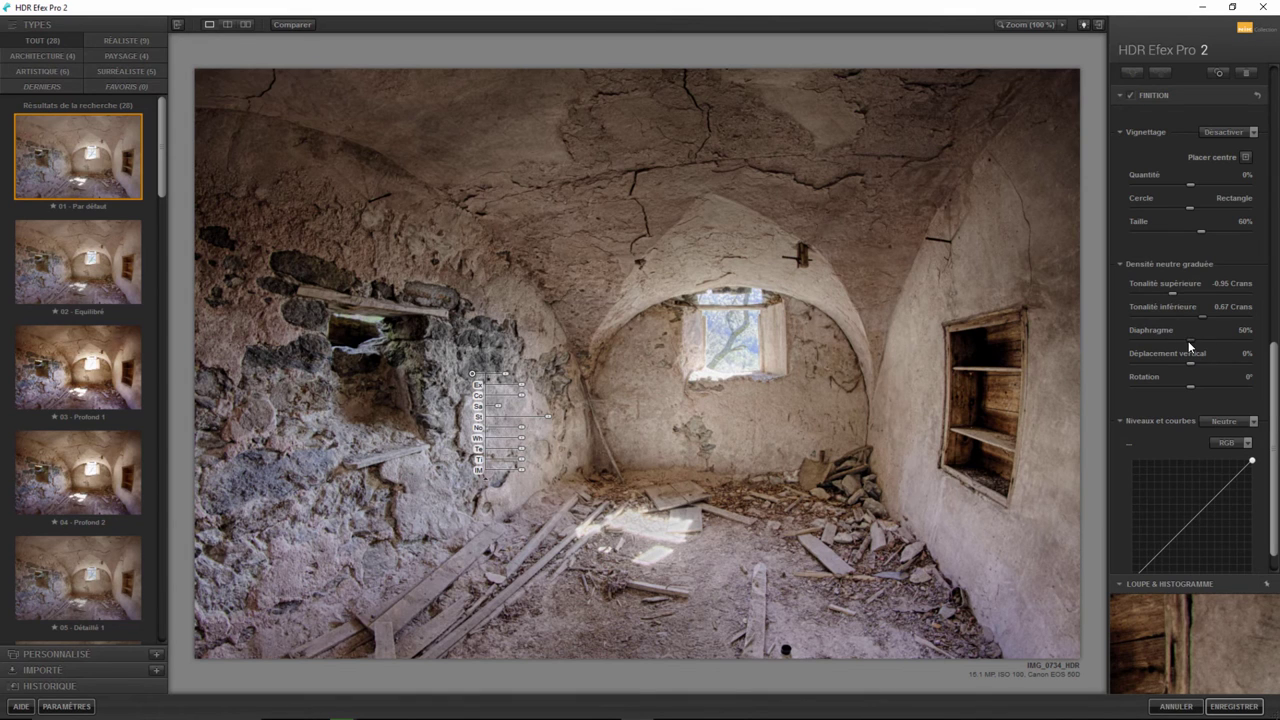
pyautogui.moveTo(1190, 341); pyautogui.dragTo(1119, 340)
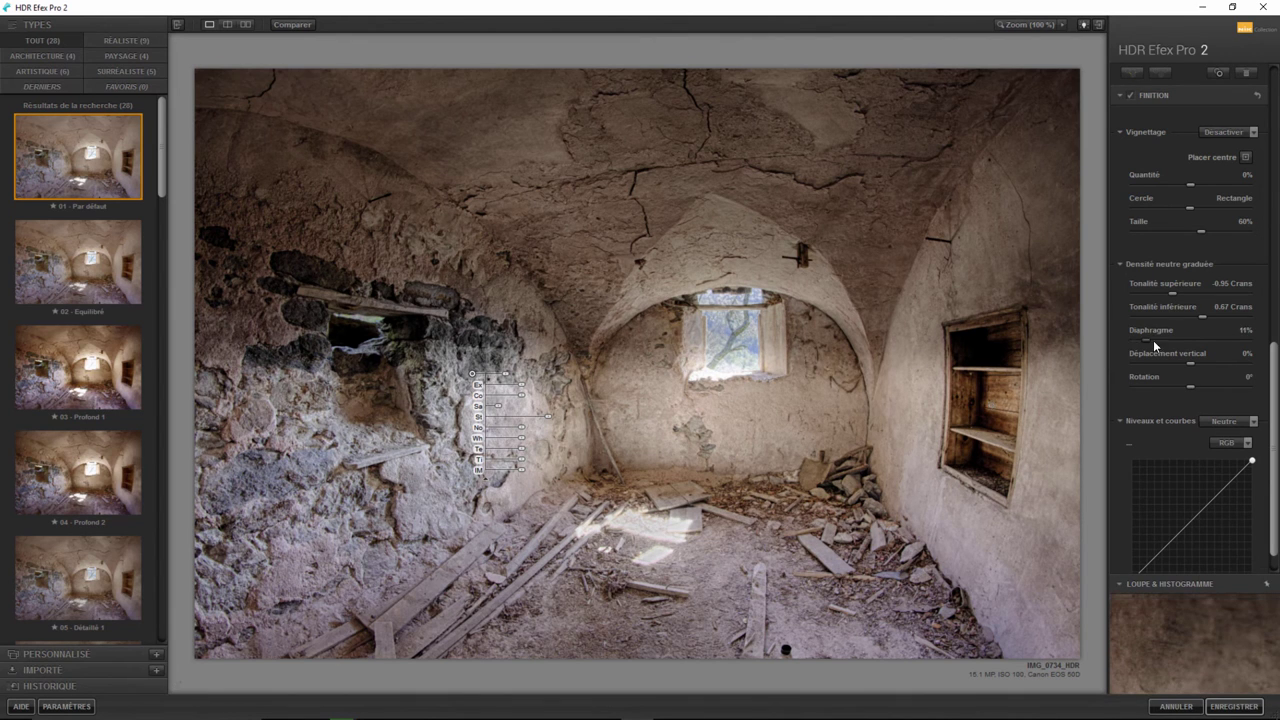
pyautogui.moveTo(1153, 340)
pyautogui.mouseDown()
pyautogui.moveTo(1211, 341)
pyautogui.moveTo(1200, 344)
pyautogui.mouseUp()
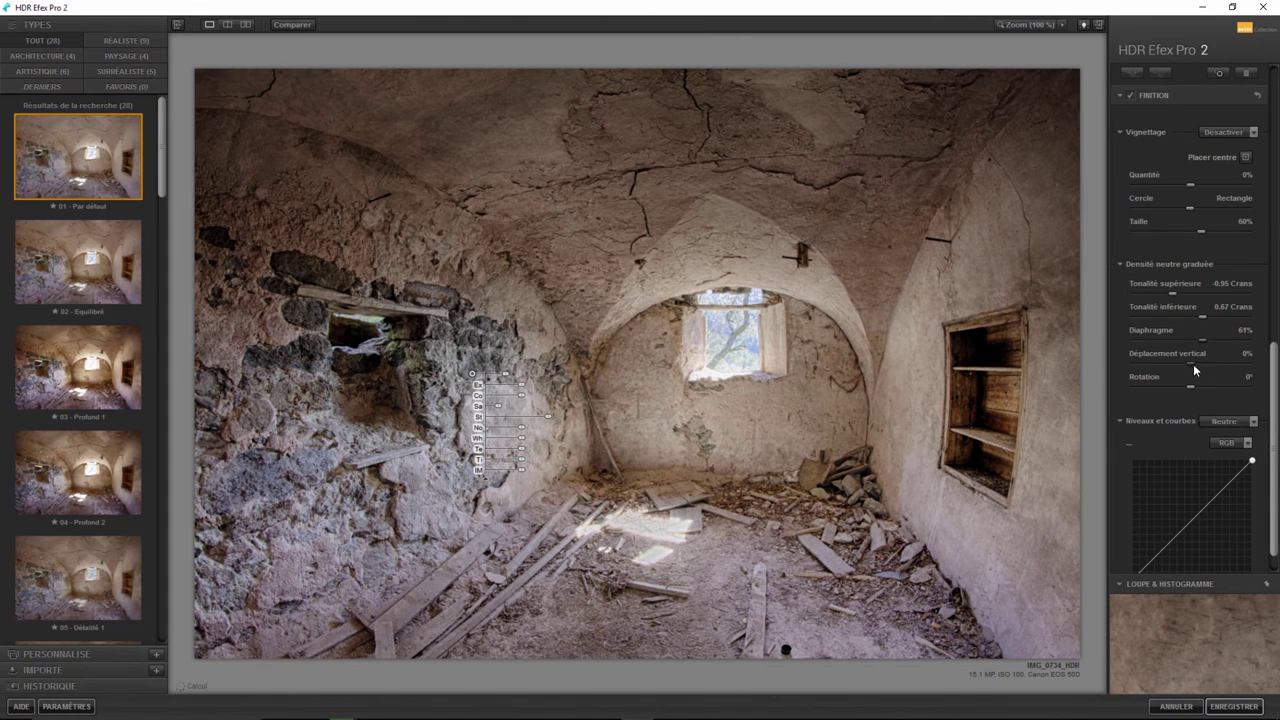
# Rework the graduated ND: shift 6%, rotation -39°, Diaphragme 57%, top -0.88, bottom 1.09
pyautogui.moveTo(1204, 338); pyautogui.dragTo(1116, 342)
pyautogui.moveTo(1202, 316); pyautogui.dragTo(1250, 316)
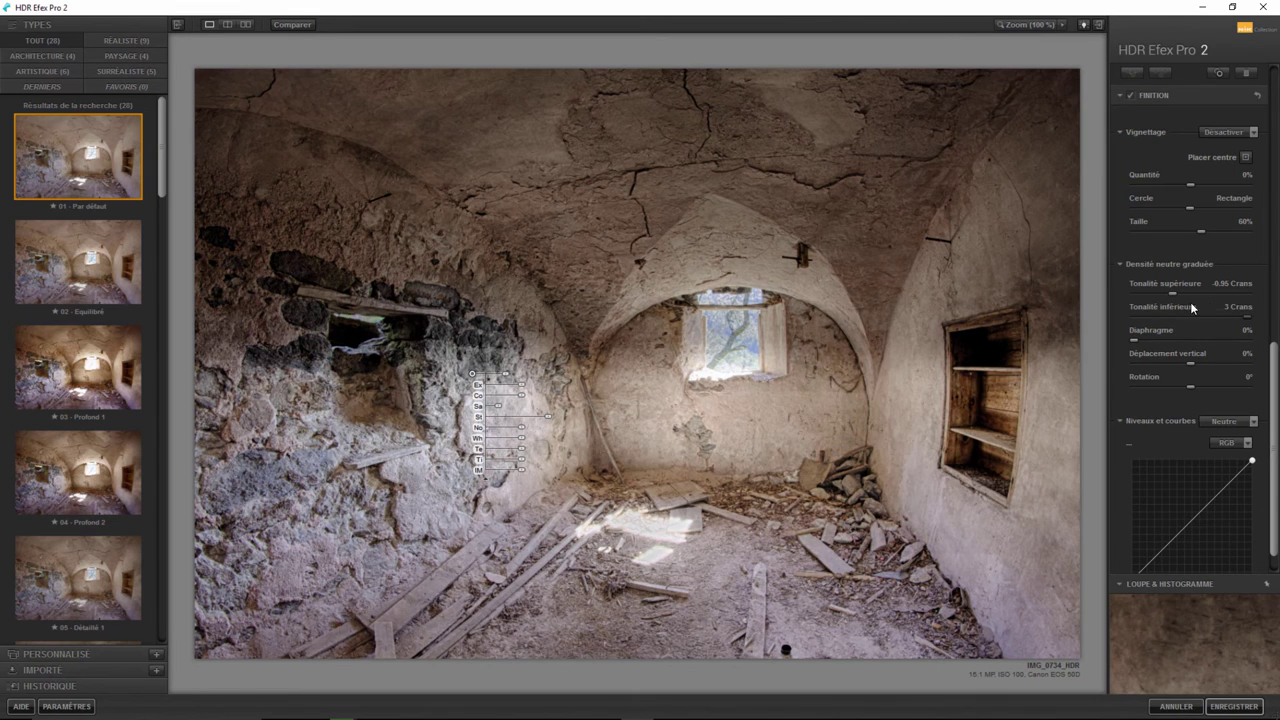
pyautogui.moveTo(1141, 298); pyautogui.dragTo(1110, 299)
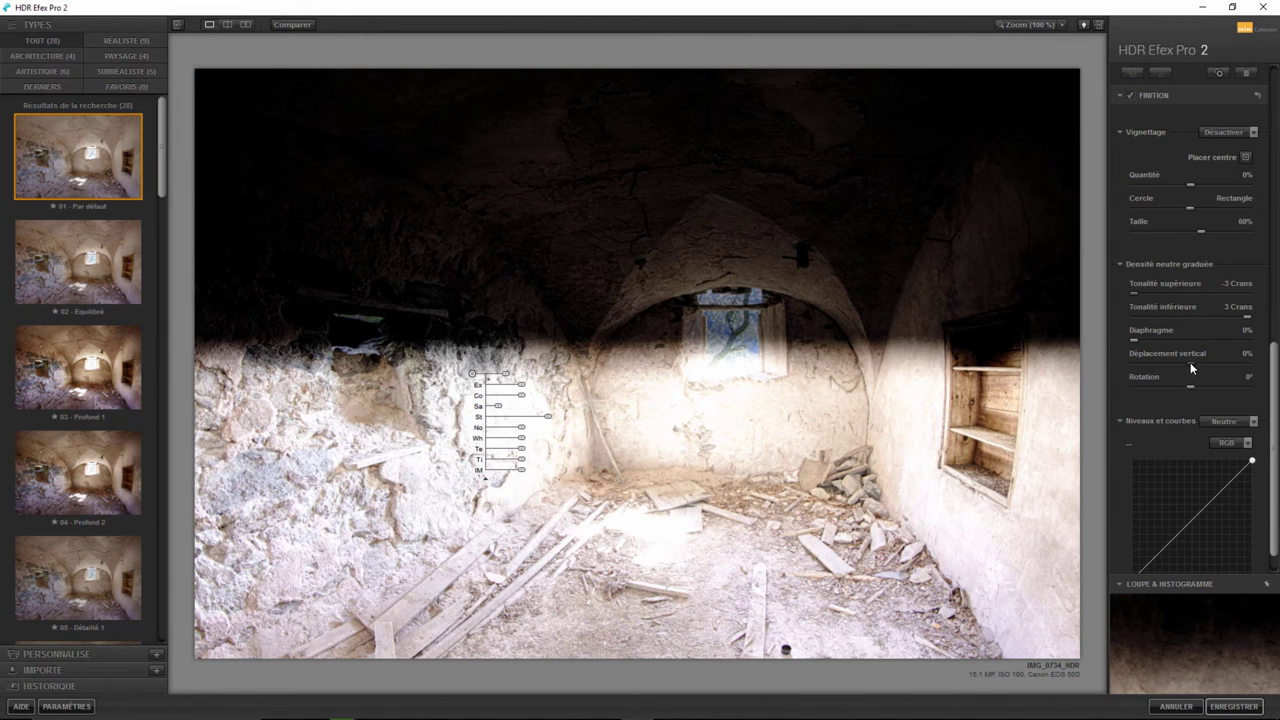
pyautogui.moveTo(1190, 366)
pyautogui.mouseDown()
pyautogui.moveTo(1172, 366)
pyautogui.moveTo(1193, 365)
pyautogui.mouseUp()
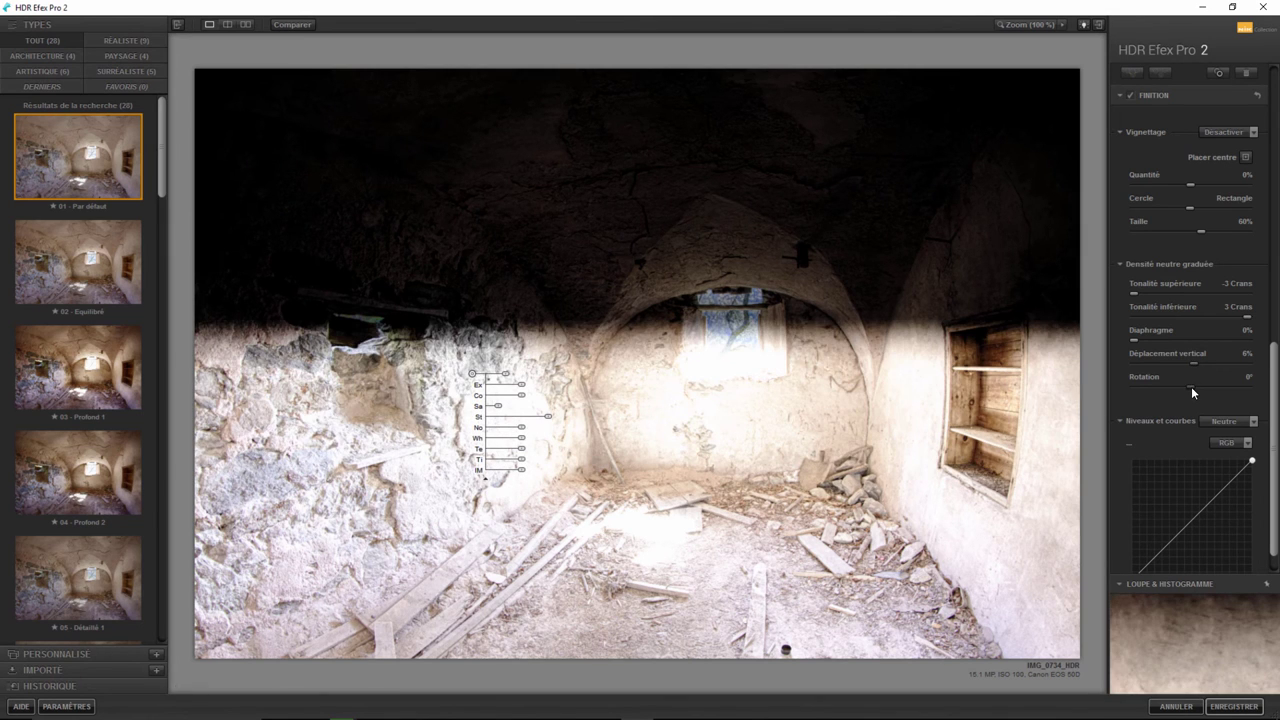
pyautogui.moveTo(1183, 387); pyautogui.dragTo(1166, 386)
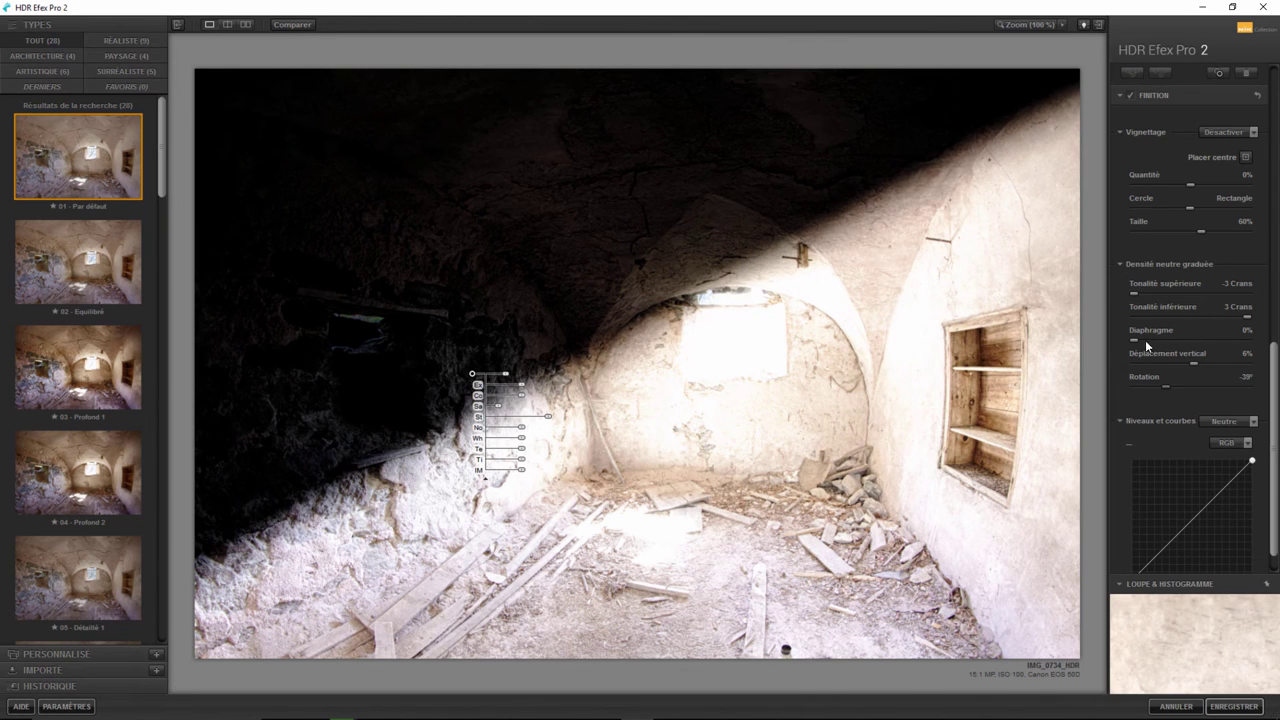
pyautogui.moveTo(1188, 344); pyautogui.dragTo(1200, 343)
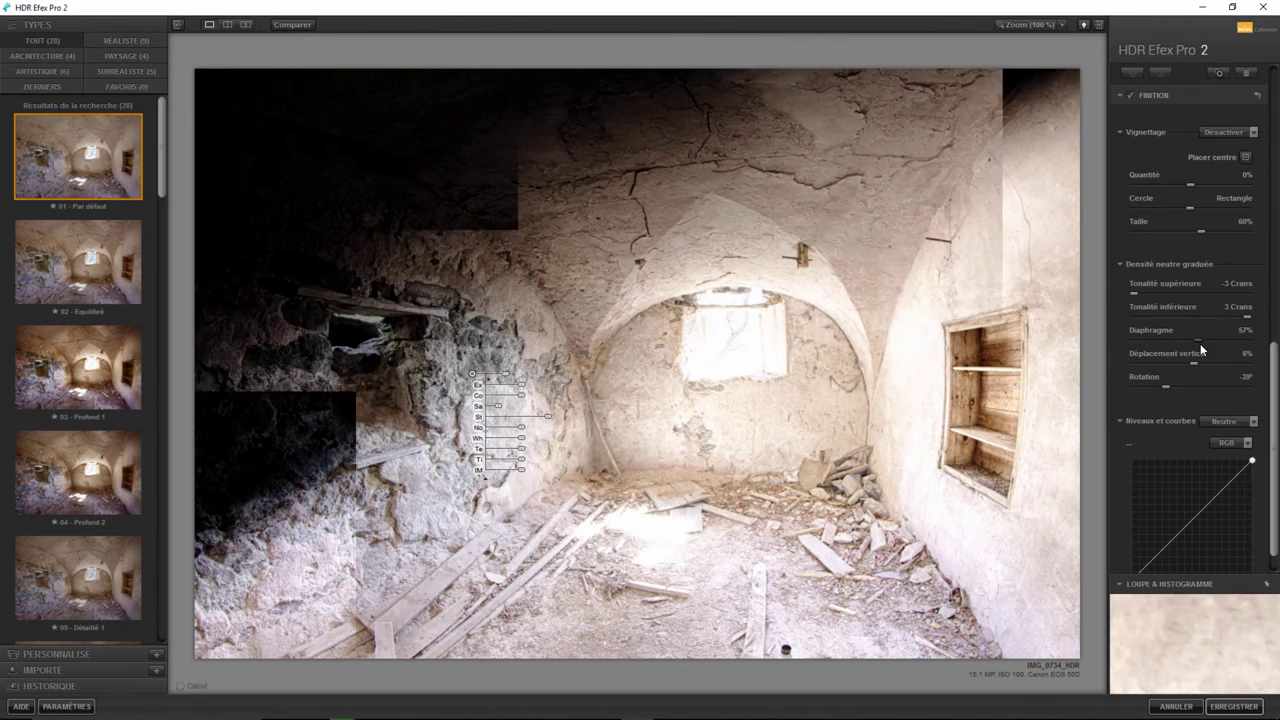
pyautogui.moveTo(1135, 293)
pyautogui.mouseDown()
pyautogui.moveTo(1176, 294)
pyautogui.moveTo(1211, 316)
pyautogui.mouseUp()
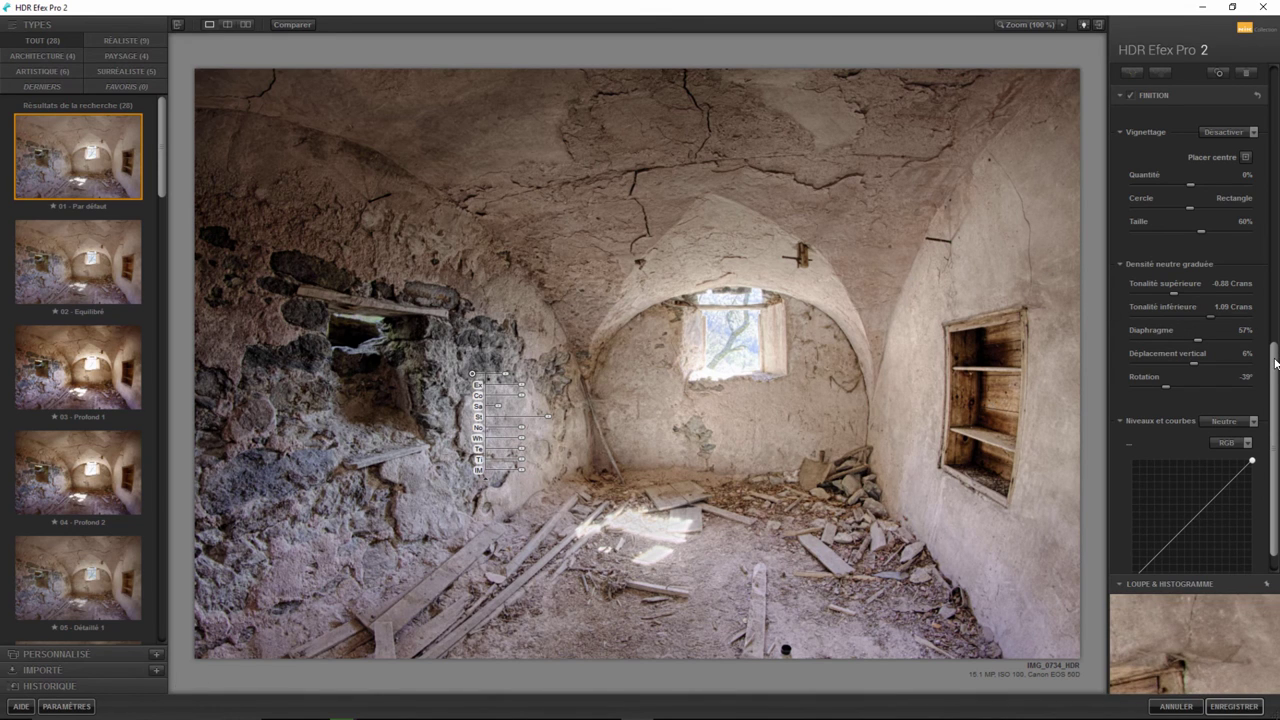
# Preview the Contraste foncé curve, then set the Niveaux et courbes preset to Ancien 2
pyautogui.scroll(-2, 1275, 362)
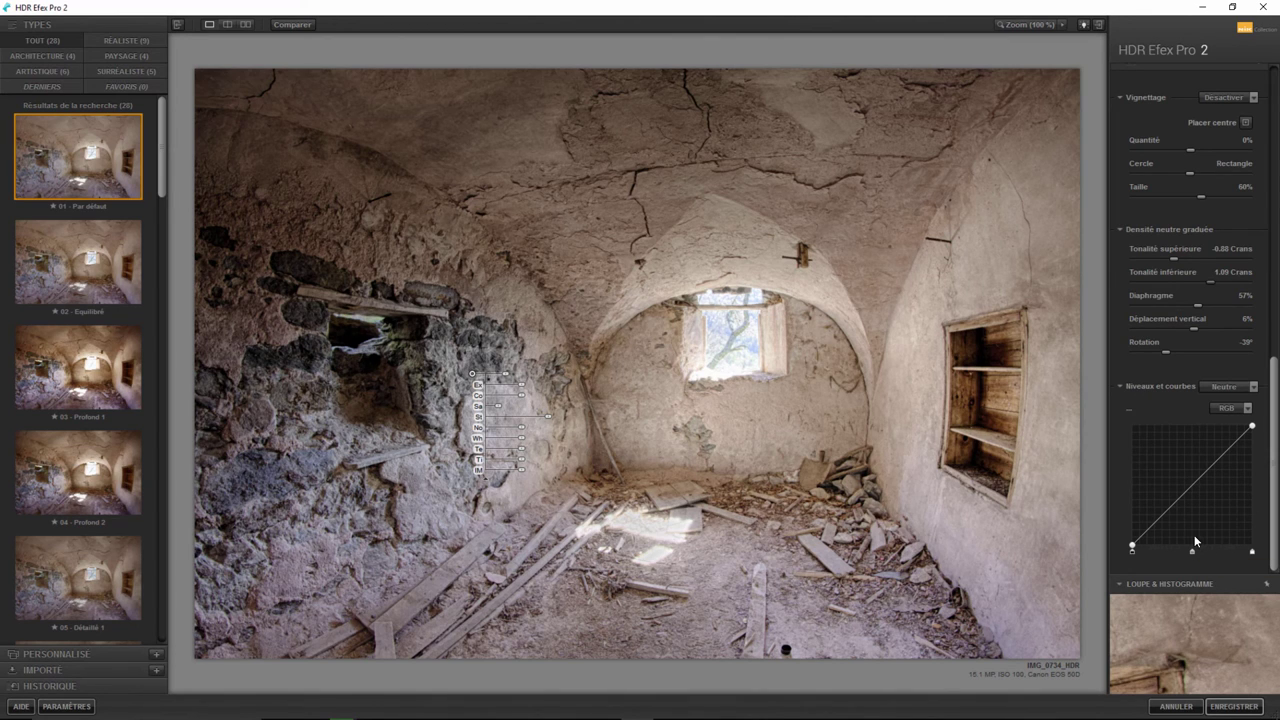
pyautogui.click(1250, 388)
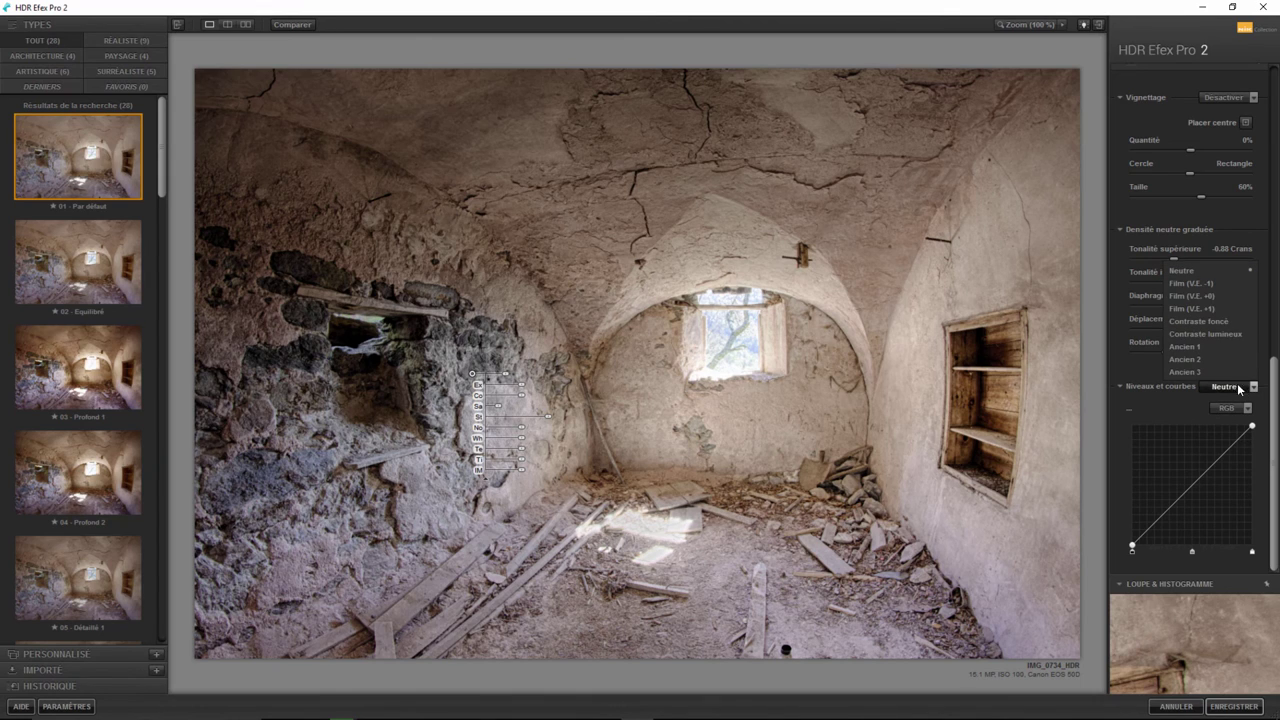
pyautogui.click(1213, 320)
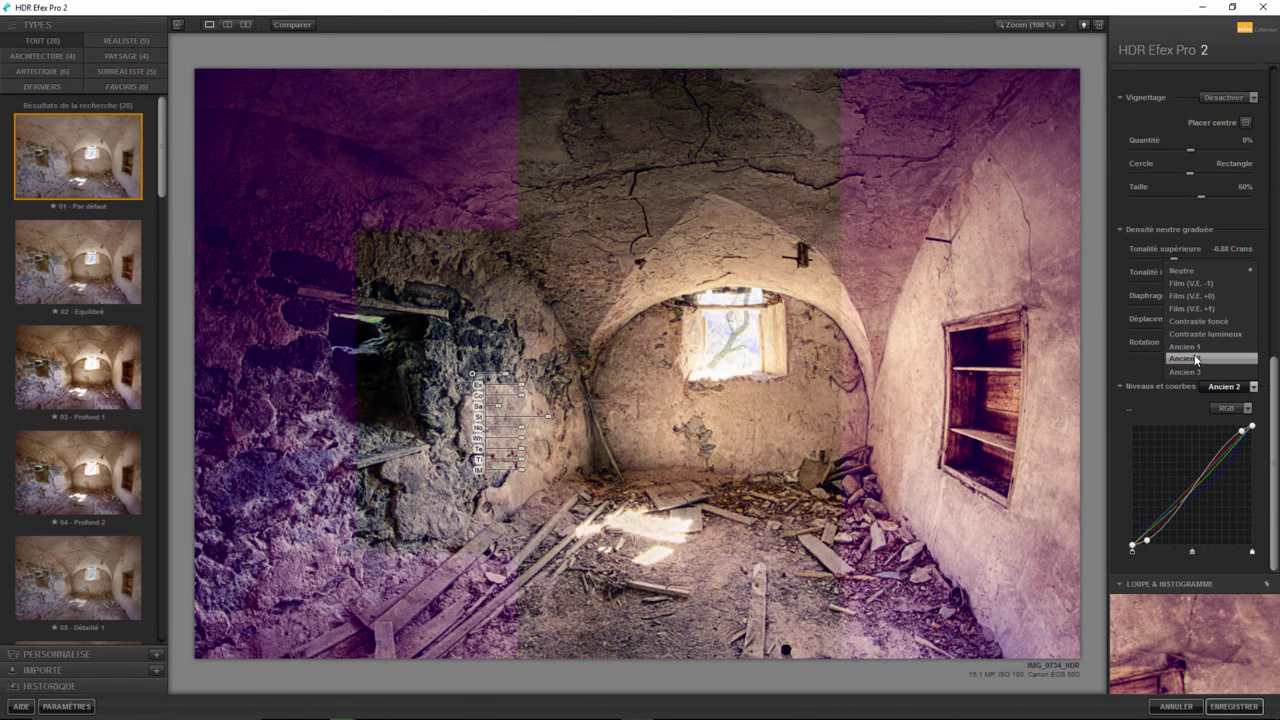
pyautogui.click(1195, 358)
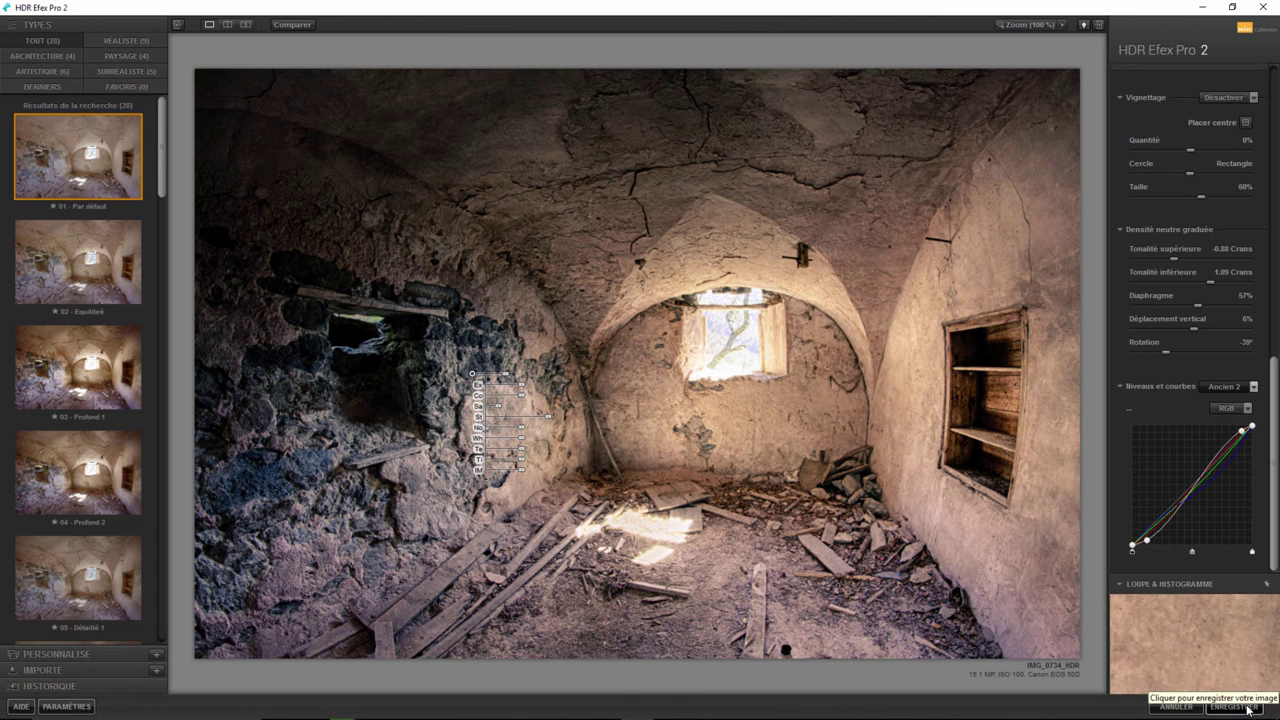
# Save the tone-mapped image with Enregistrer, returning to Lightroom's Library
pyautogui.click(1247, 708)
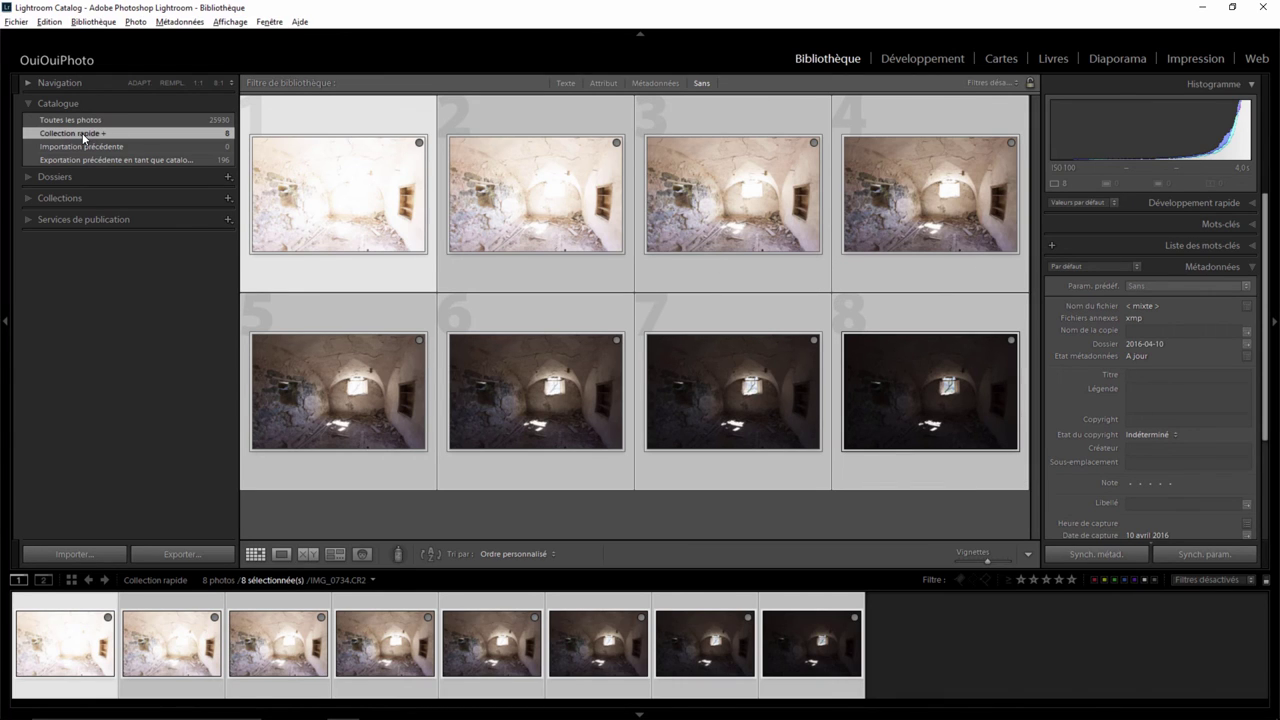
# Jump to the 2016-04-10 library folder and open IMG_0734_HDR.tif in Loupe view
pyautogui.rightClick(396, 603)
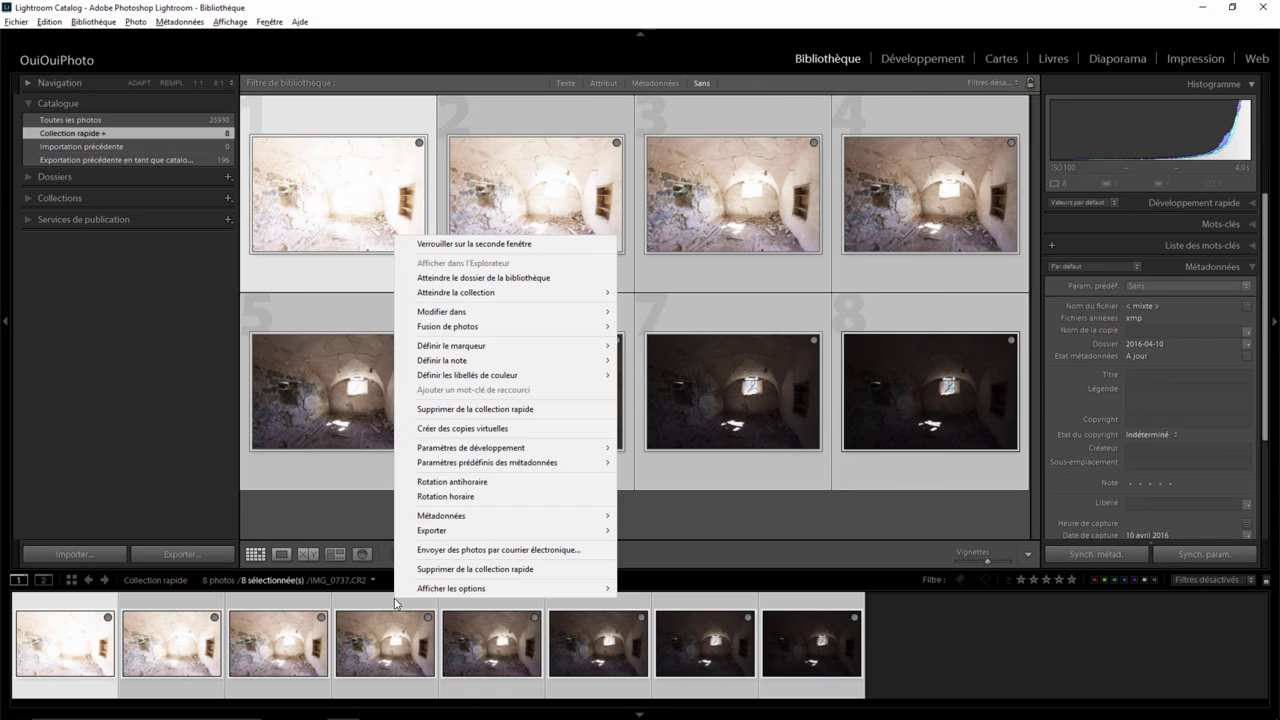
pyautogui.click(481, 278)
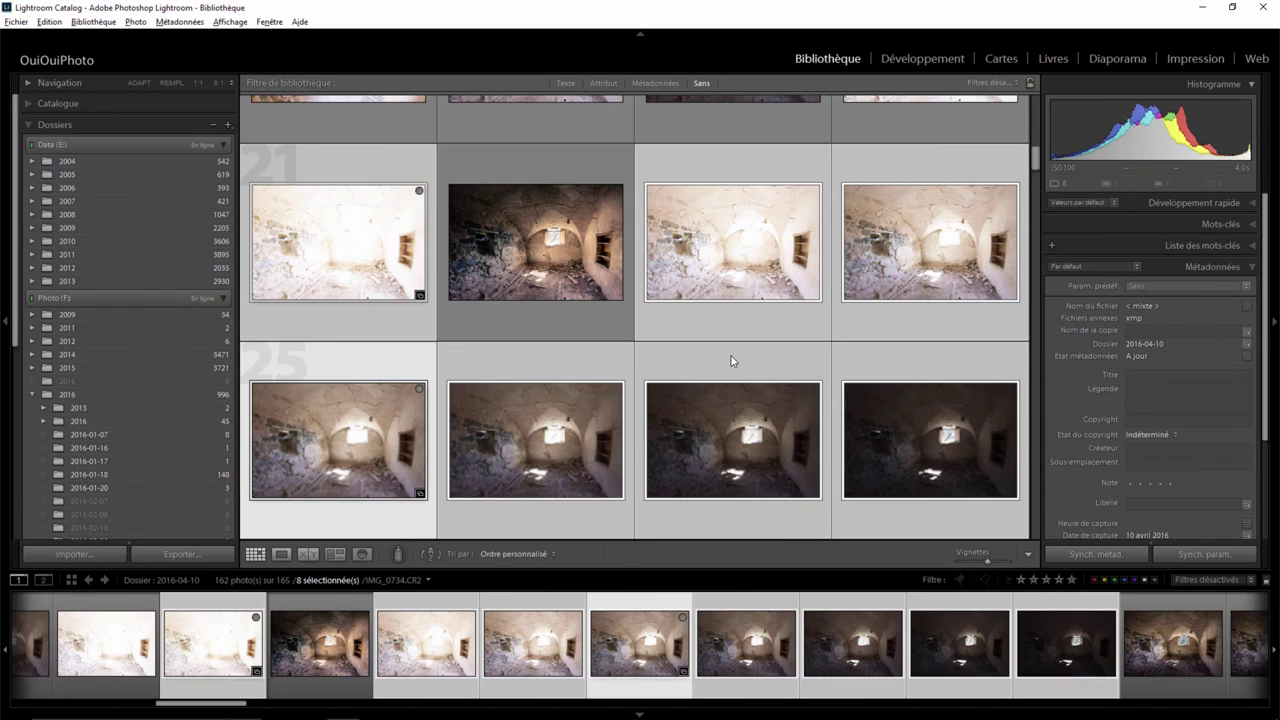
pyautogui.click(343, 690)
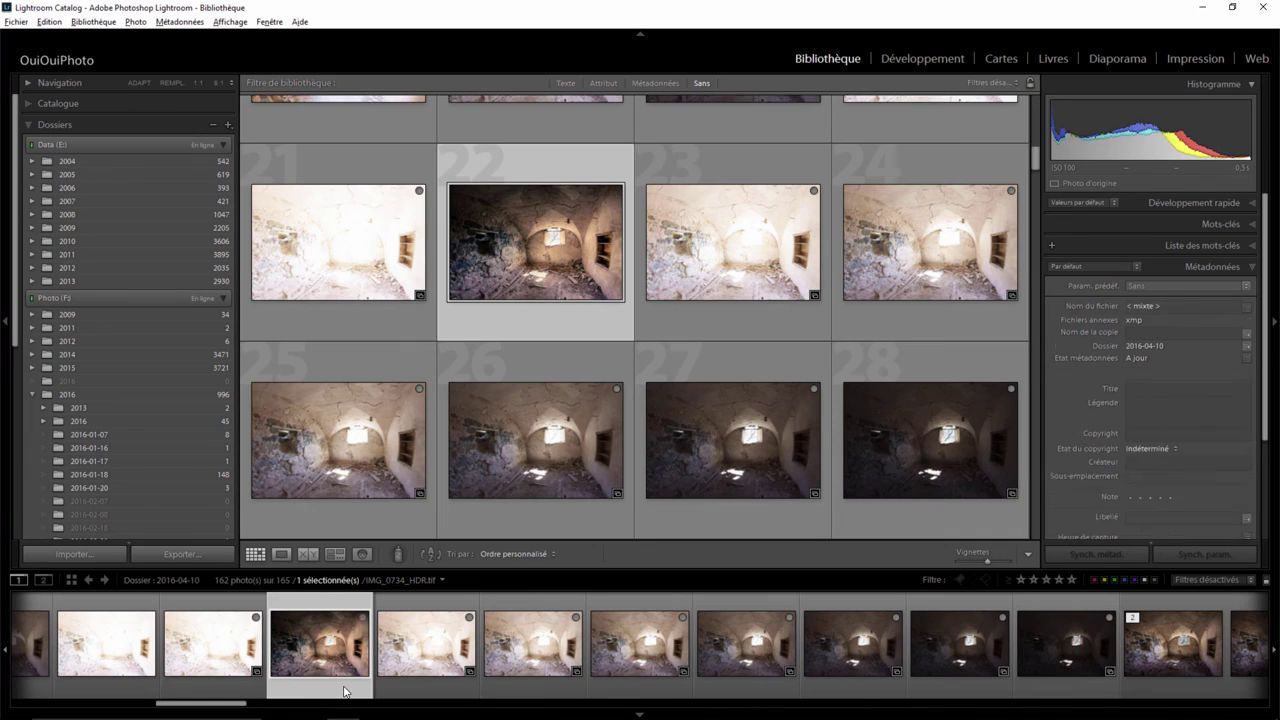
pyautogui.doubleClick(343, 690)
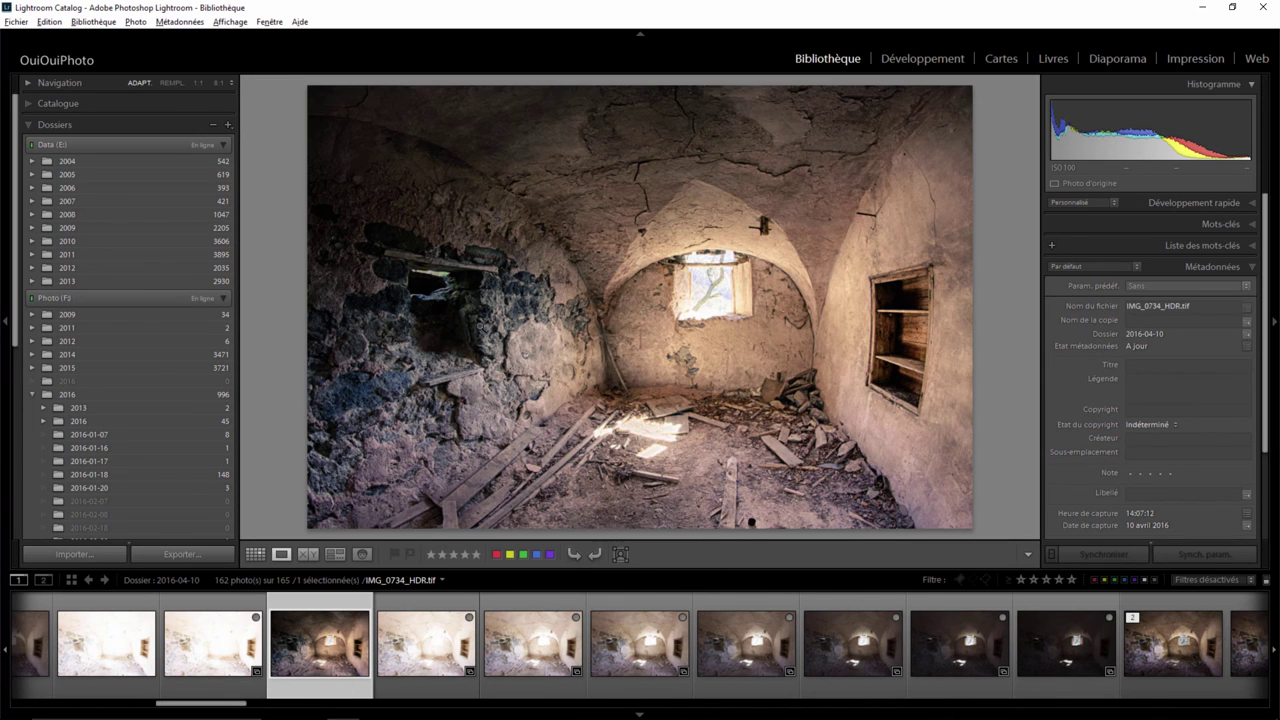